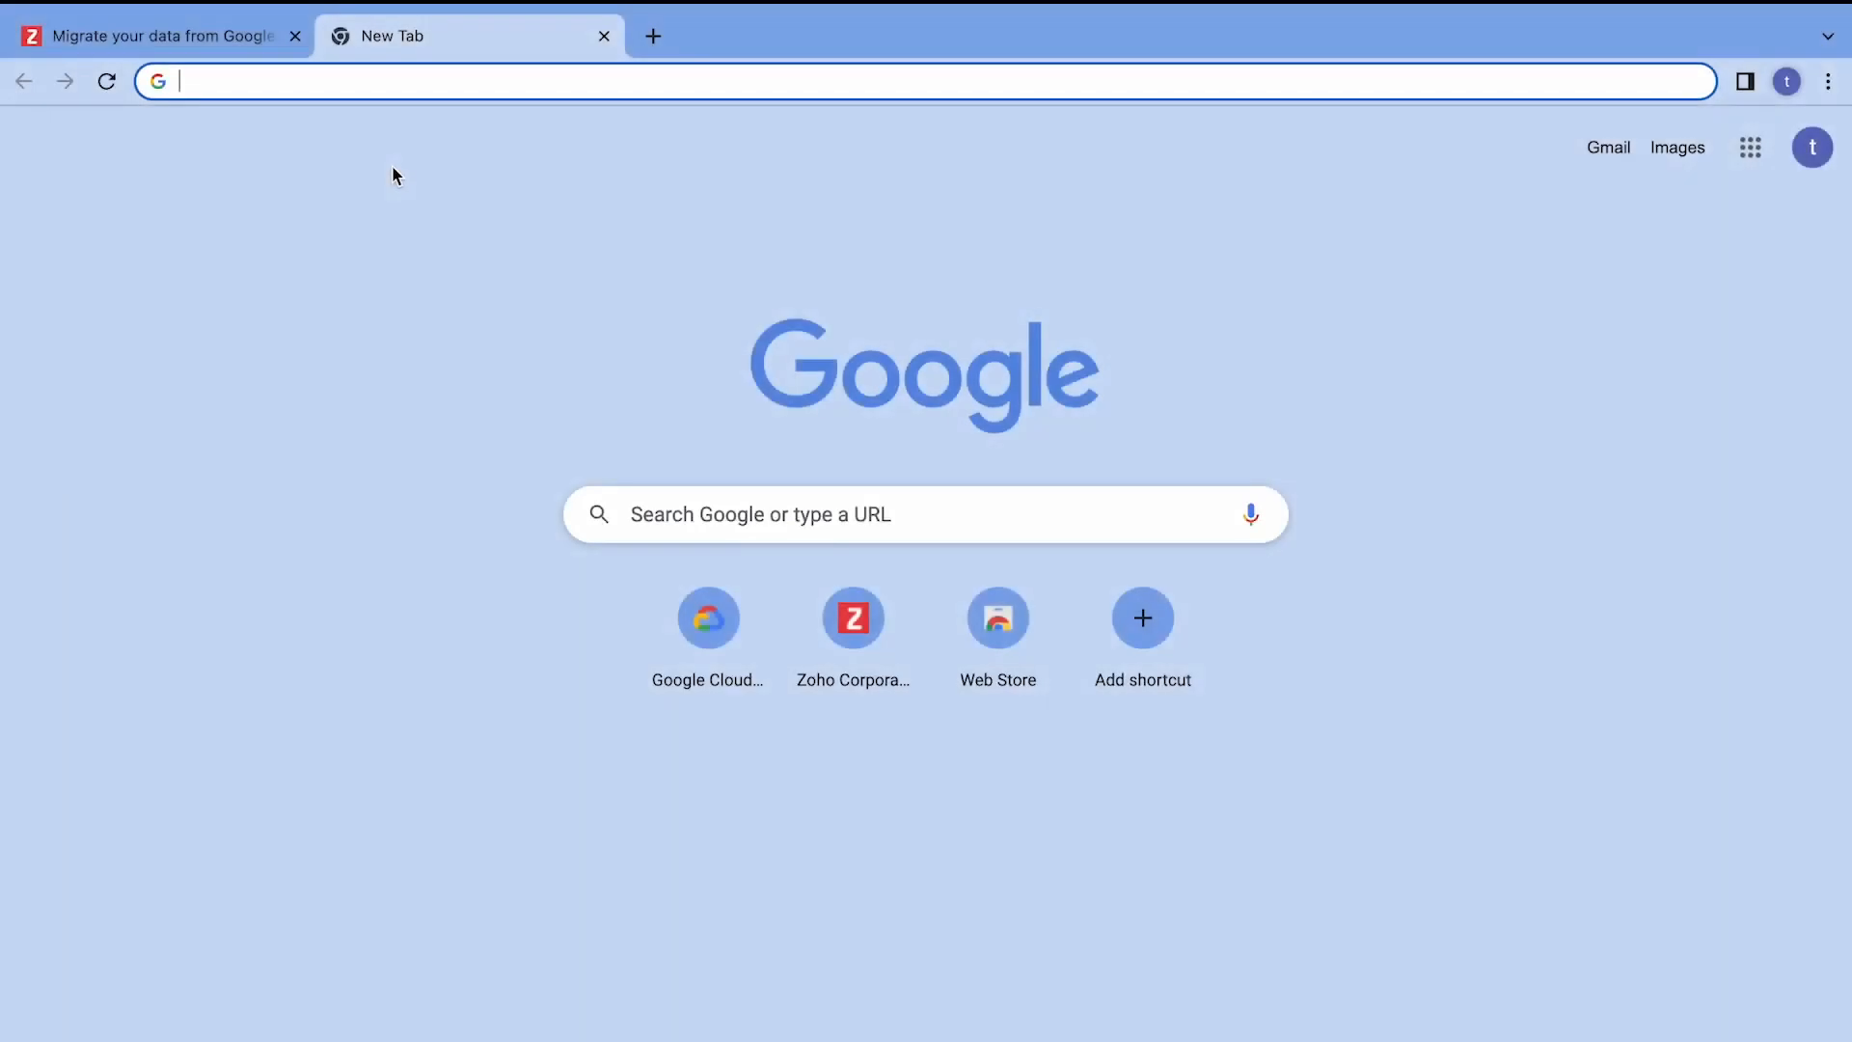
Open the Google Cloud console at console.cloud.google.com.
type("console.cloud.google.co")
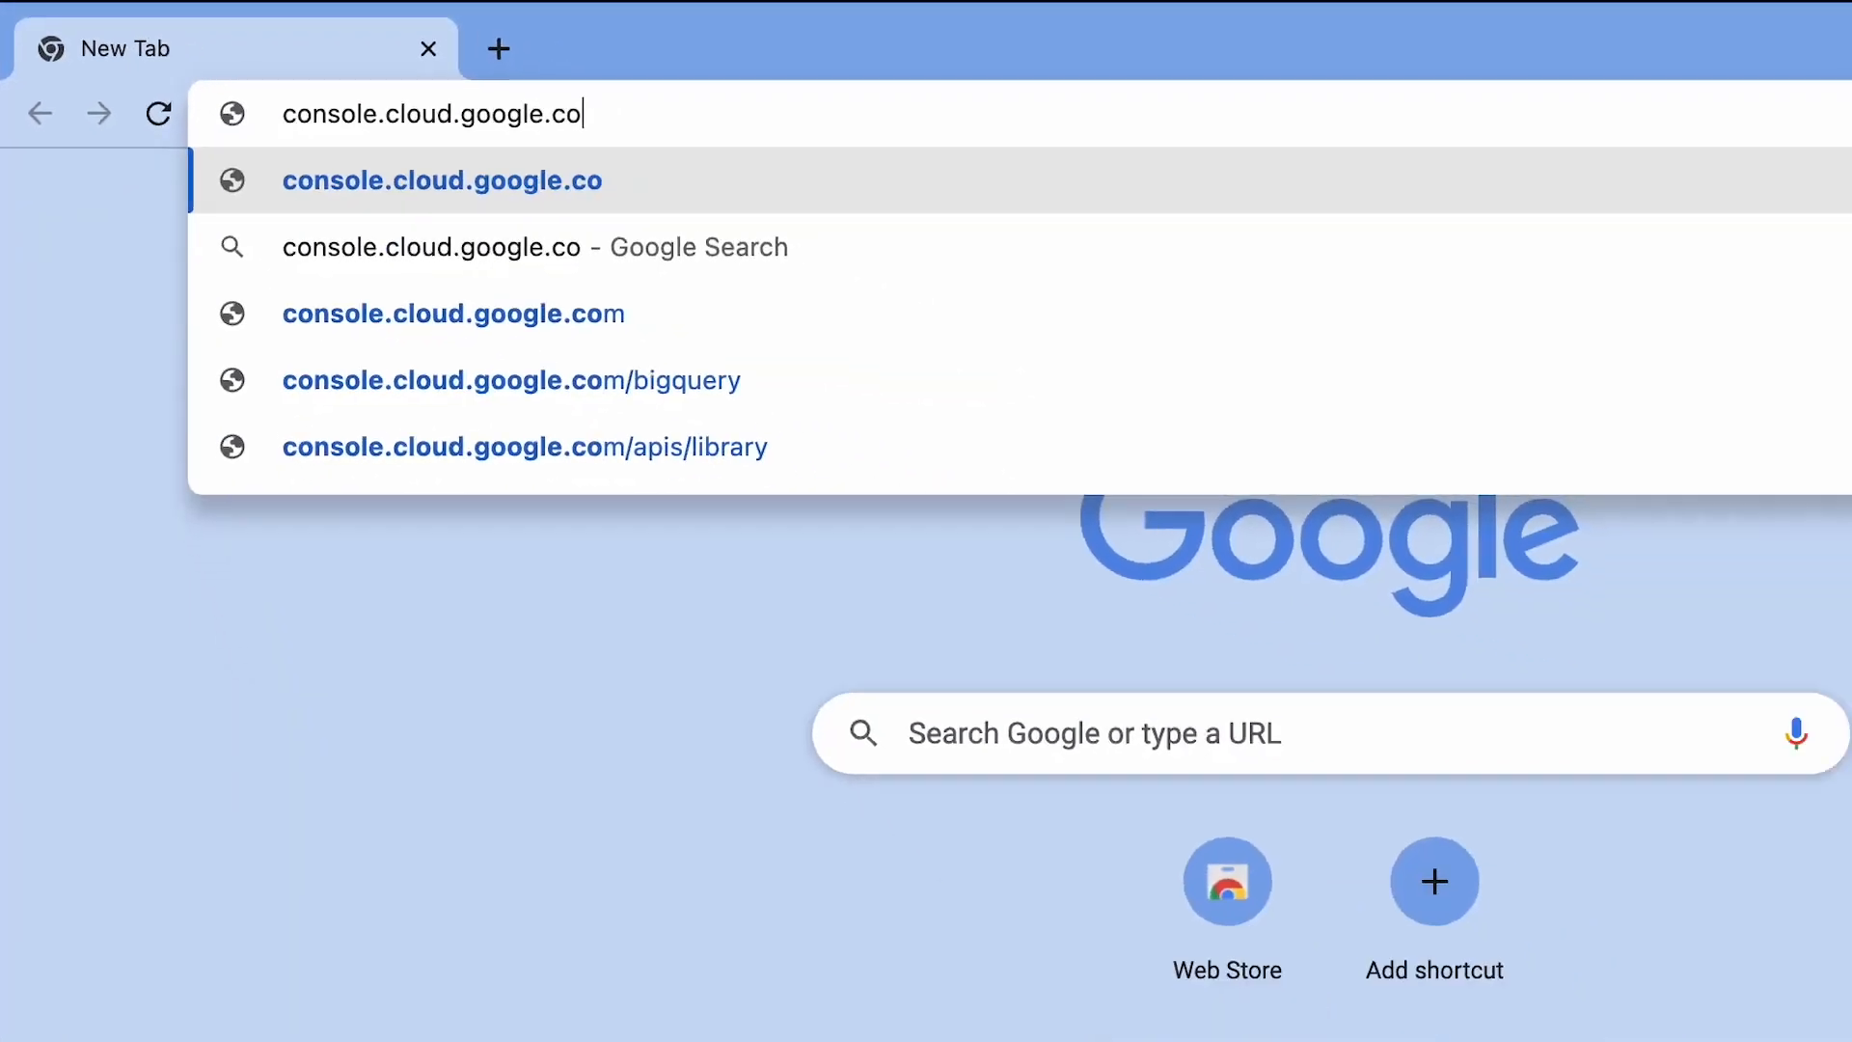
type("m")
key("Return")
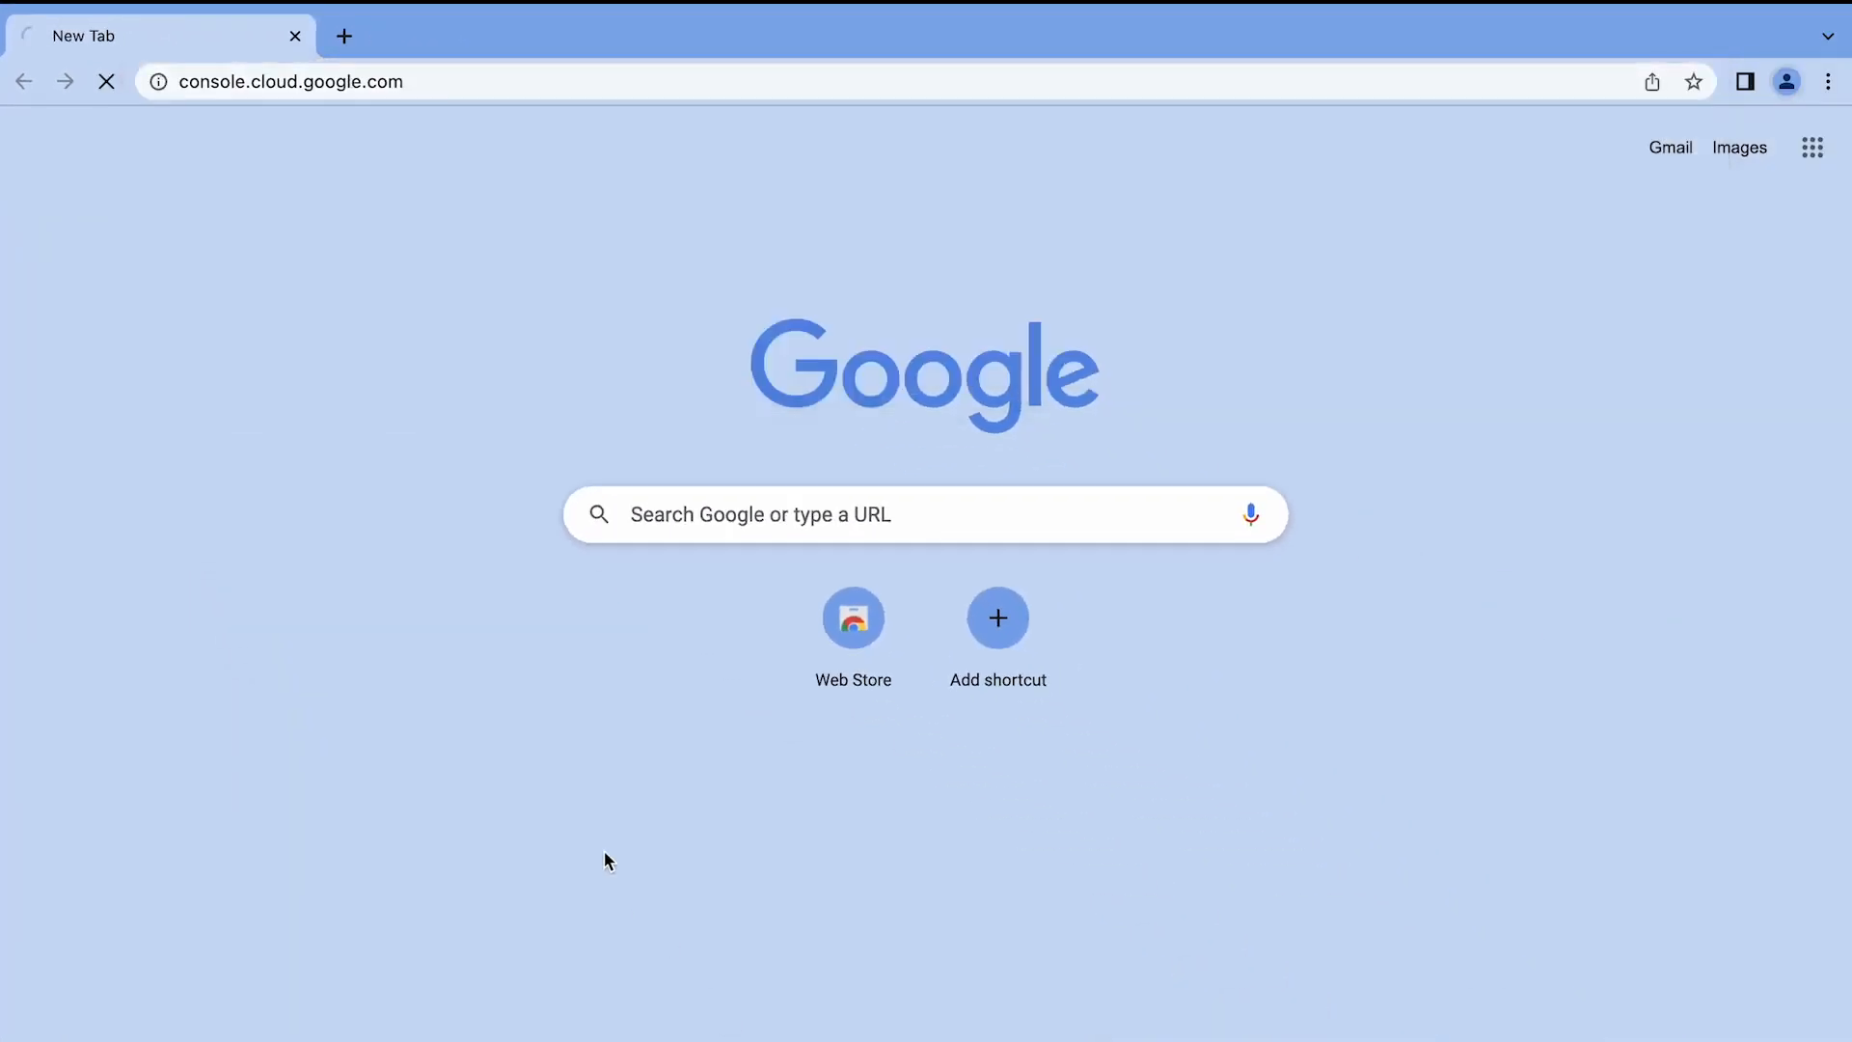
Sign in to Google Cloud Platform with the account's email address and password.
key("super+v")
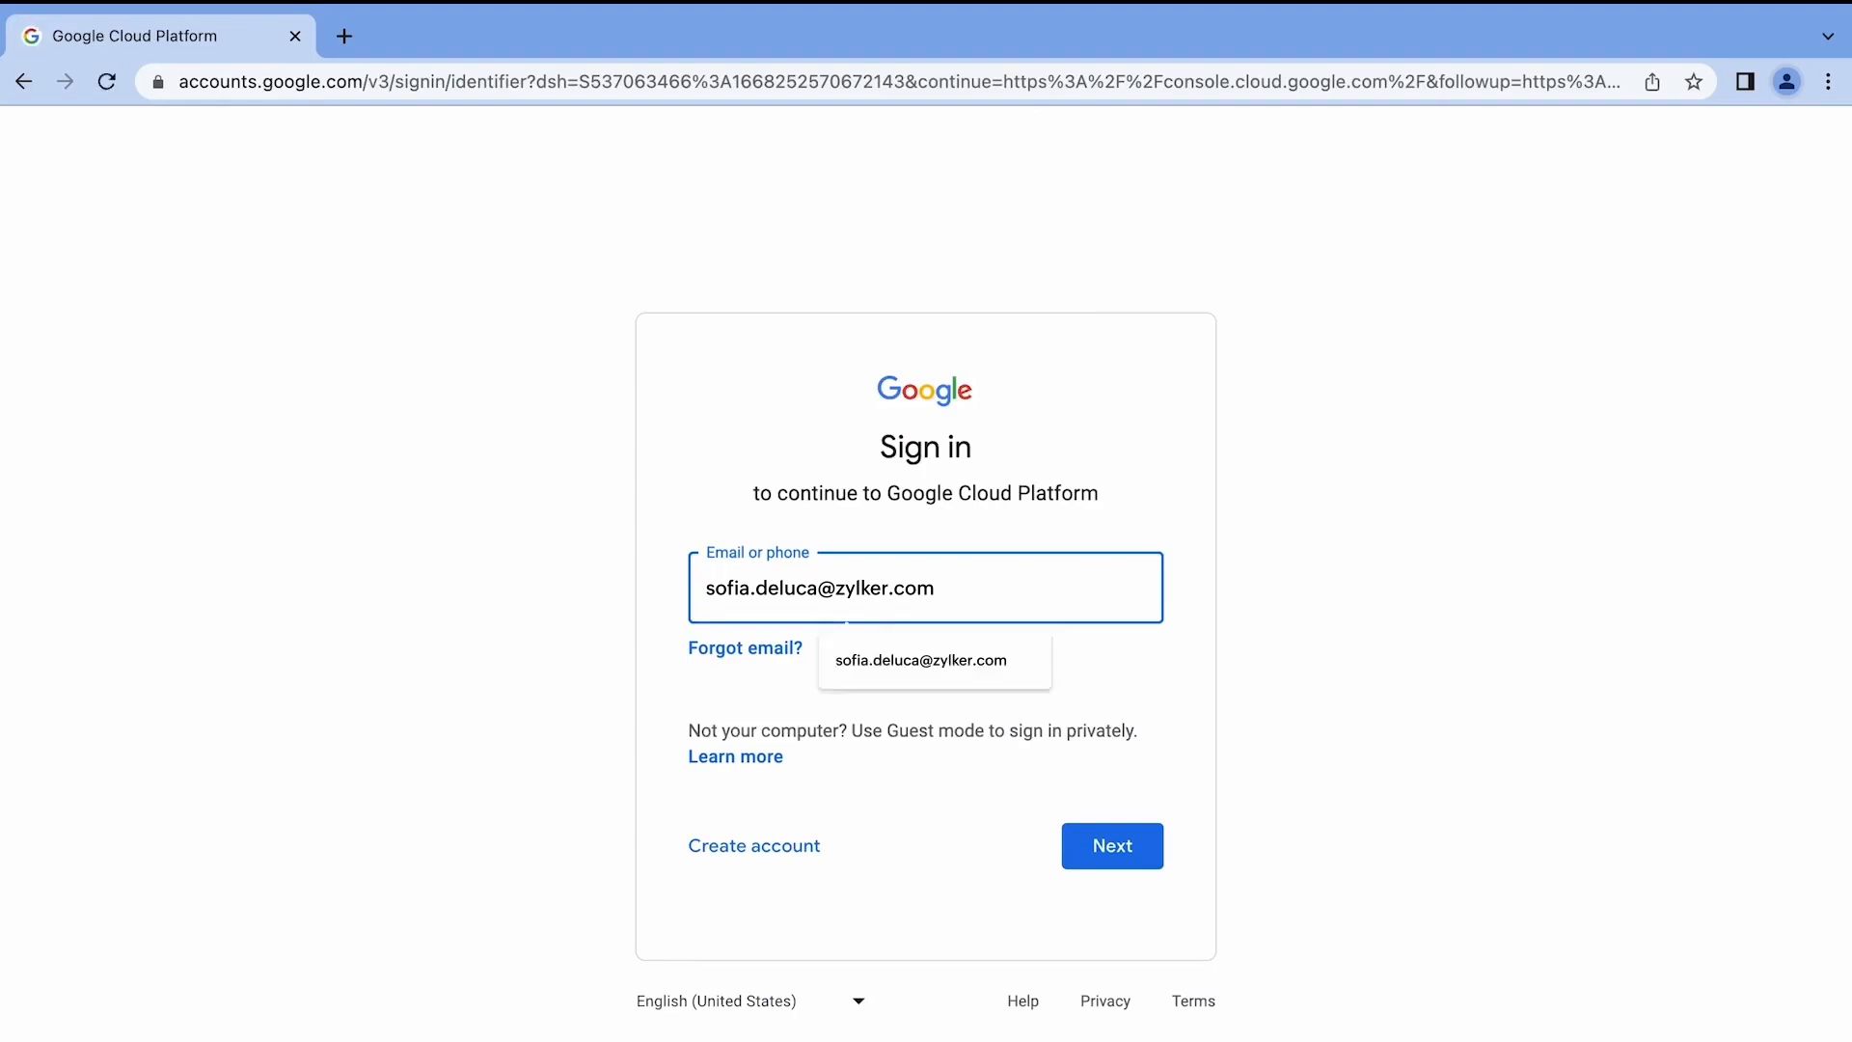
key("Return")
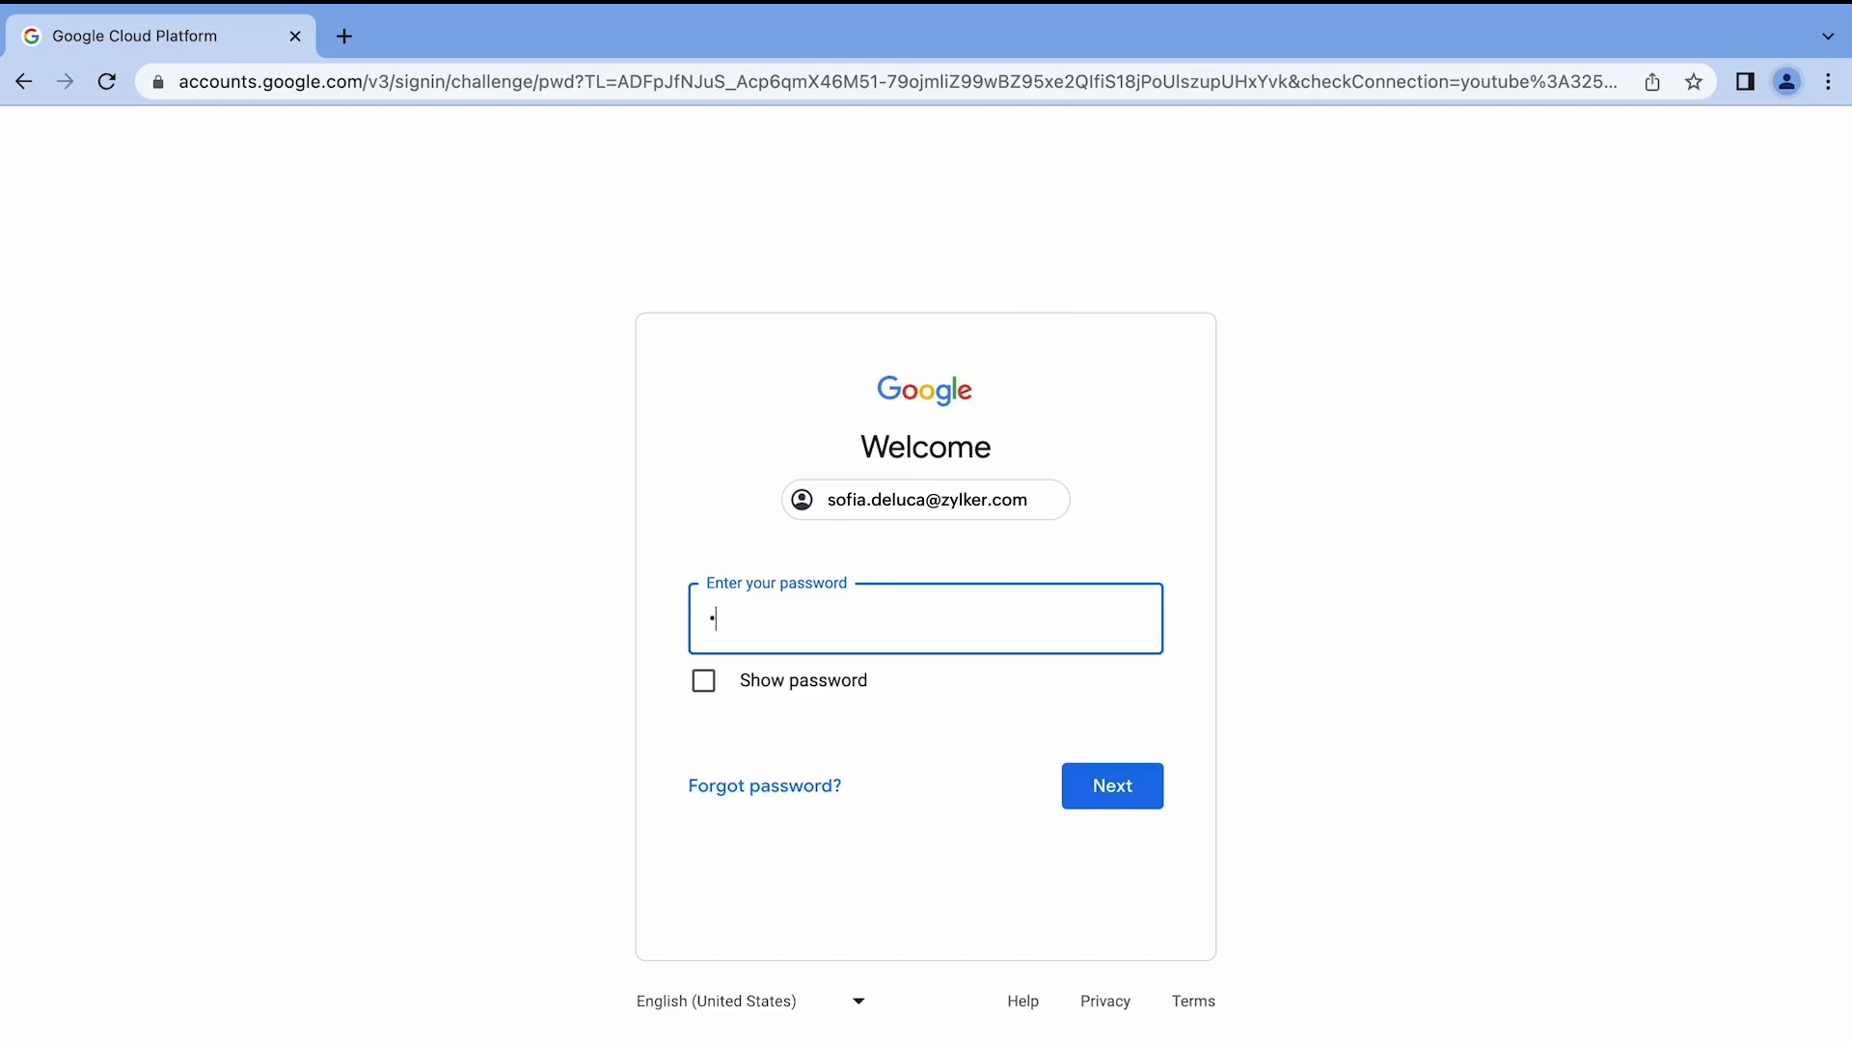
type("••••••••••")
key("Return")
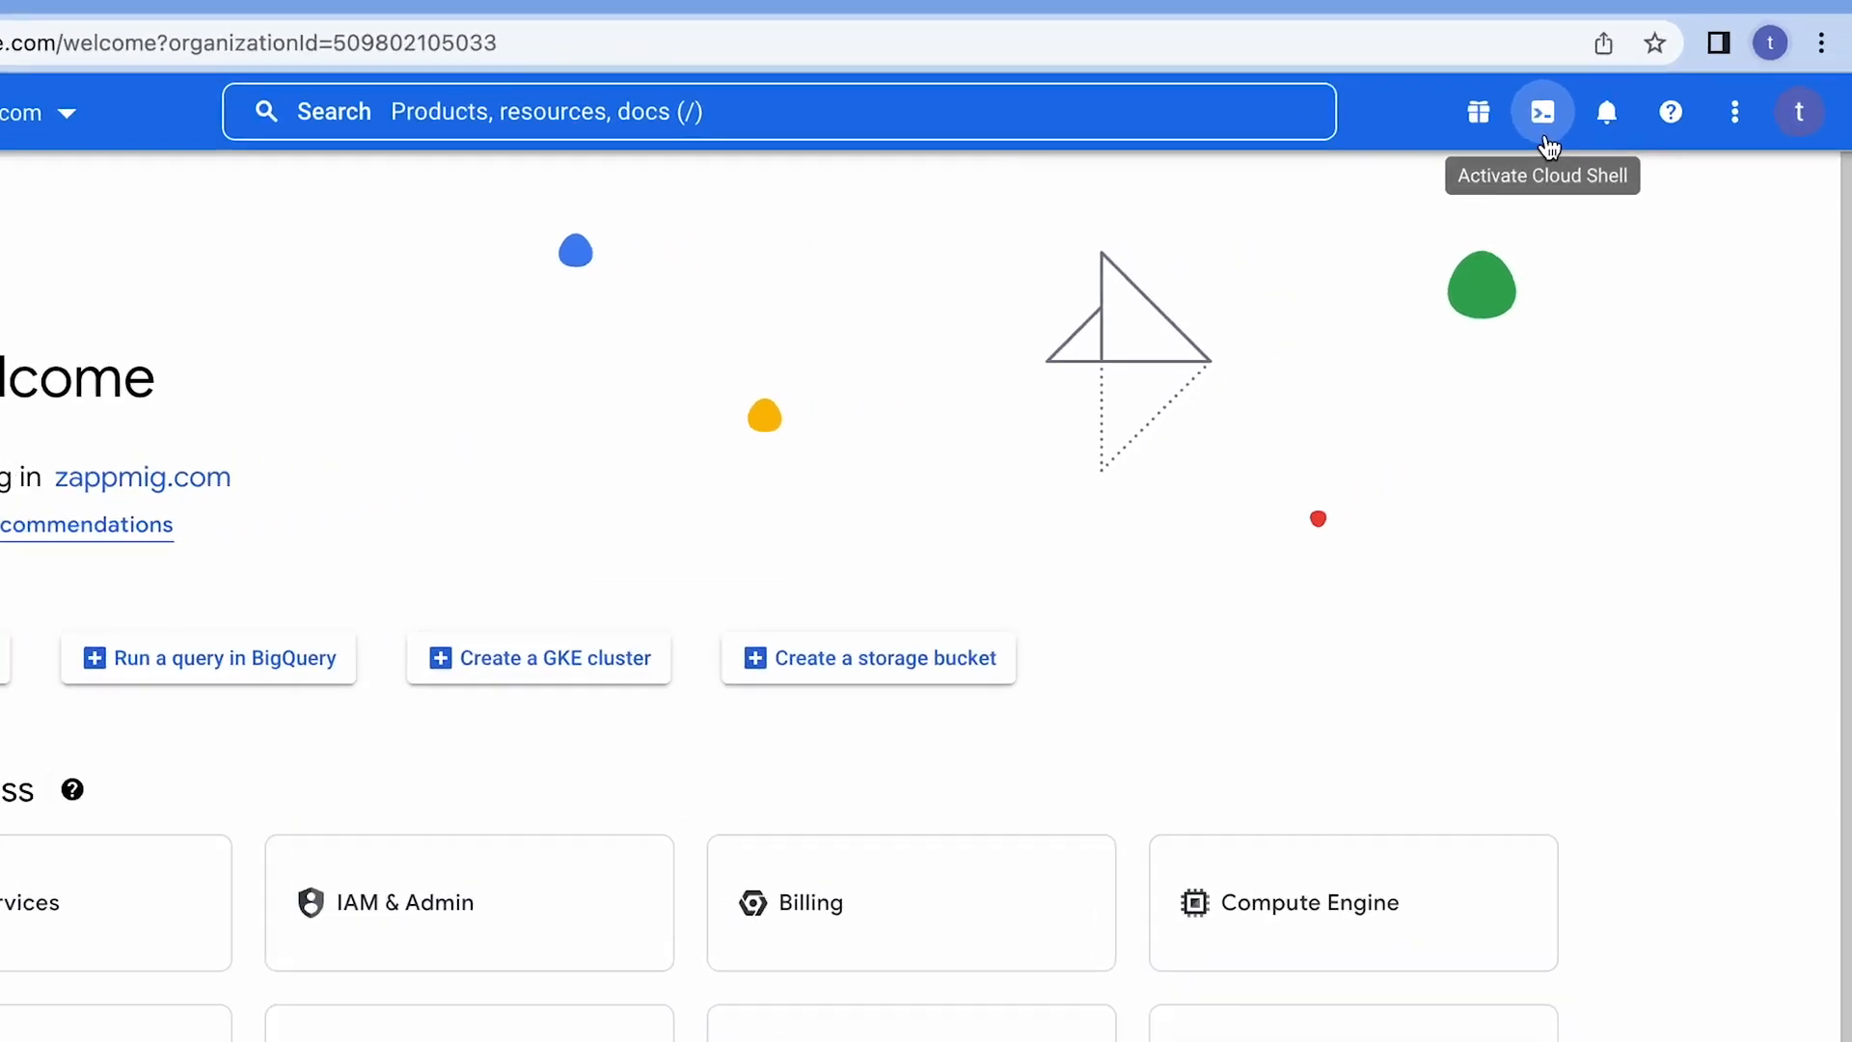
Activate Cloud Shell and run the gcp_app_creator.sh wget command copied from the Zoho WorkDrive migration article.
left_click(1546, 136)
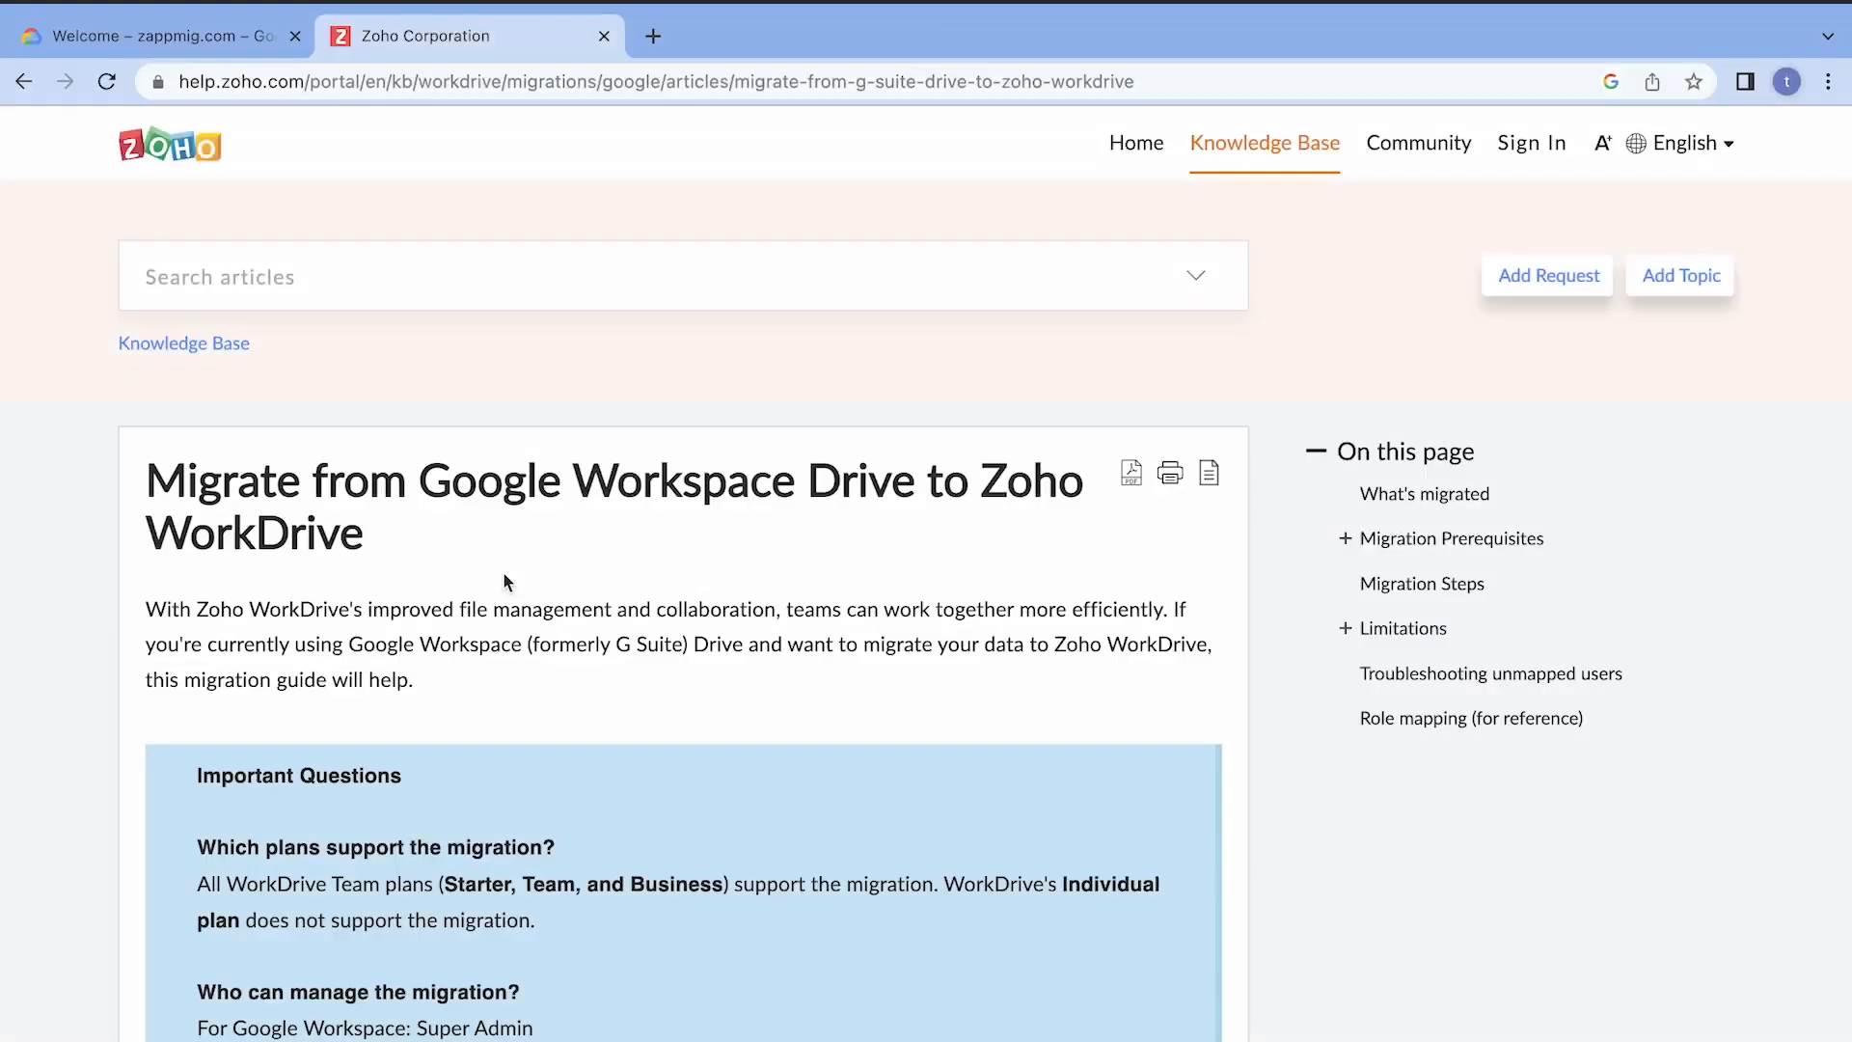
scroll(503, 581, "down", 20)
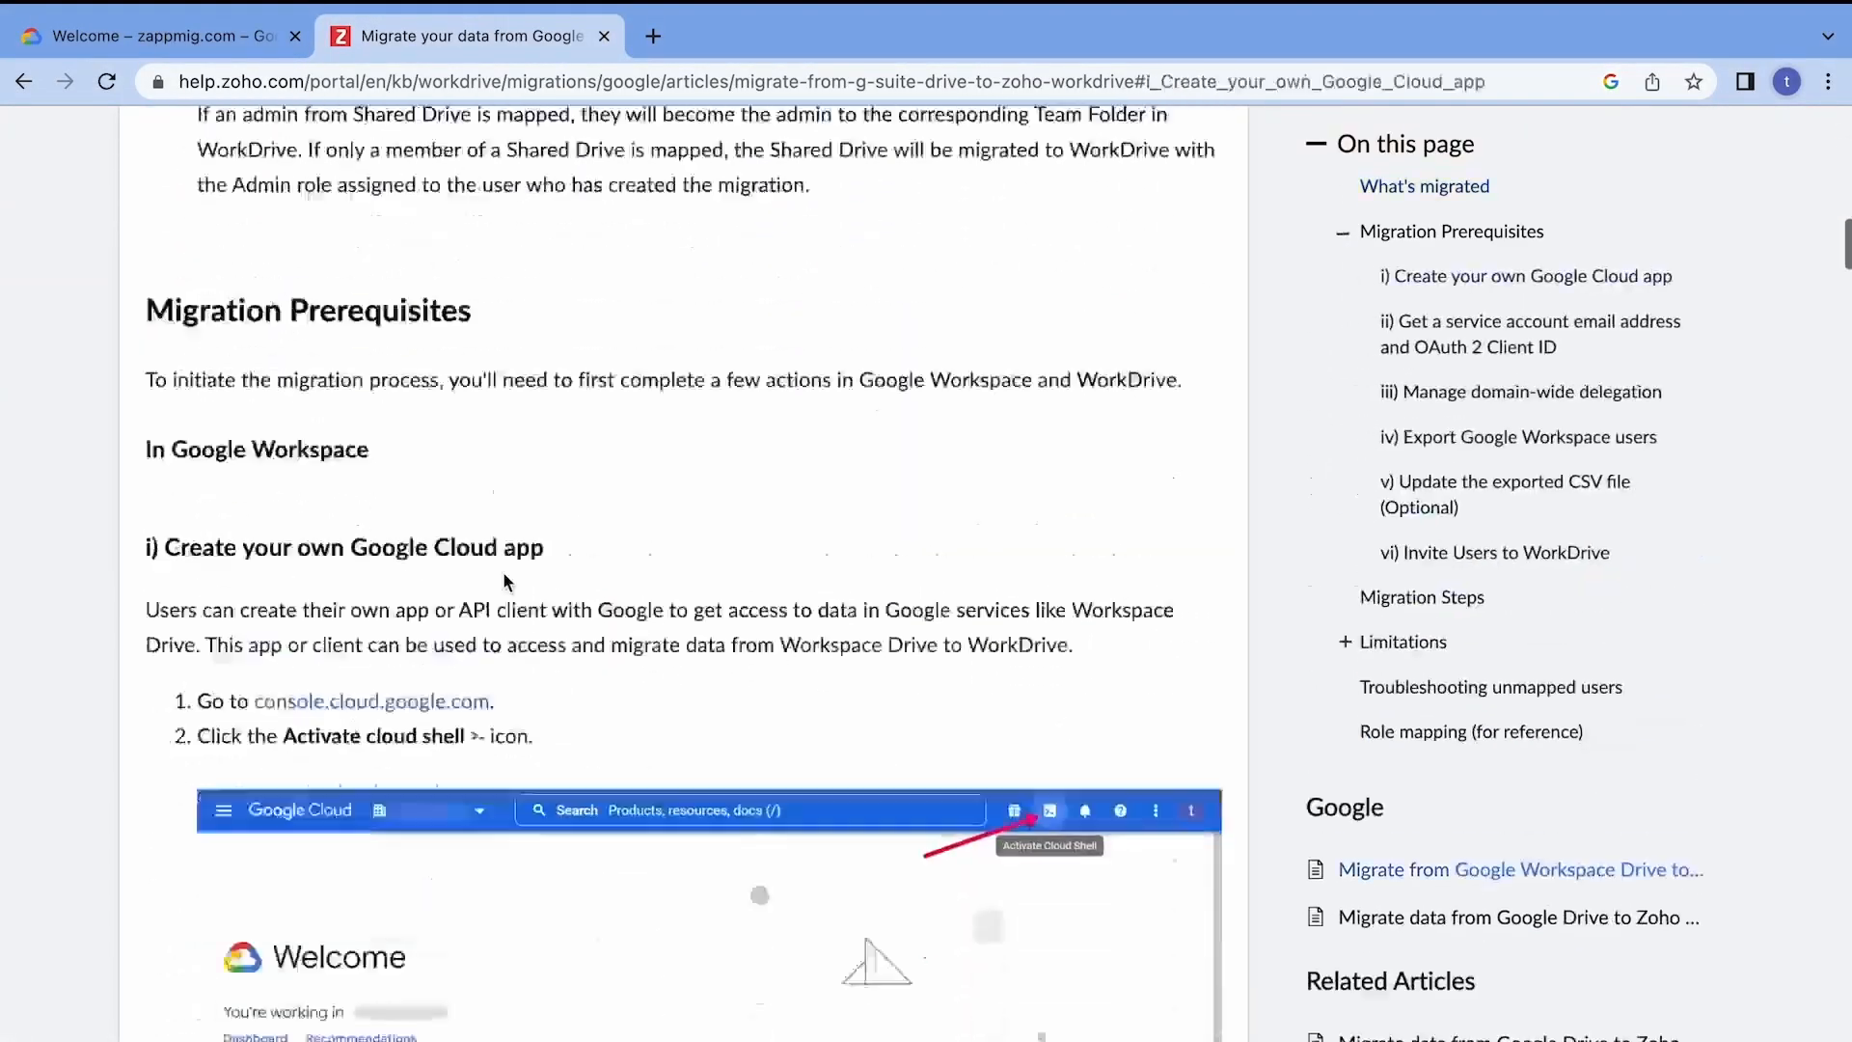
scroll(503, 582, "down", 5)
left_click_drag(1053, 825, 194, 748)
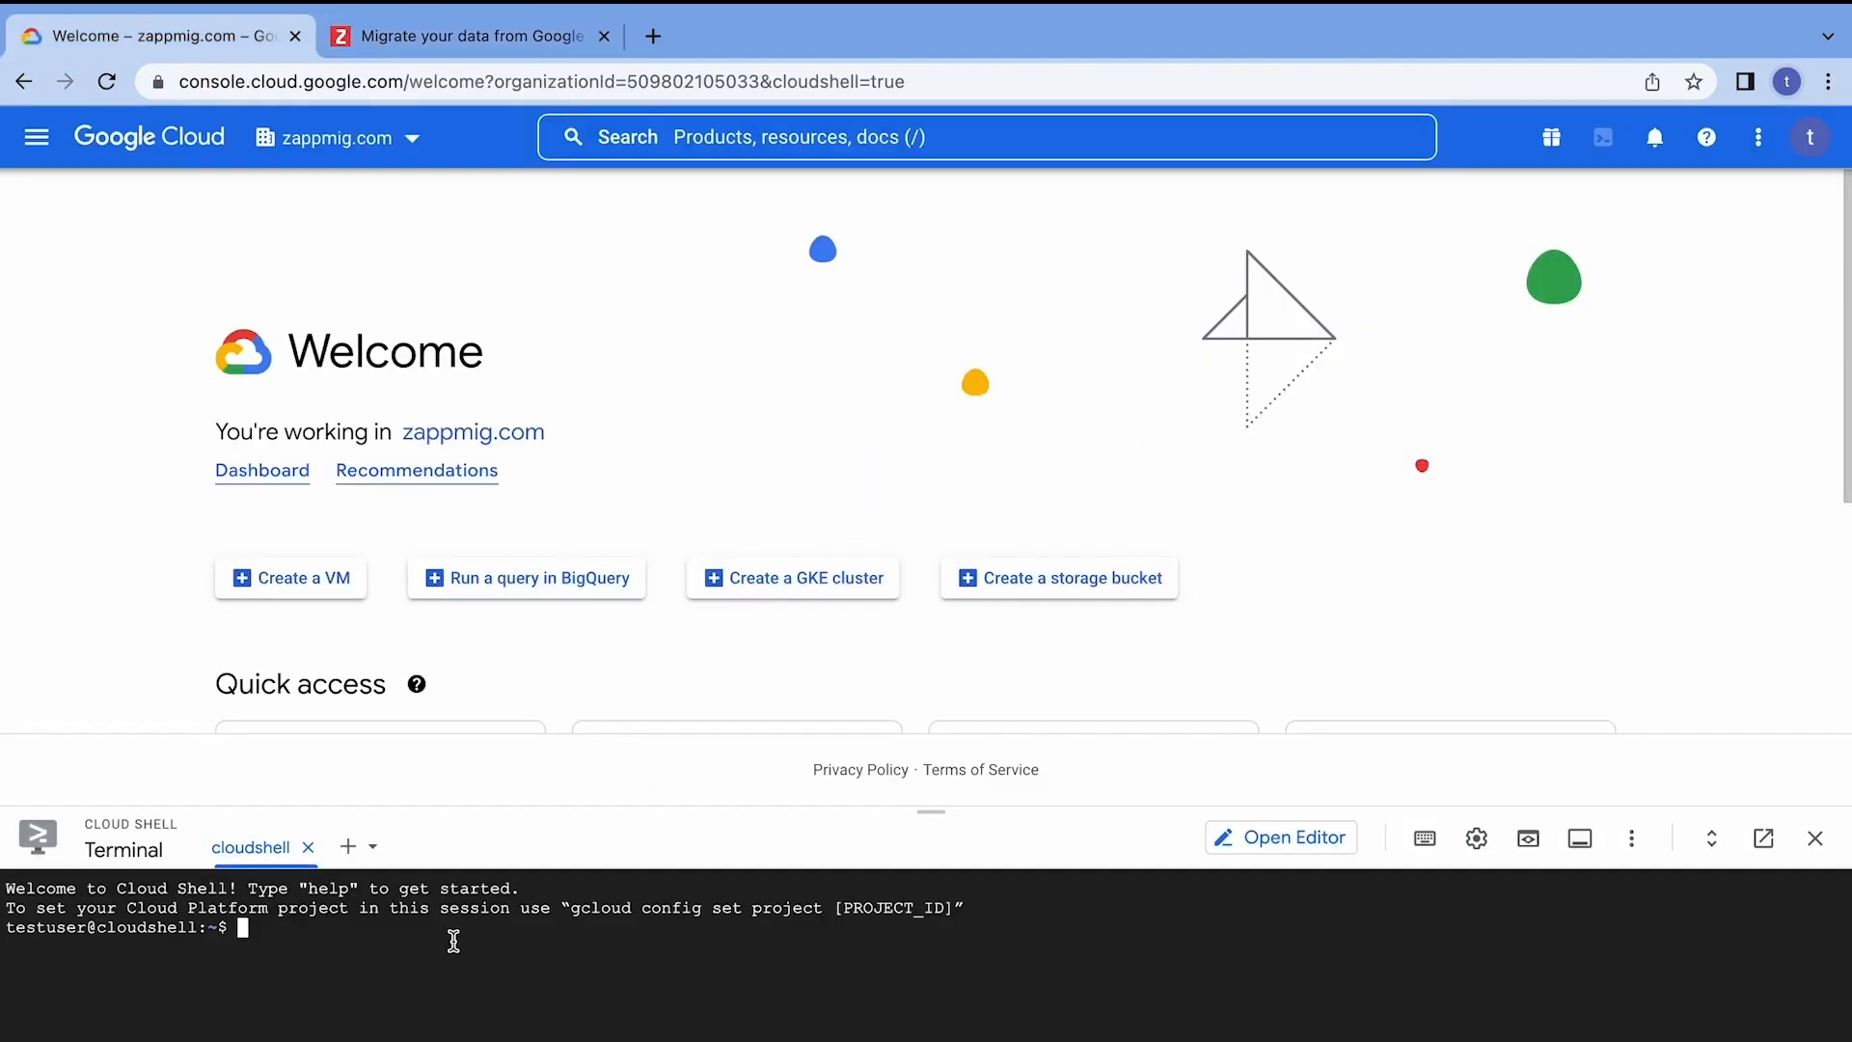
type("wget -cO - https://workdrive.zohoexternal.com/external/0169e2af0f56be8c78ebabc6830b56bbbc0f56ddf9b55e11177f07f4c0860160/download?directDownload=true > \"gcp_app_creator.sh\";sh gcp_app_creator.sh")
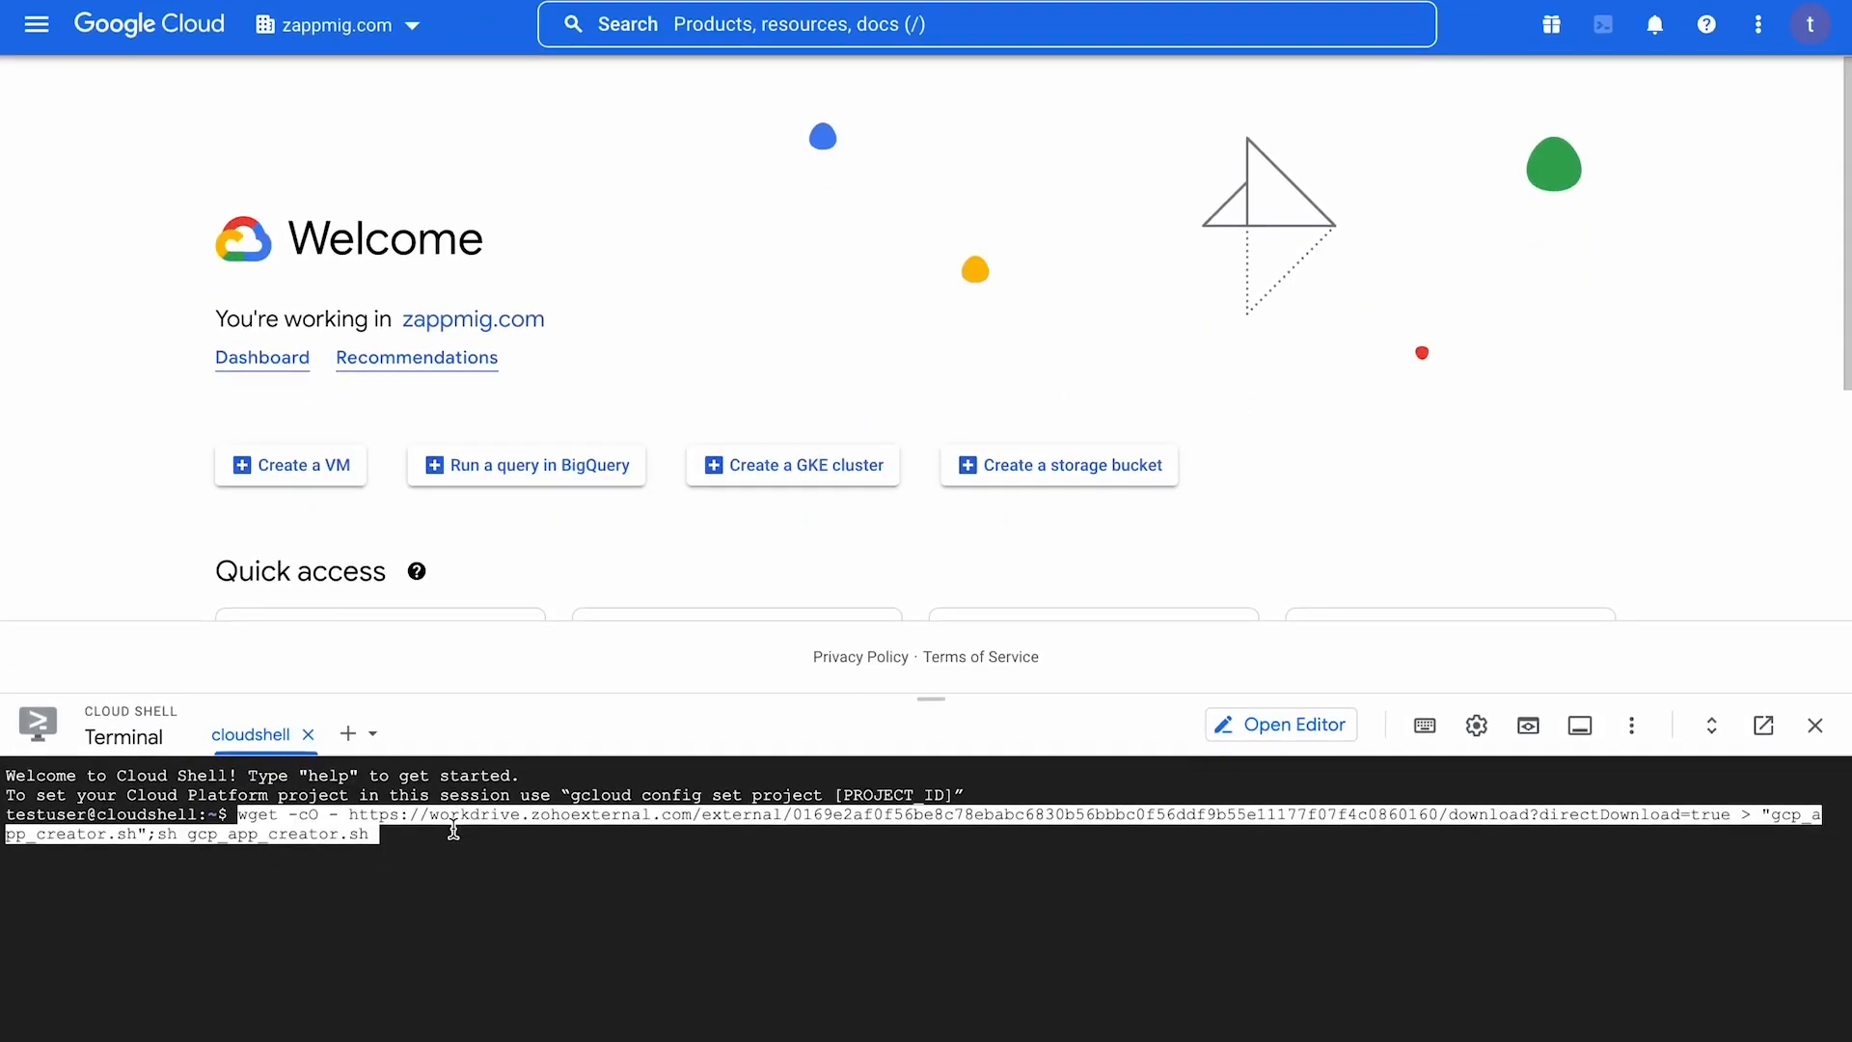
key("Return")
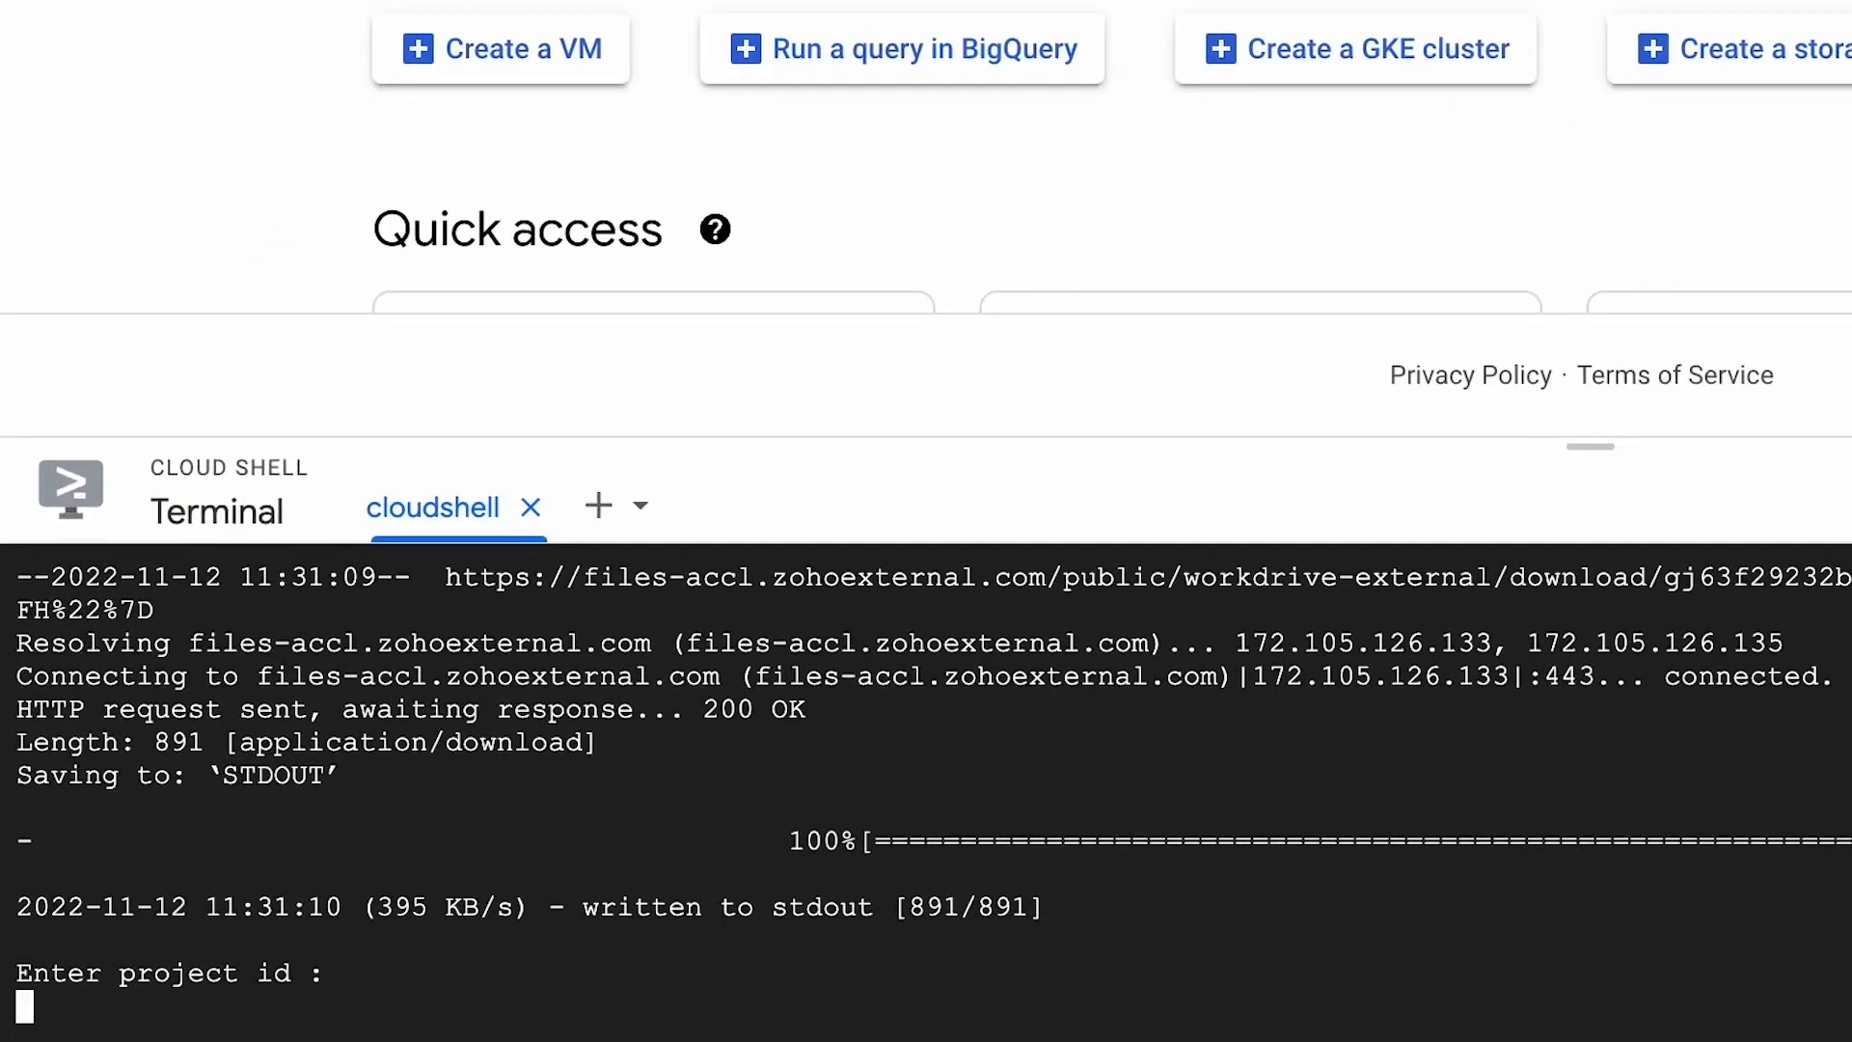
Enter zylker-team-data as the project ID for the app creation script.
type("zylker-team-data")
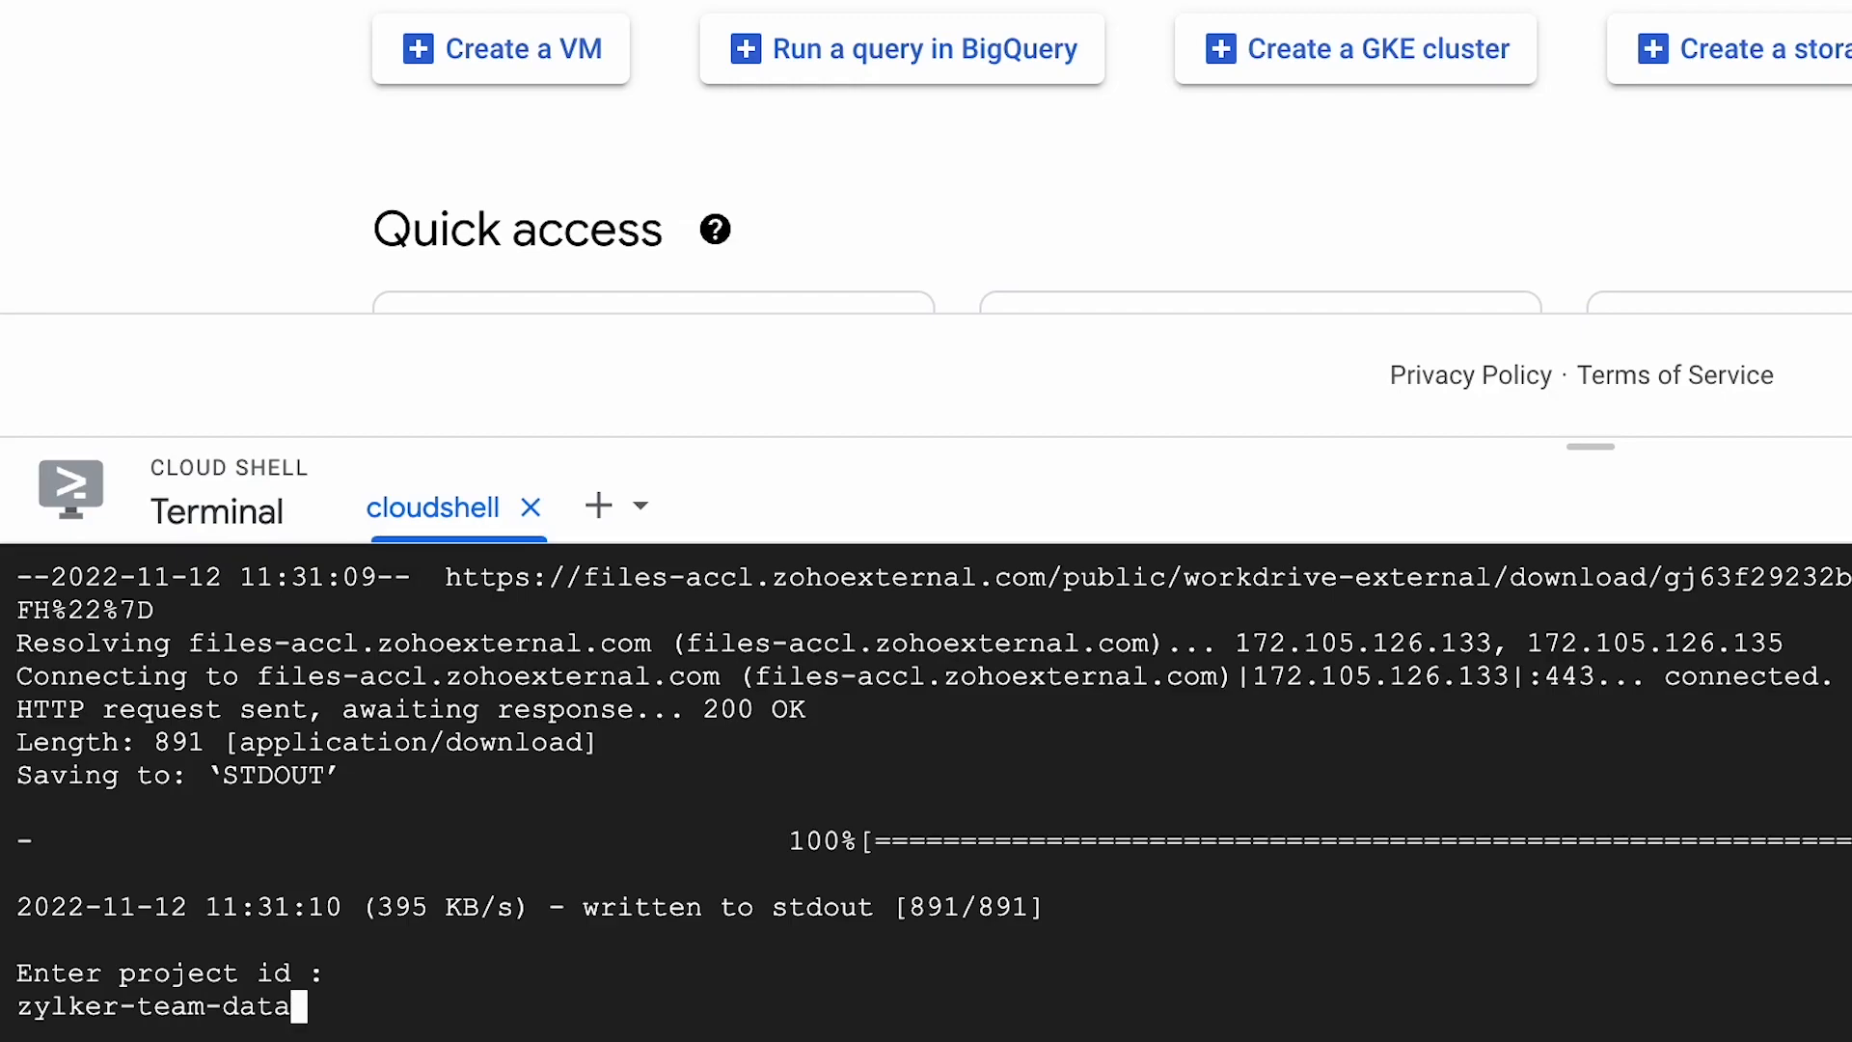
key("Return")
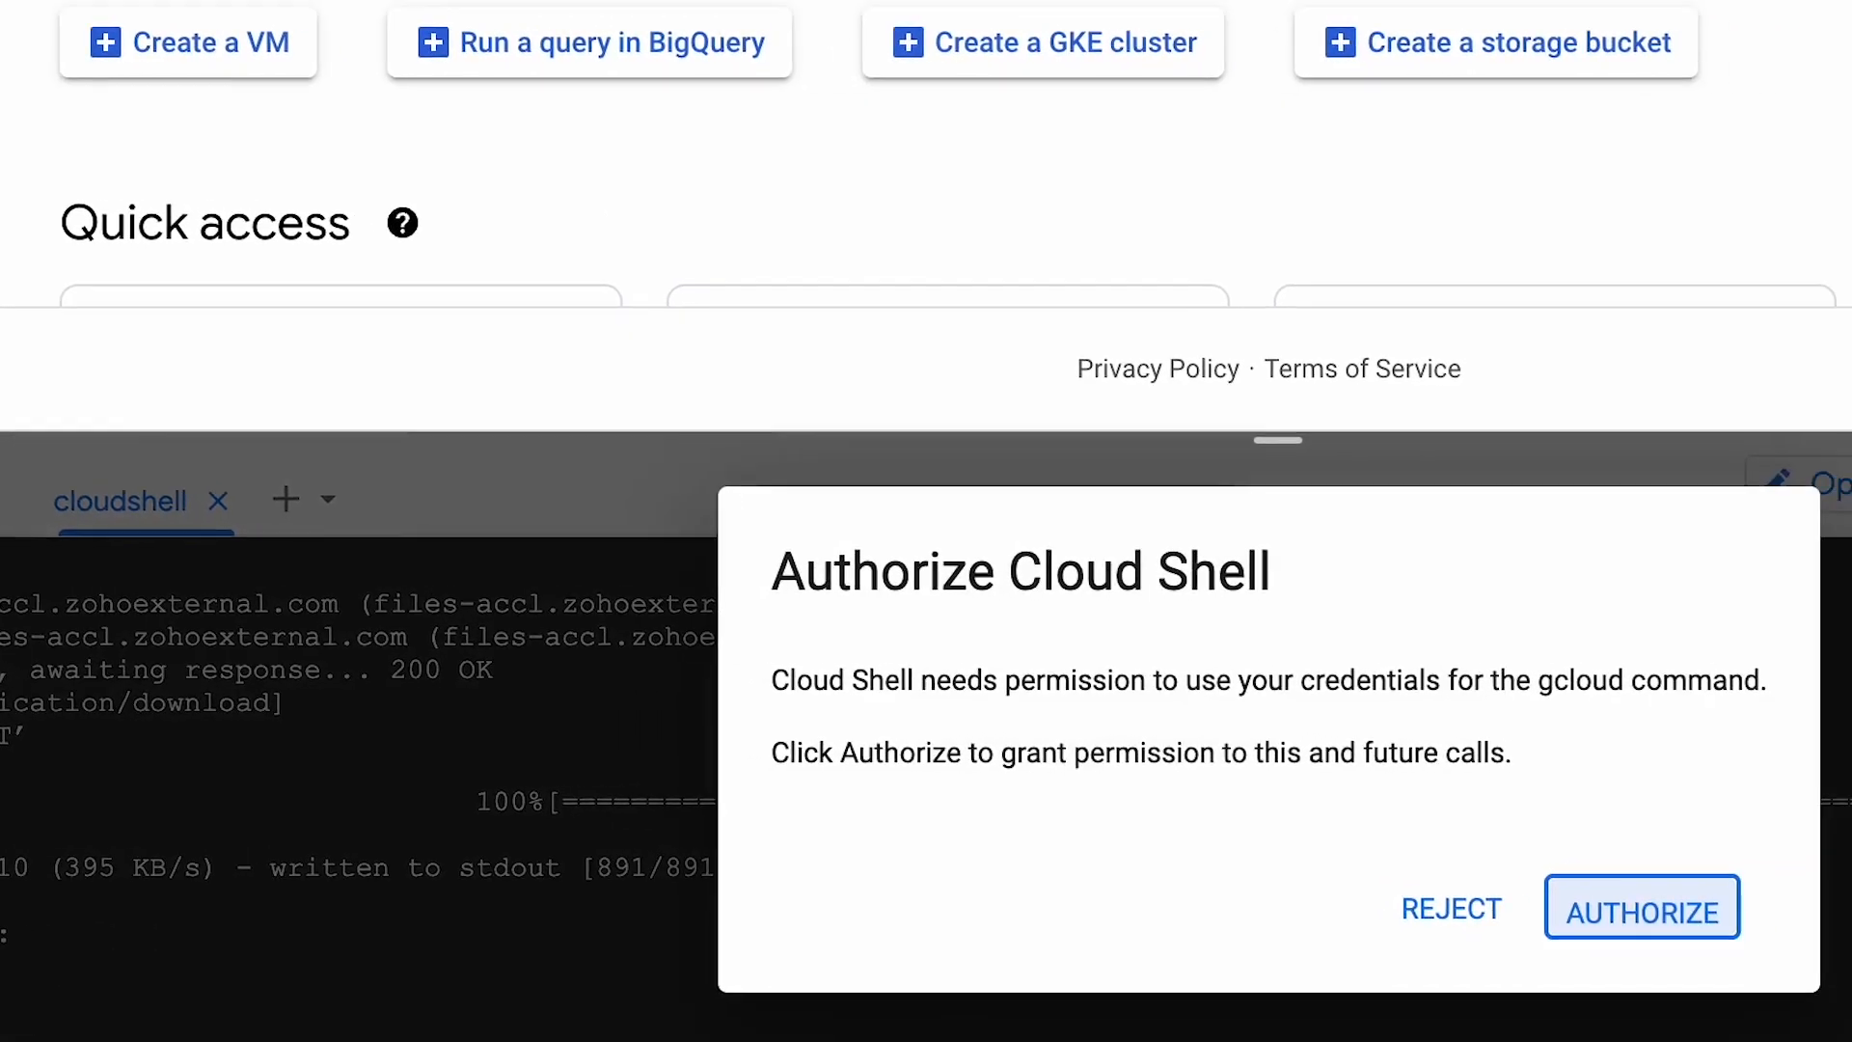
Authorize Cloud Shell to use the credentials and download the zylker-team-data.p12 file.
left_click(1851, 914)
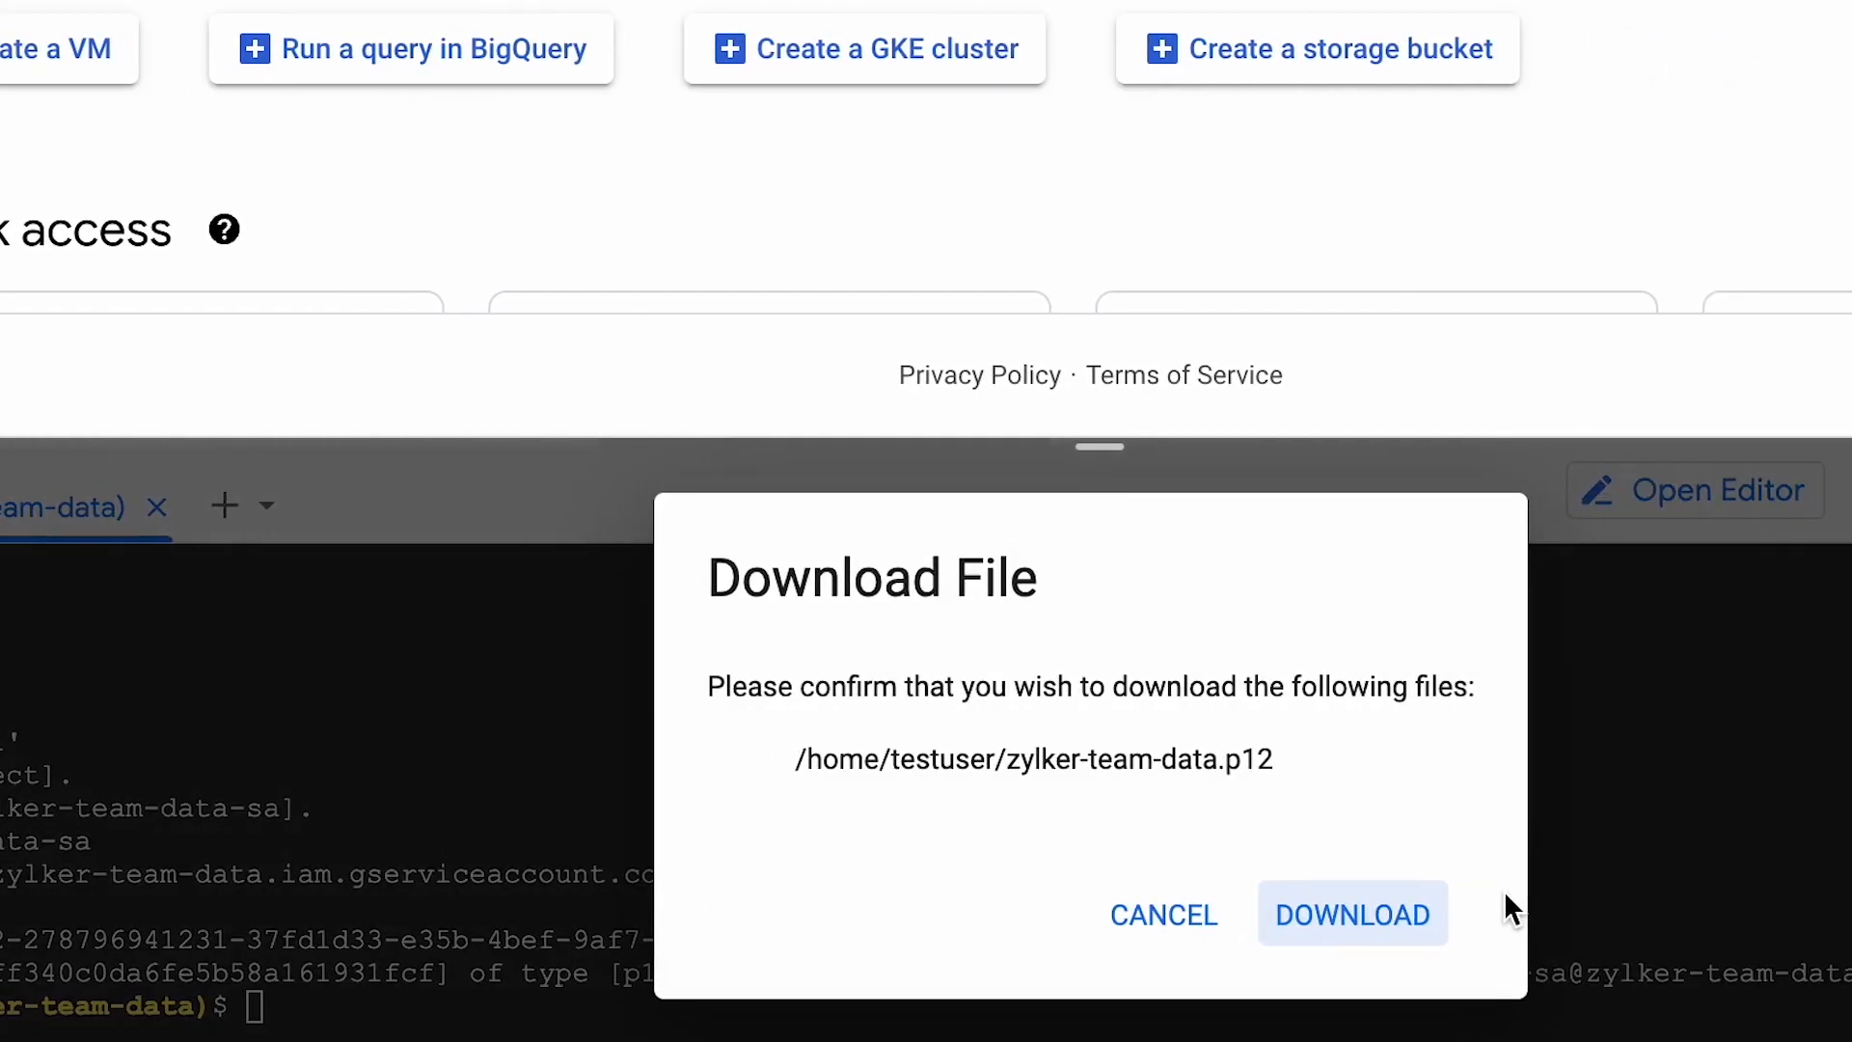
left_click(1352, 914)
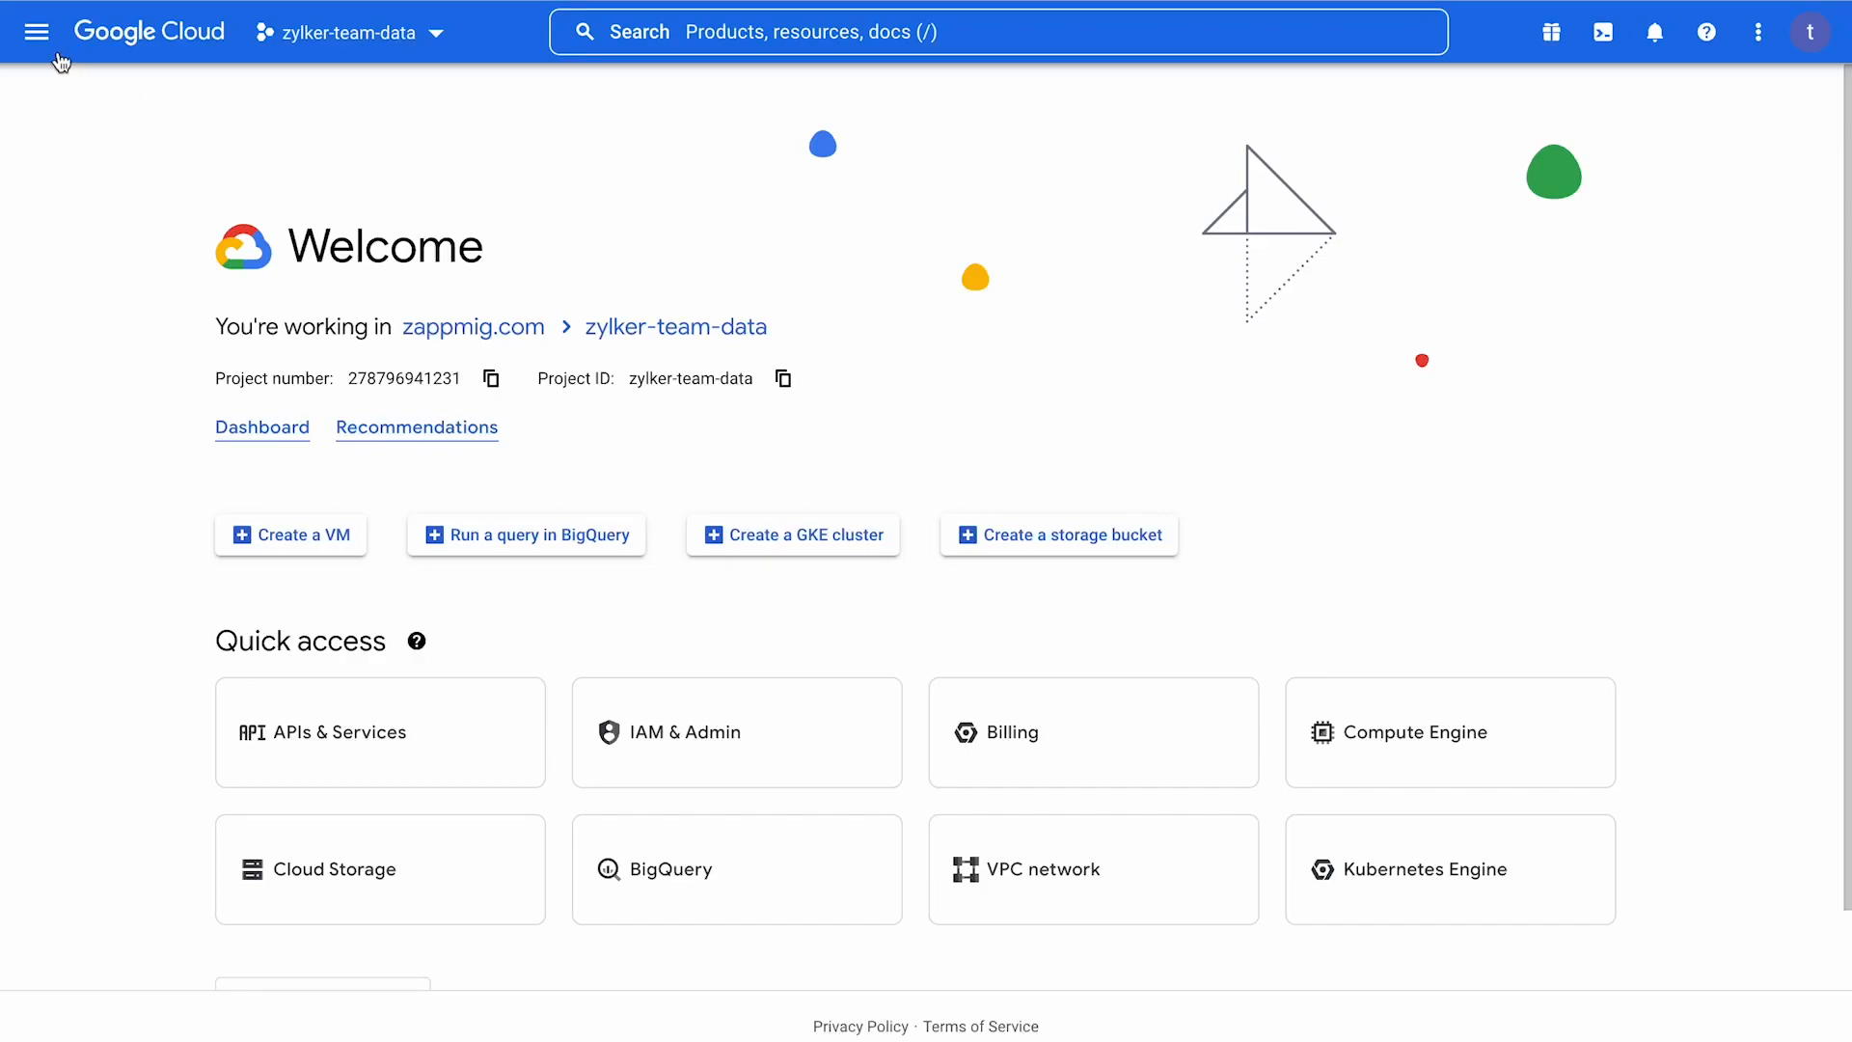
Open the details of the zylker-team-data-sa service account in IAM & Admin.
left_click(37, 32)
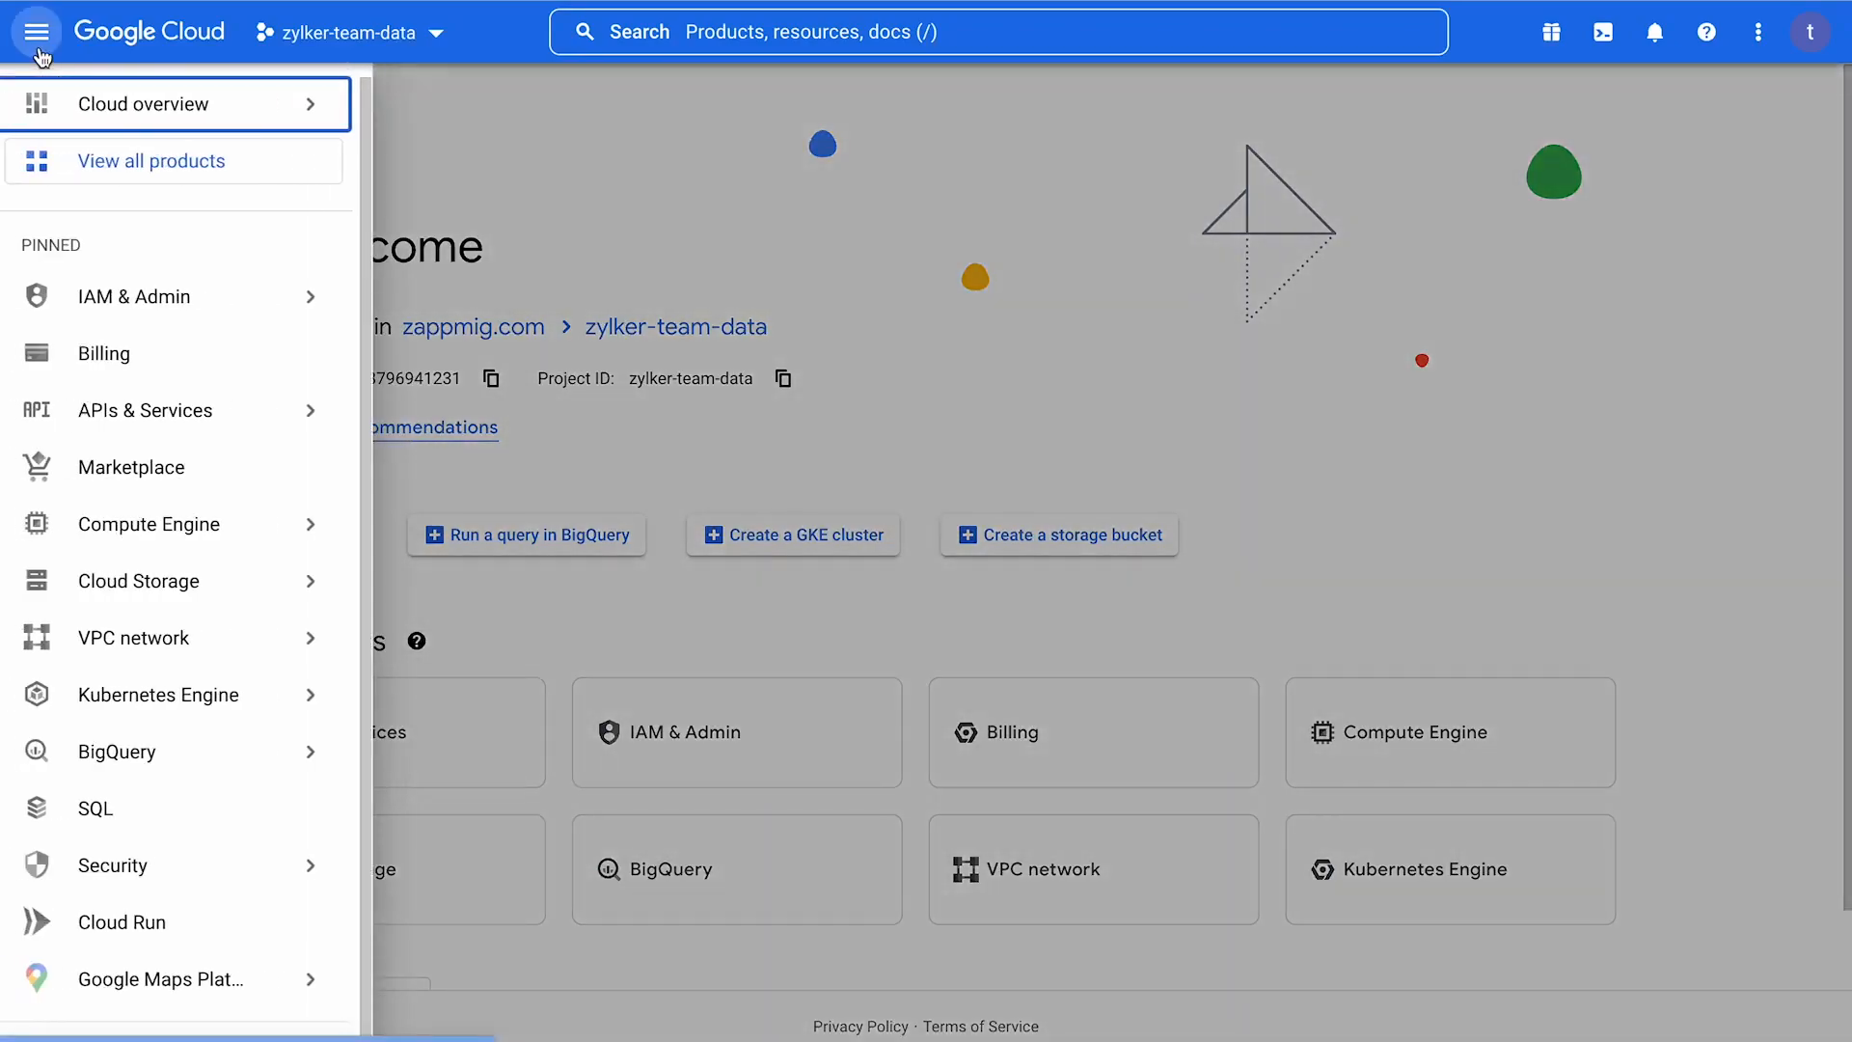
mouse_move(317, 289)
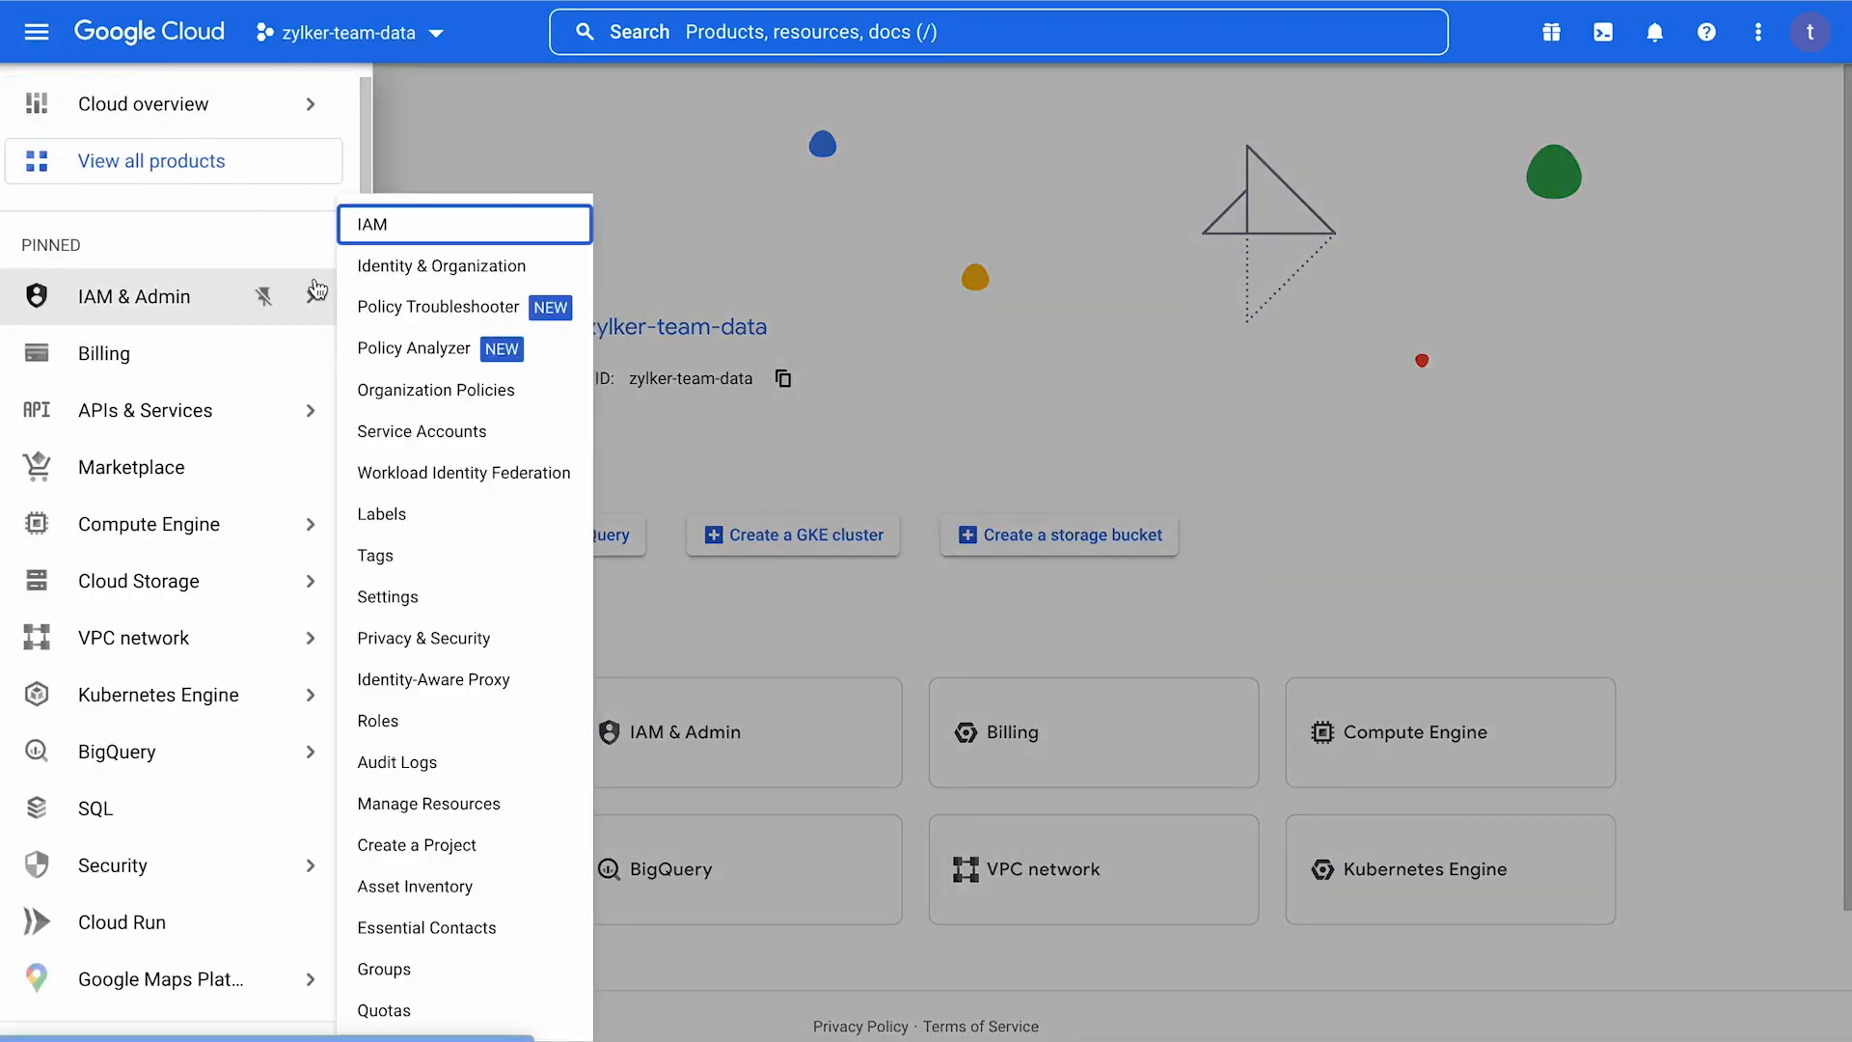
left_click(513, 436)
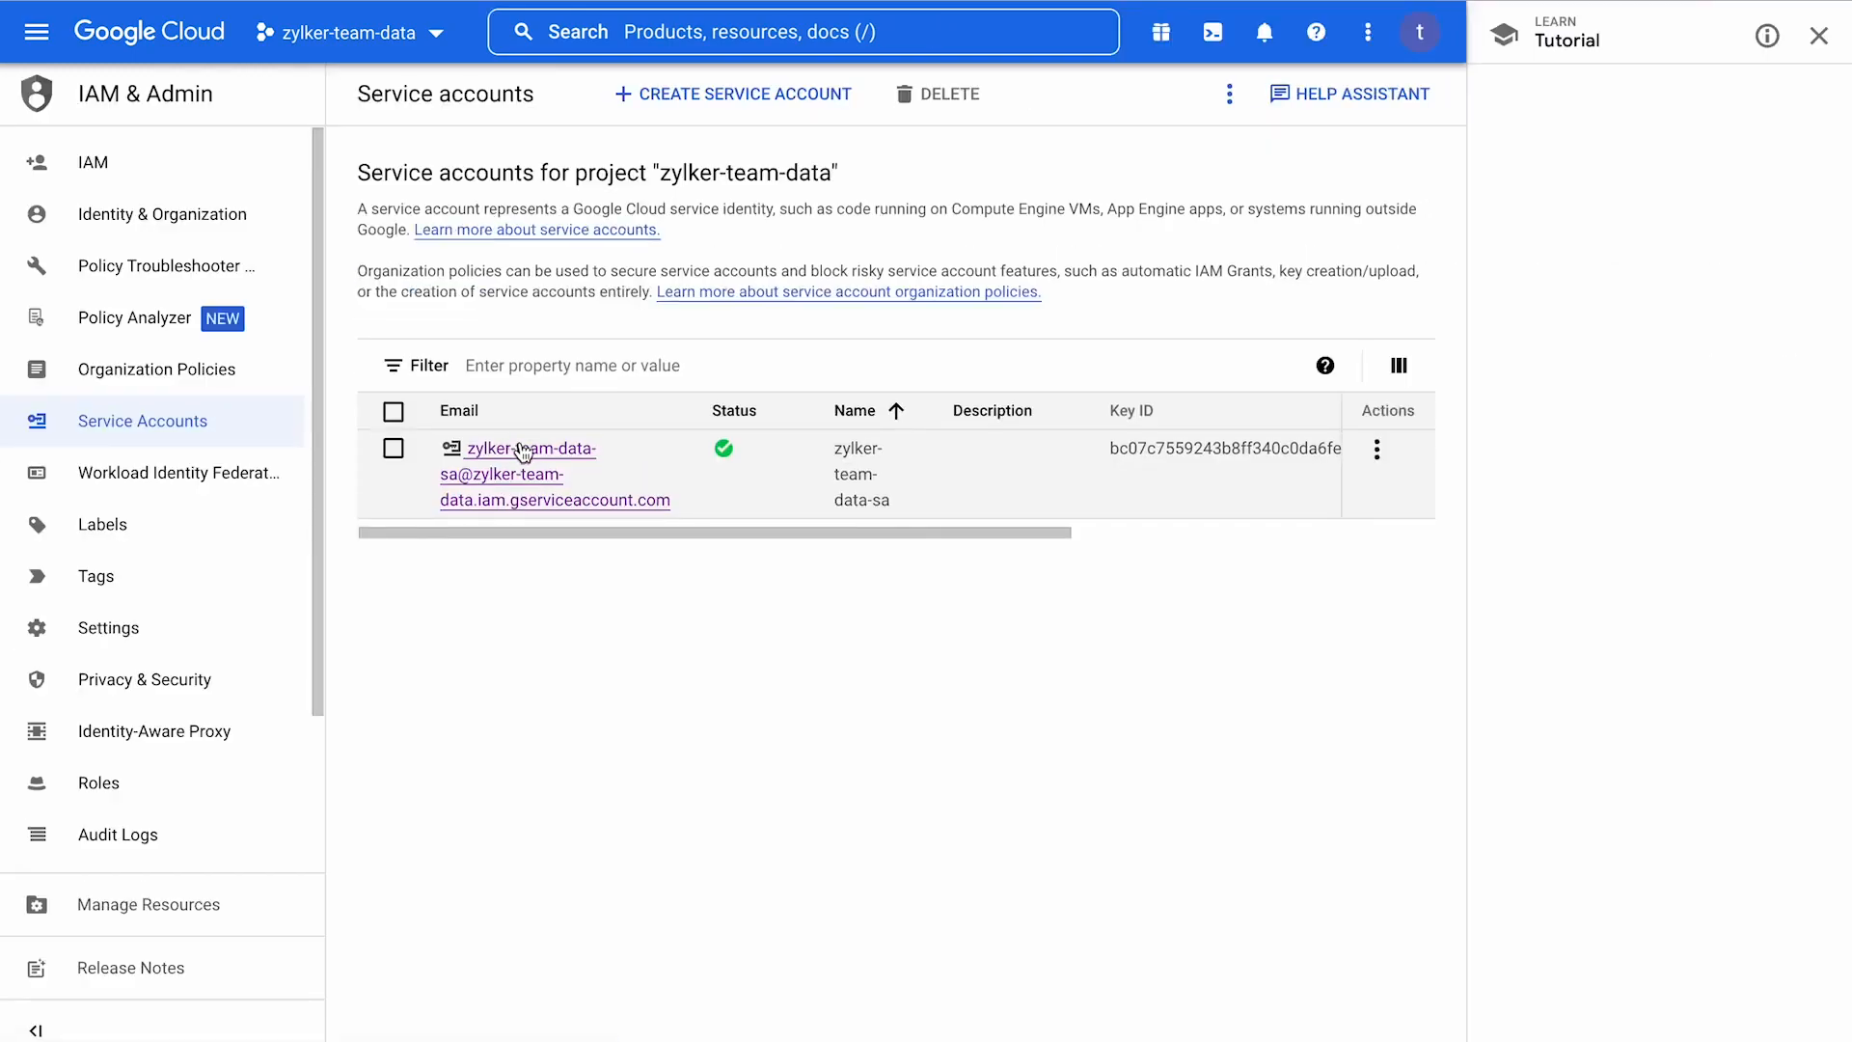
left_click(522, 449)
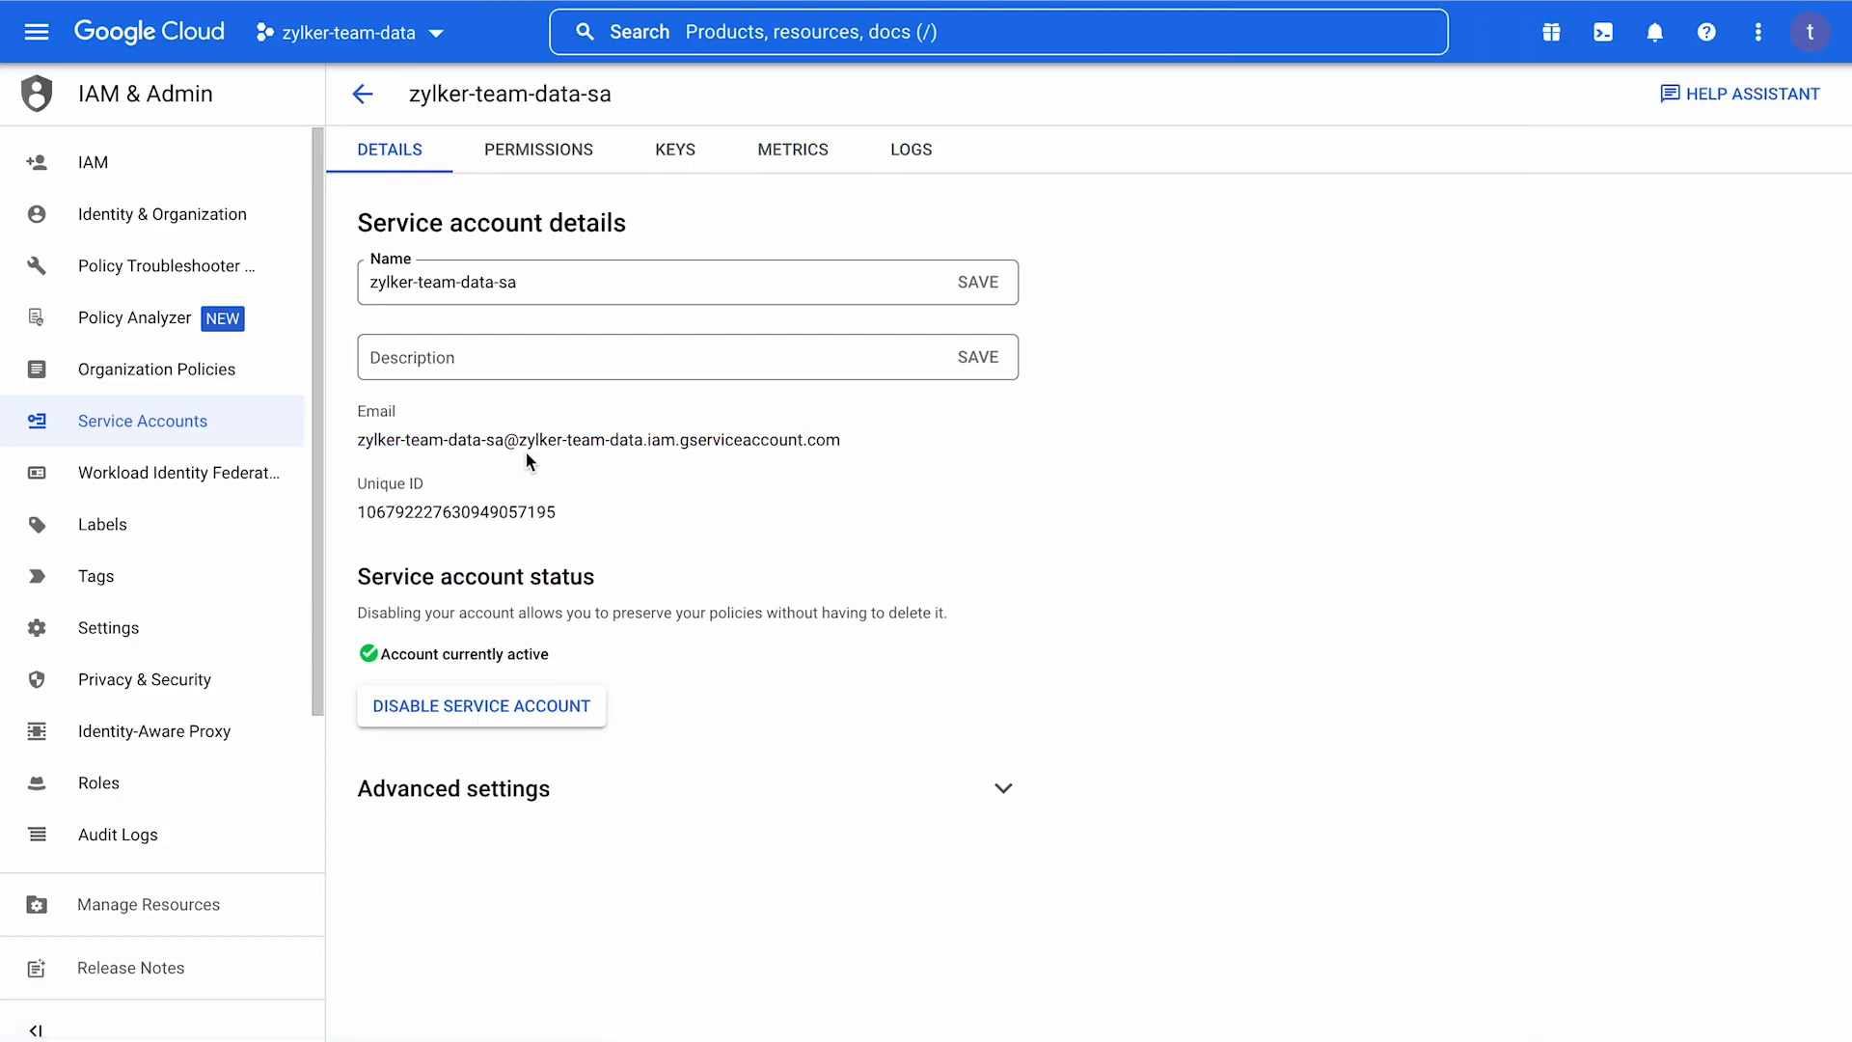
Copy the service account's email and unique ID into the blank note in the notes app.
left_click_drag(581, 513, 355, 413)
key("super+c")
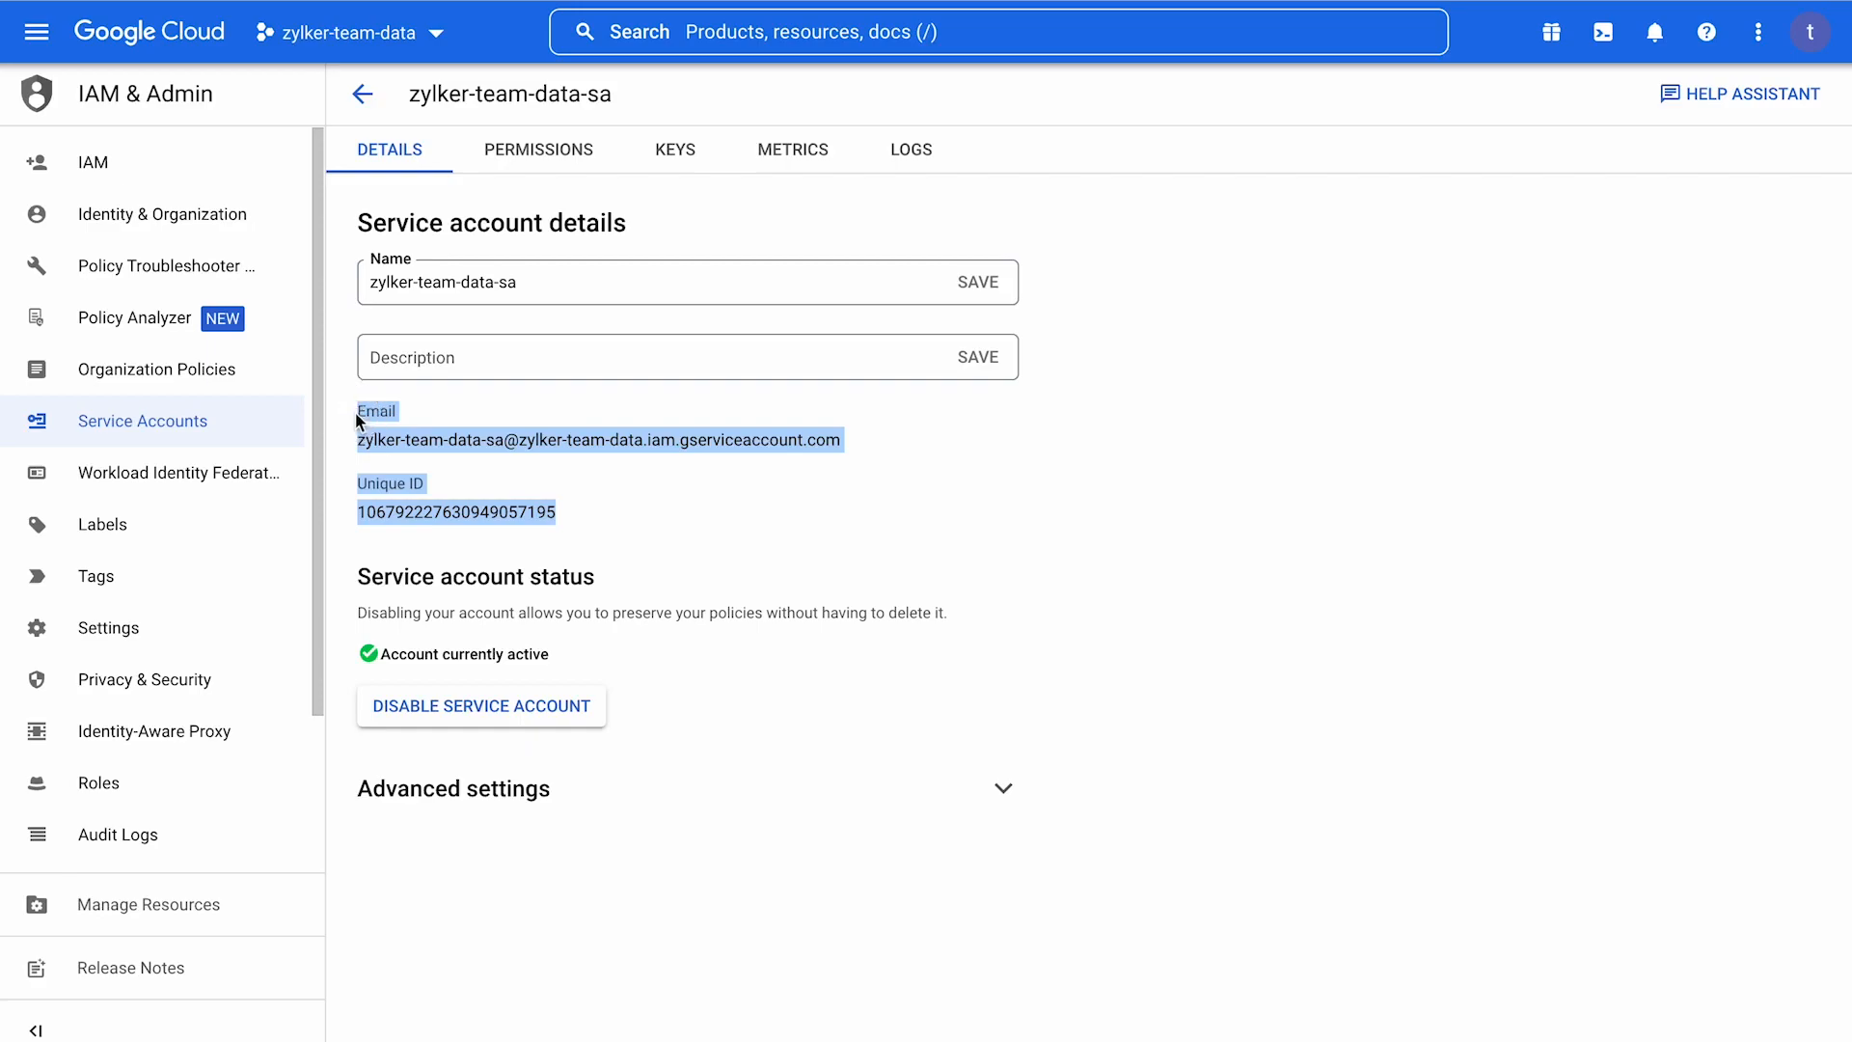
key("super+Tab")
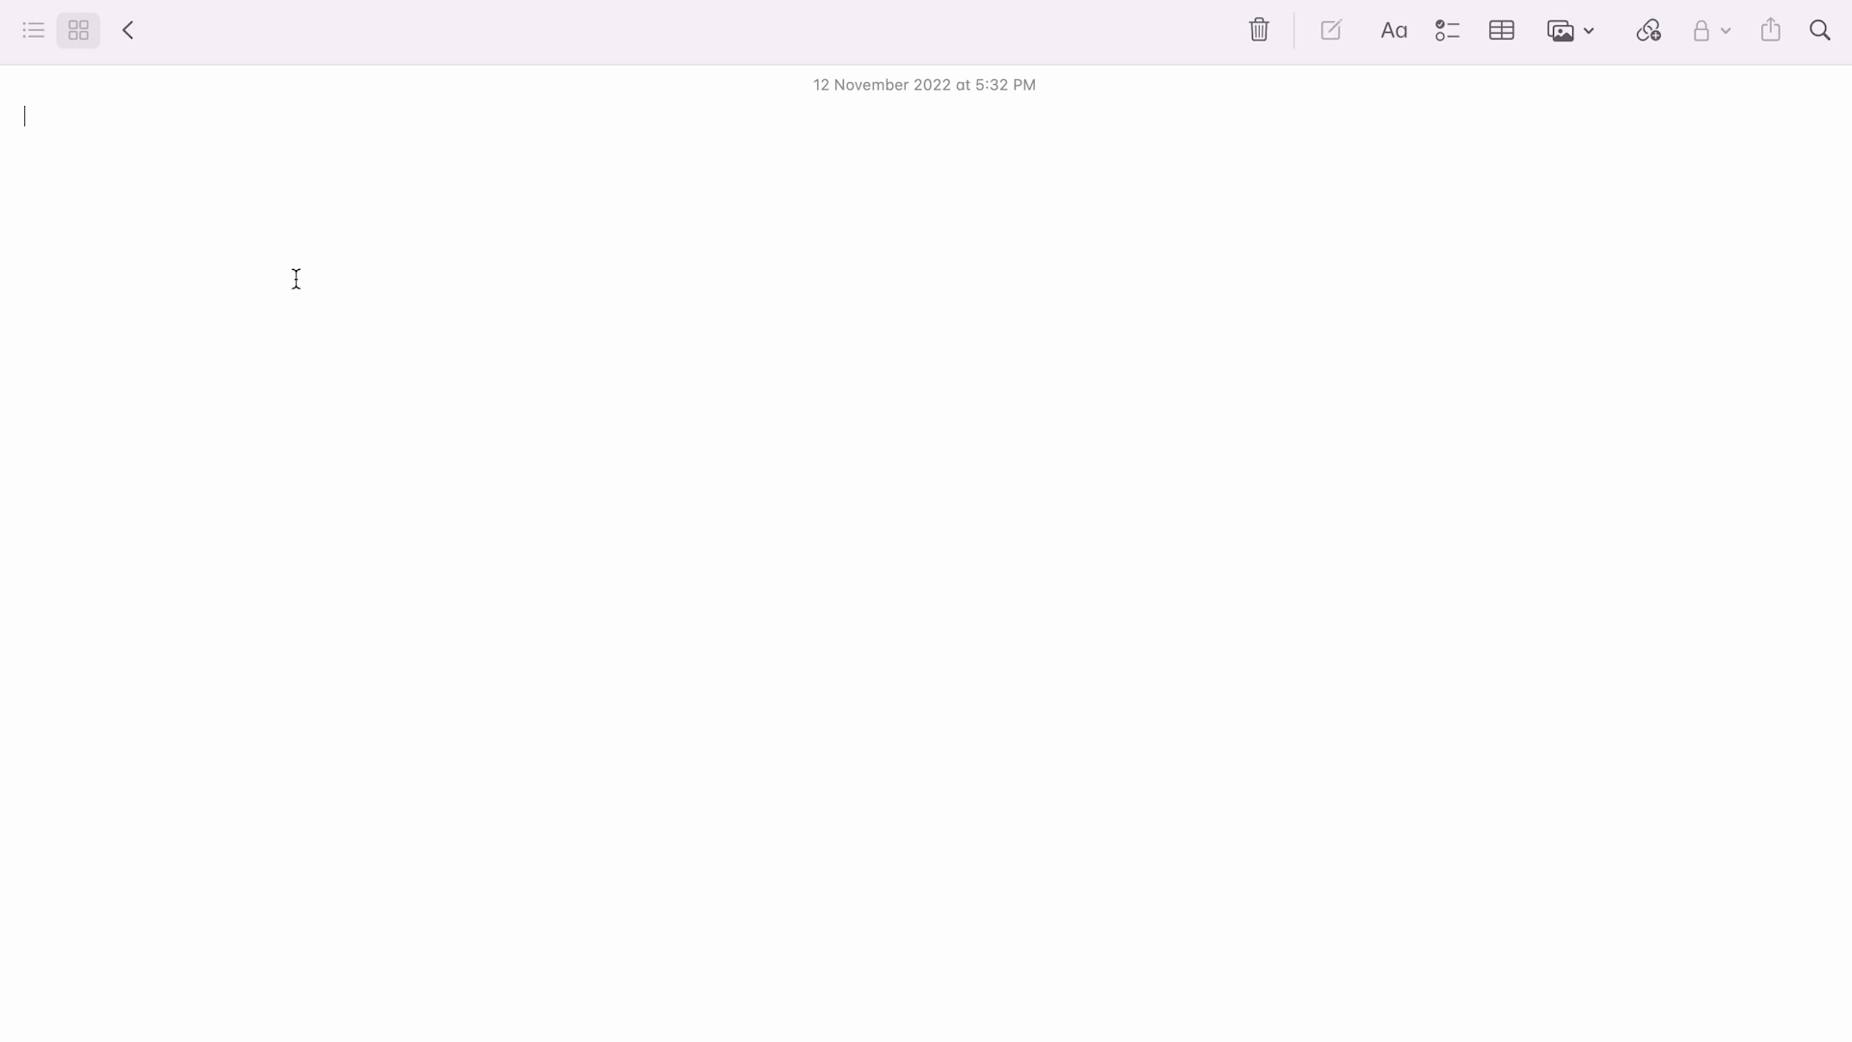
key("super+v")
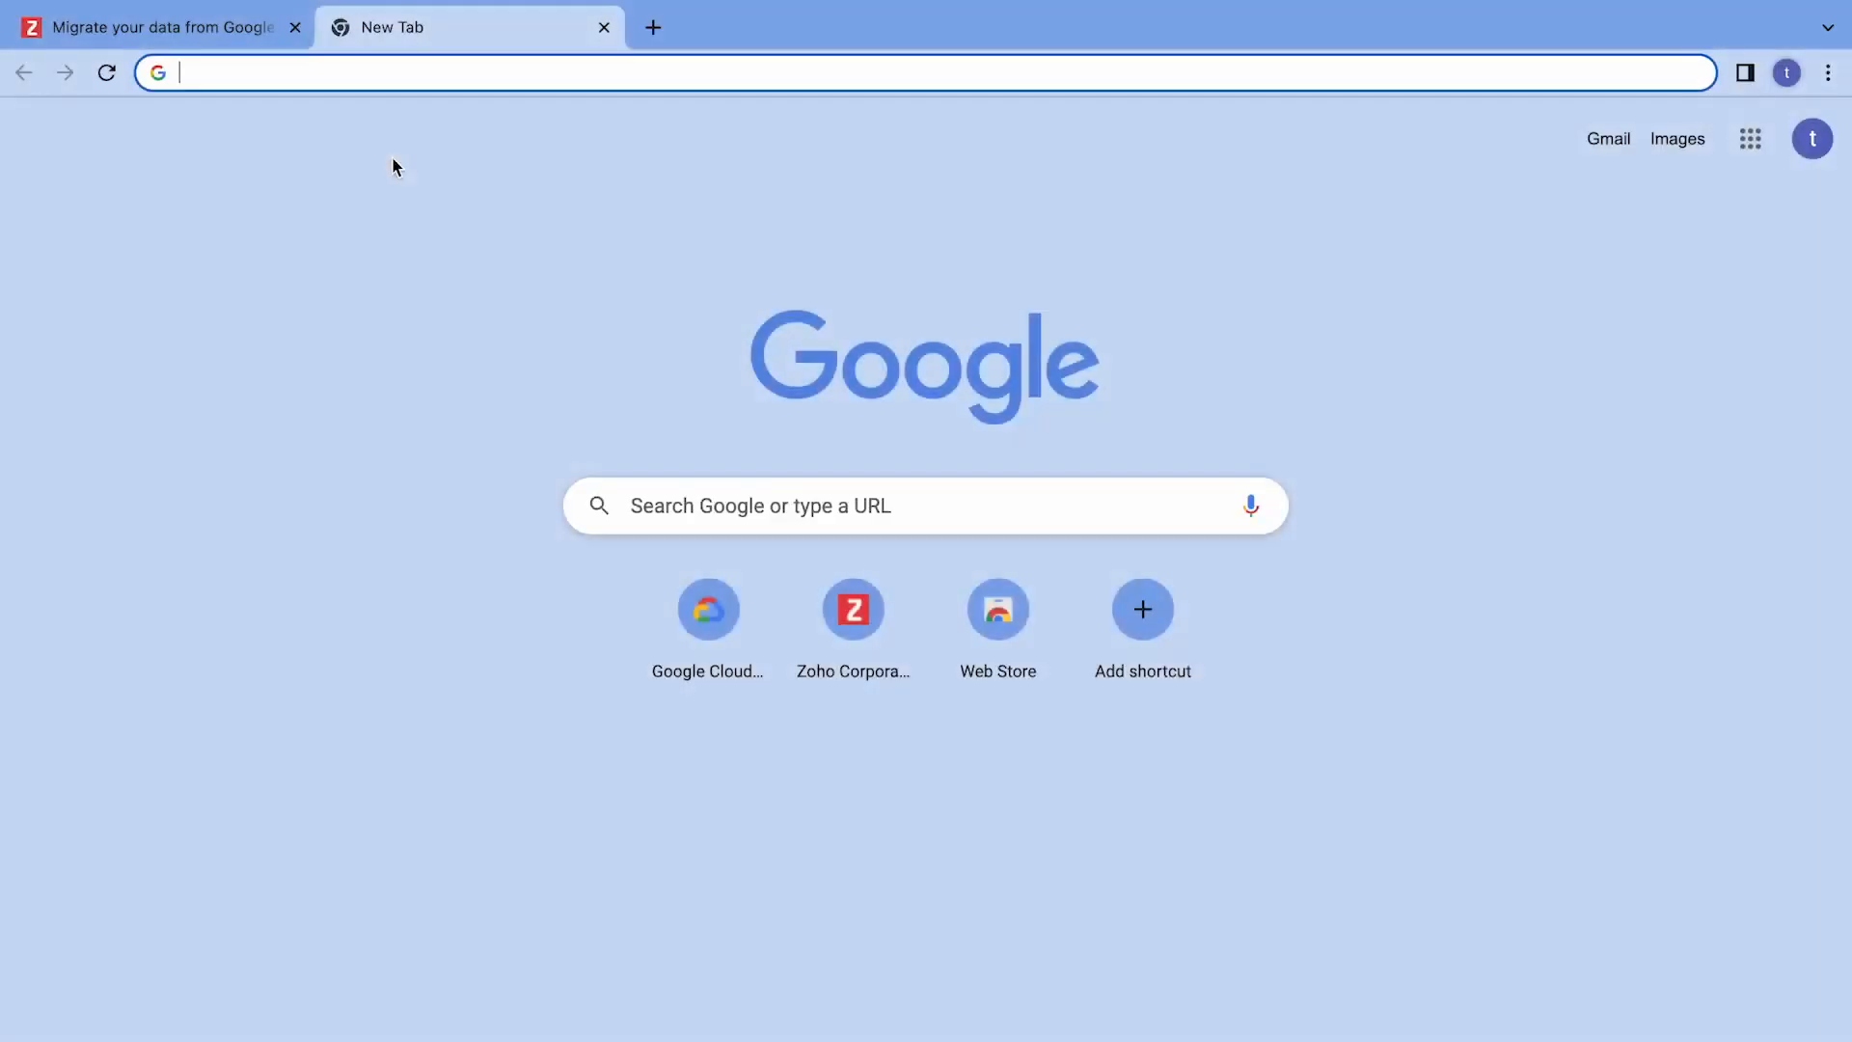
Switch to the browser and open the Google Admin console at admin.google.com.
type("admin.google.")
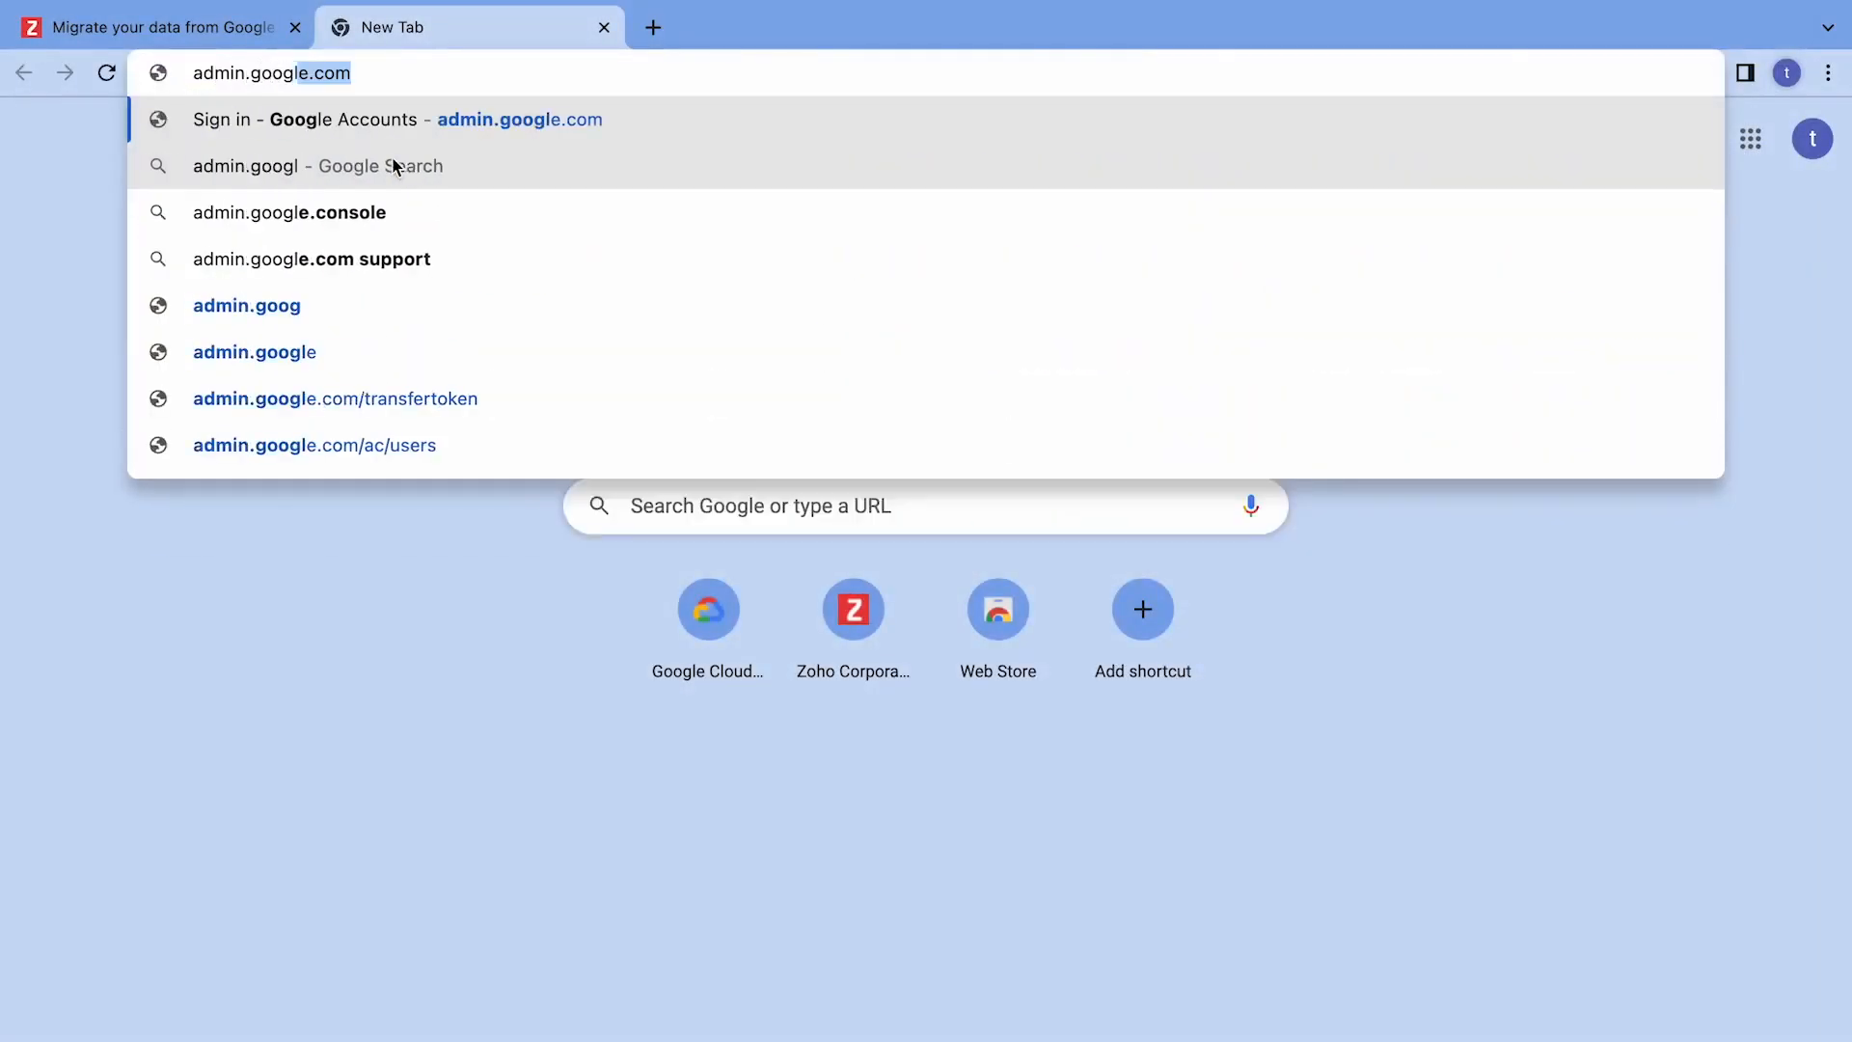
type("com")
key("Return")
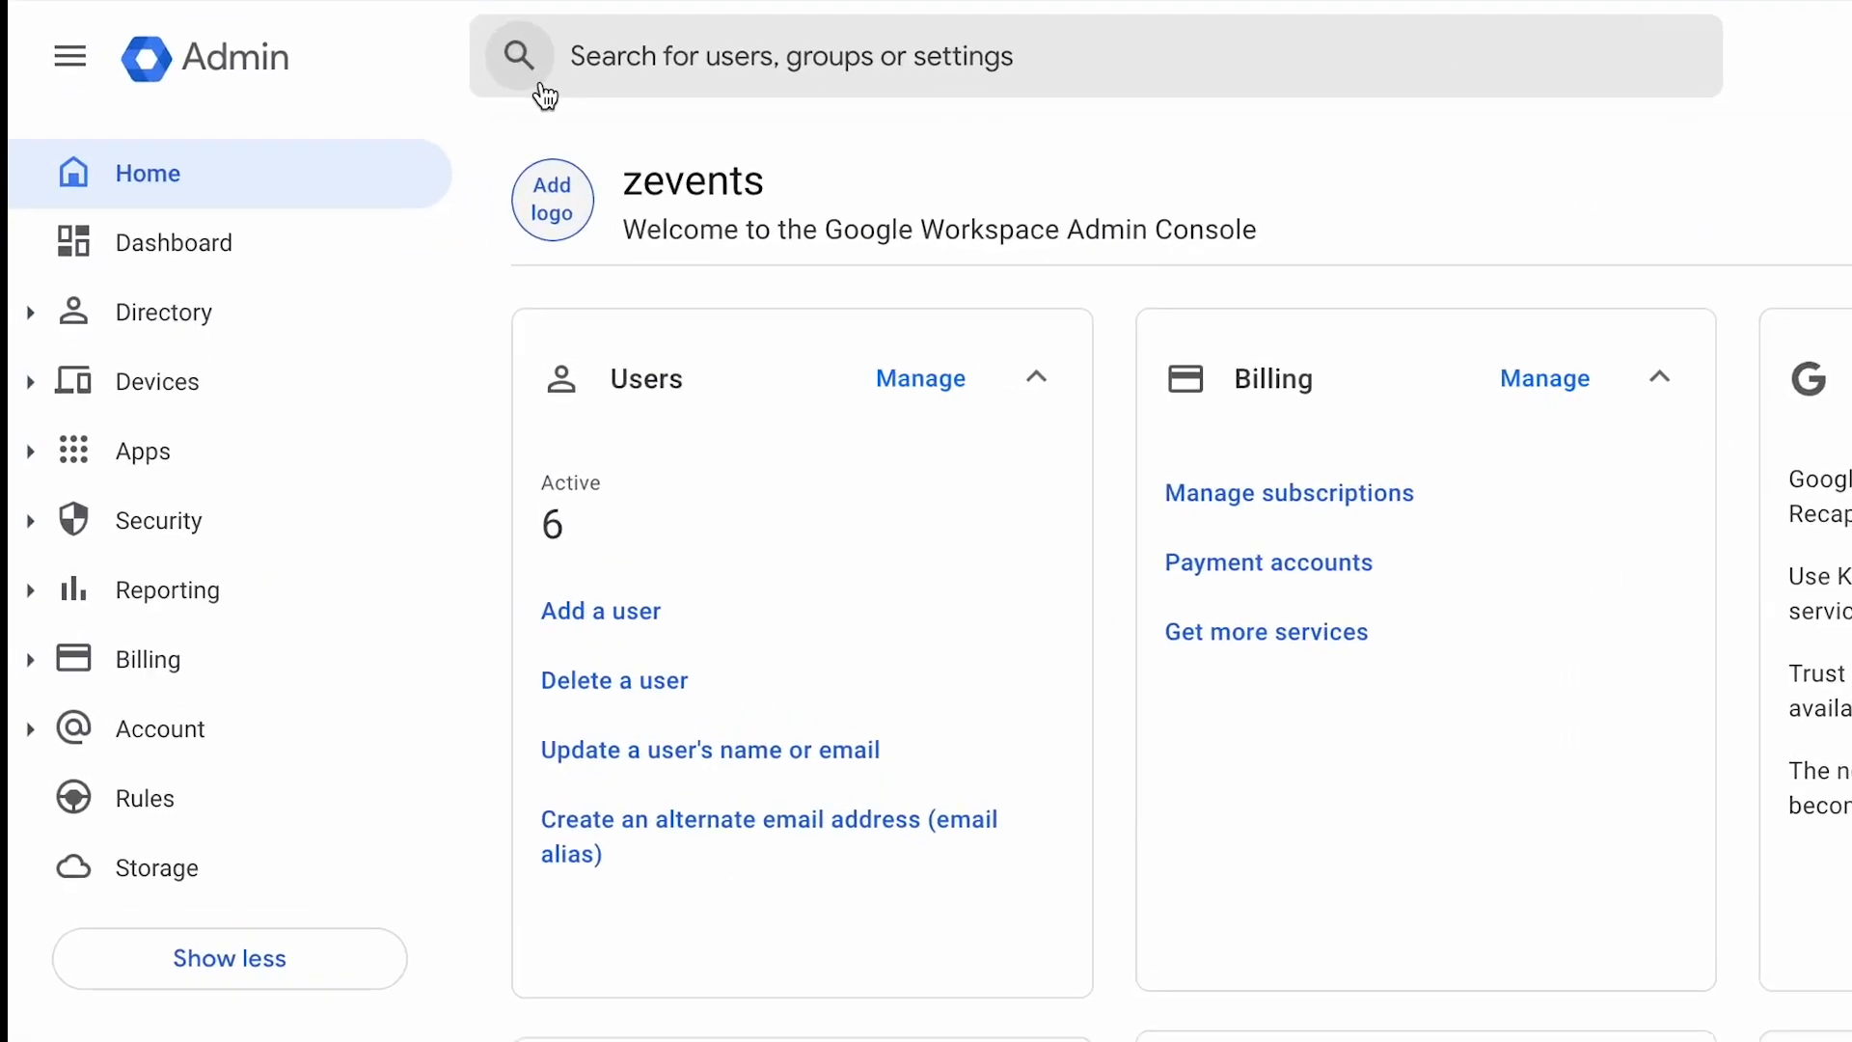
Open the domain-wide delegation management page from the API controls under Security's access and data control settings.
left_click(290, 536)
left_click(330, 810)
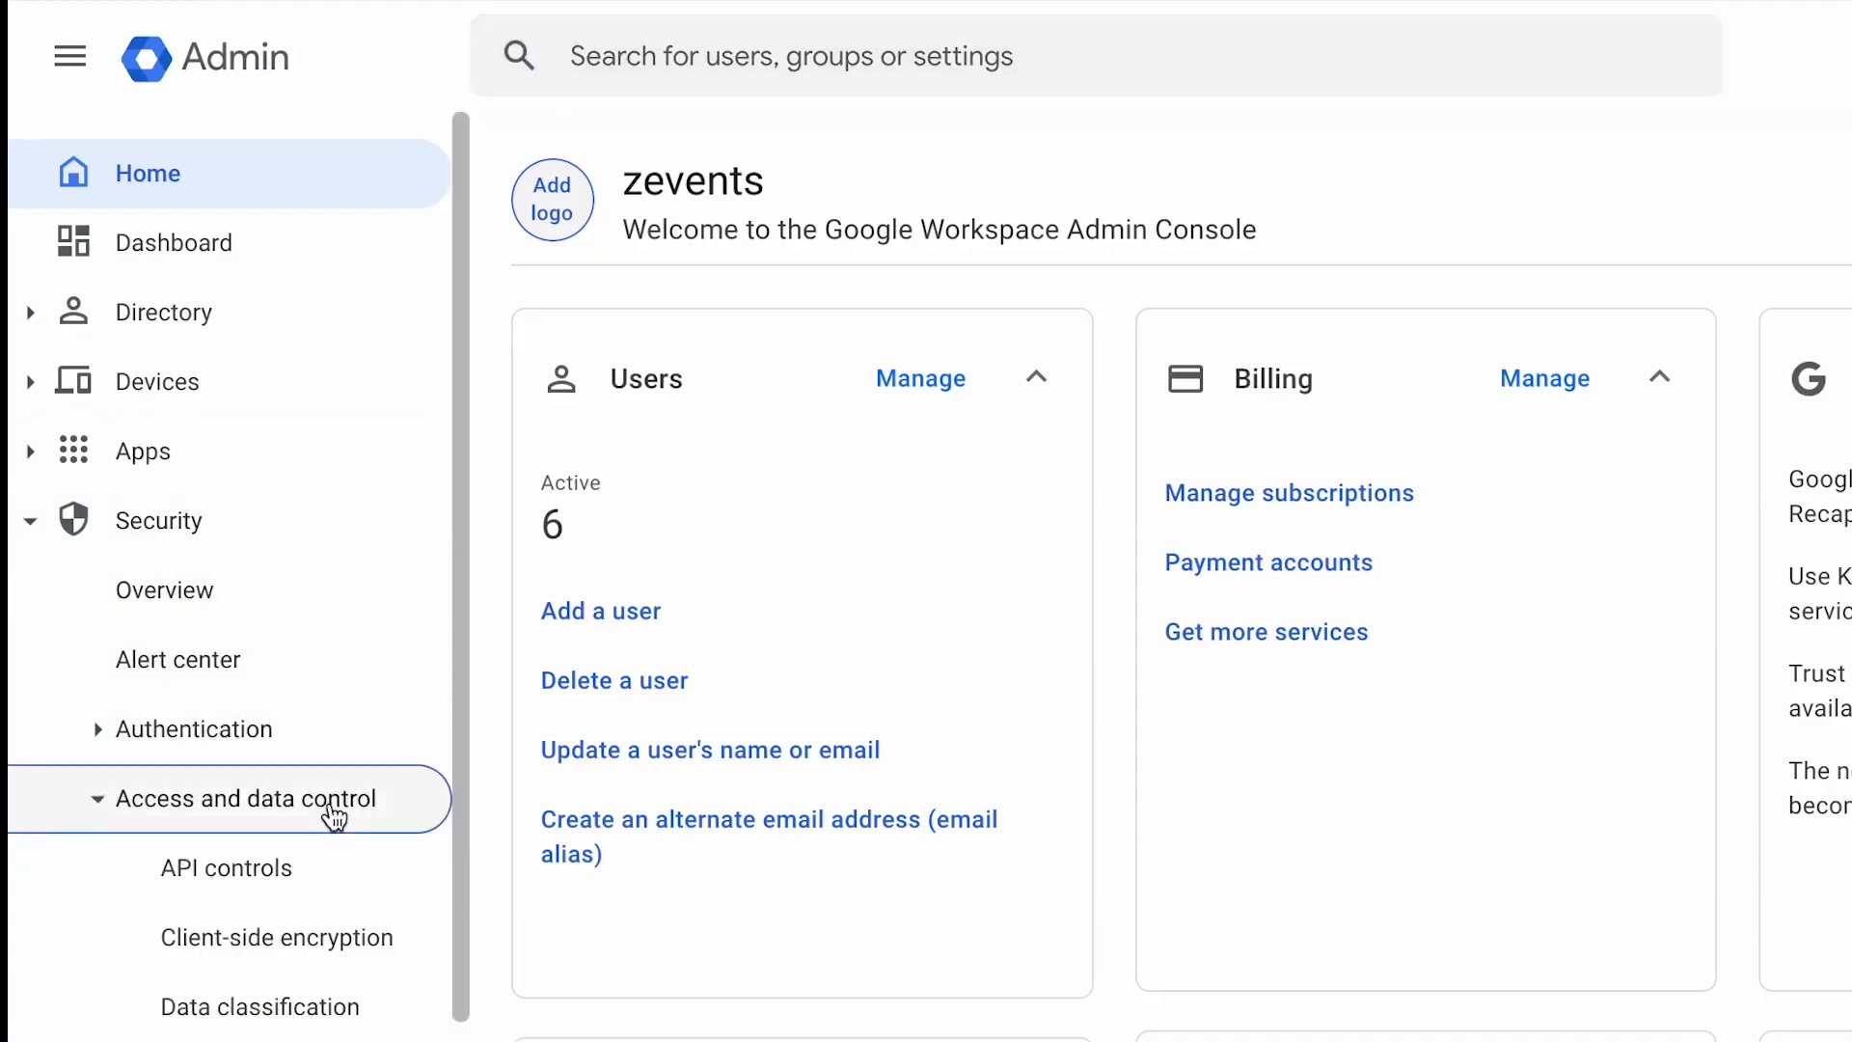
left_click(336, 885)
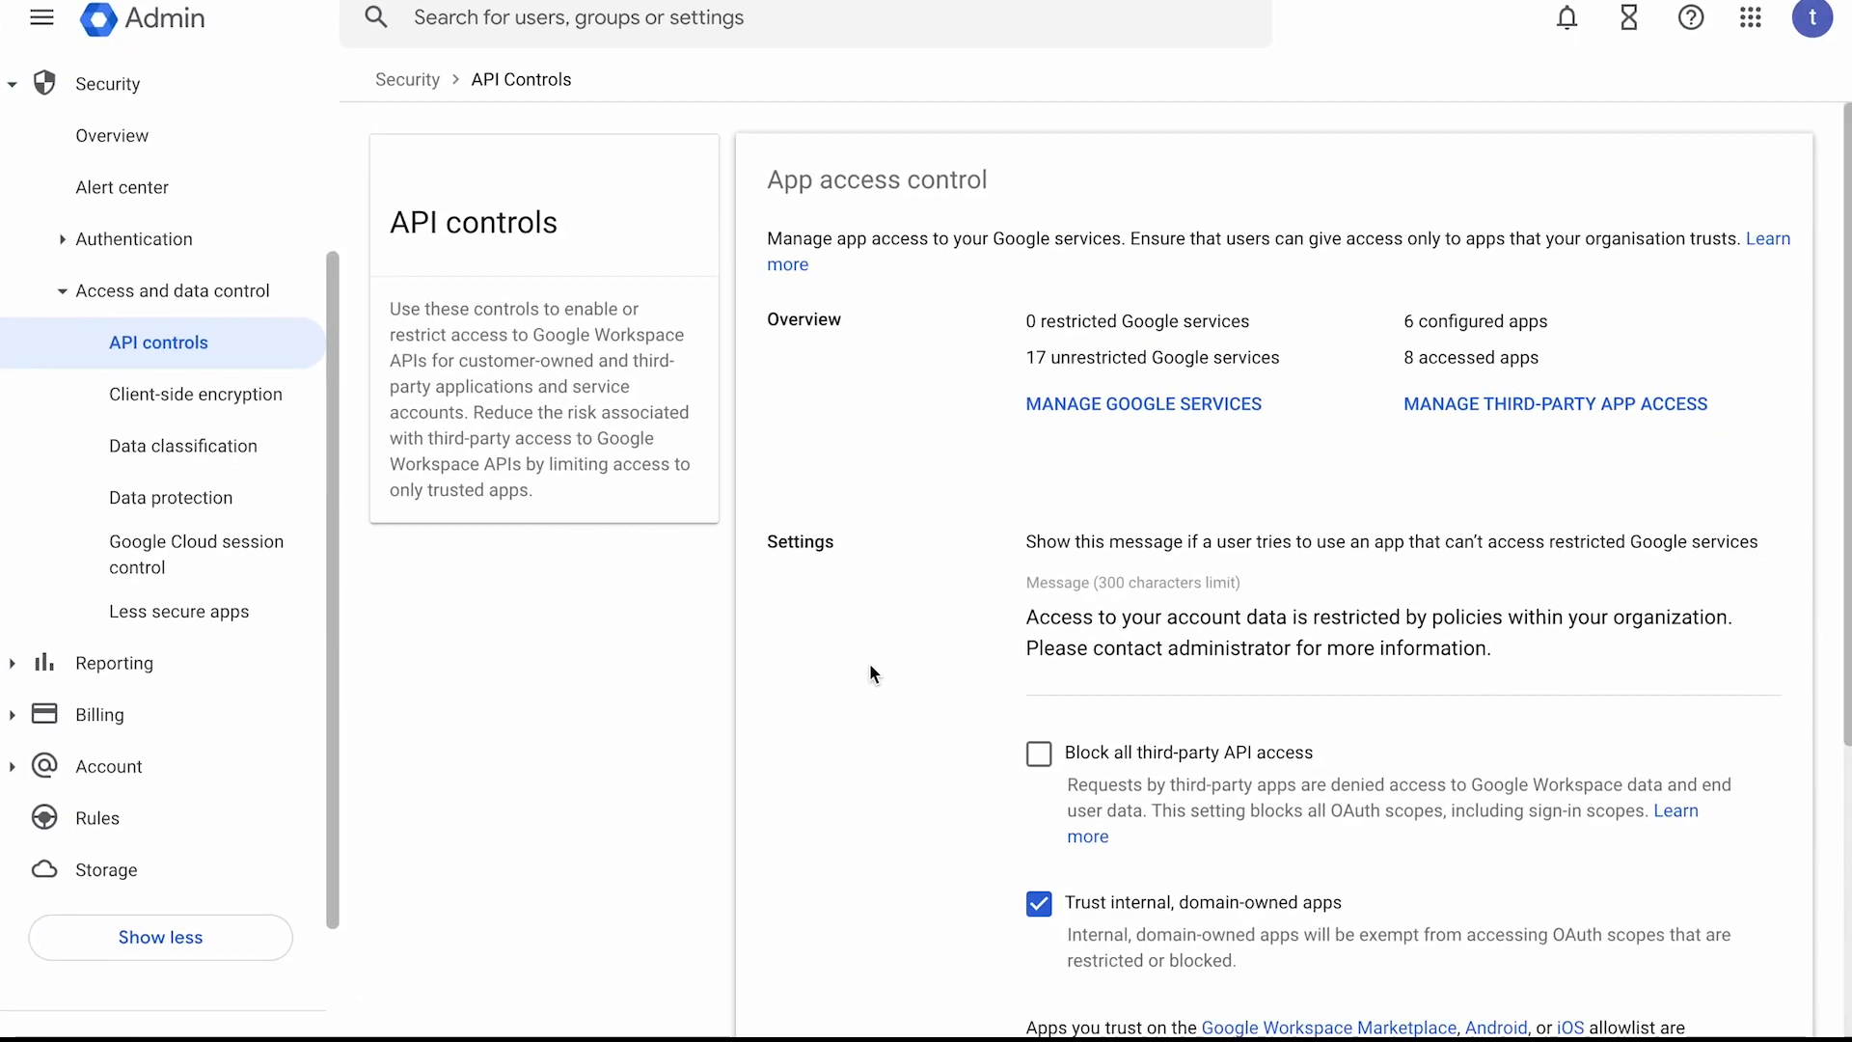
scroll(871, 663, "down", 5)
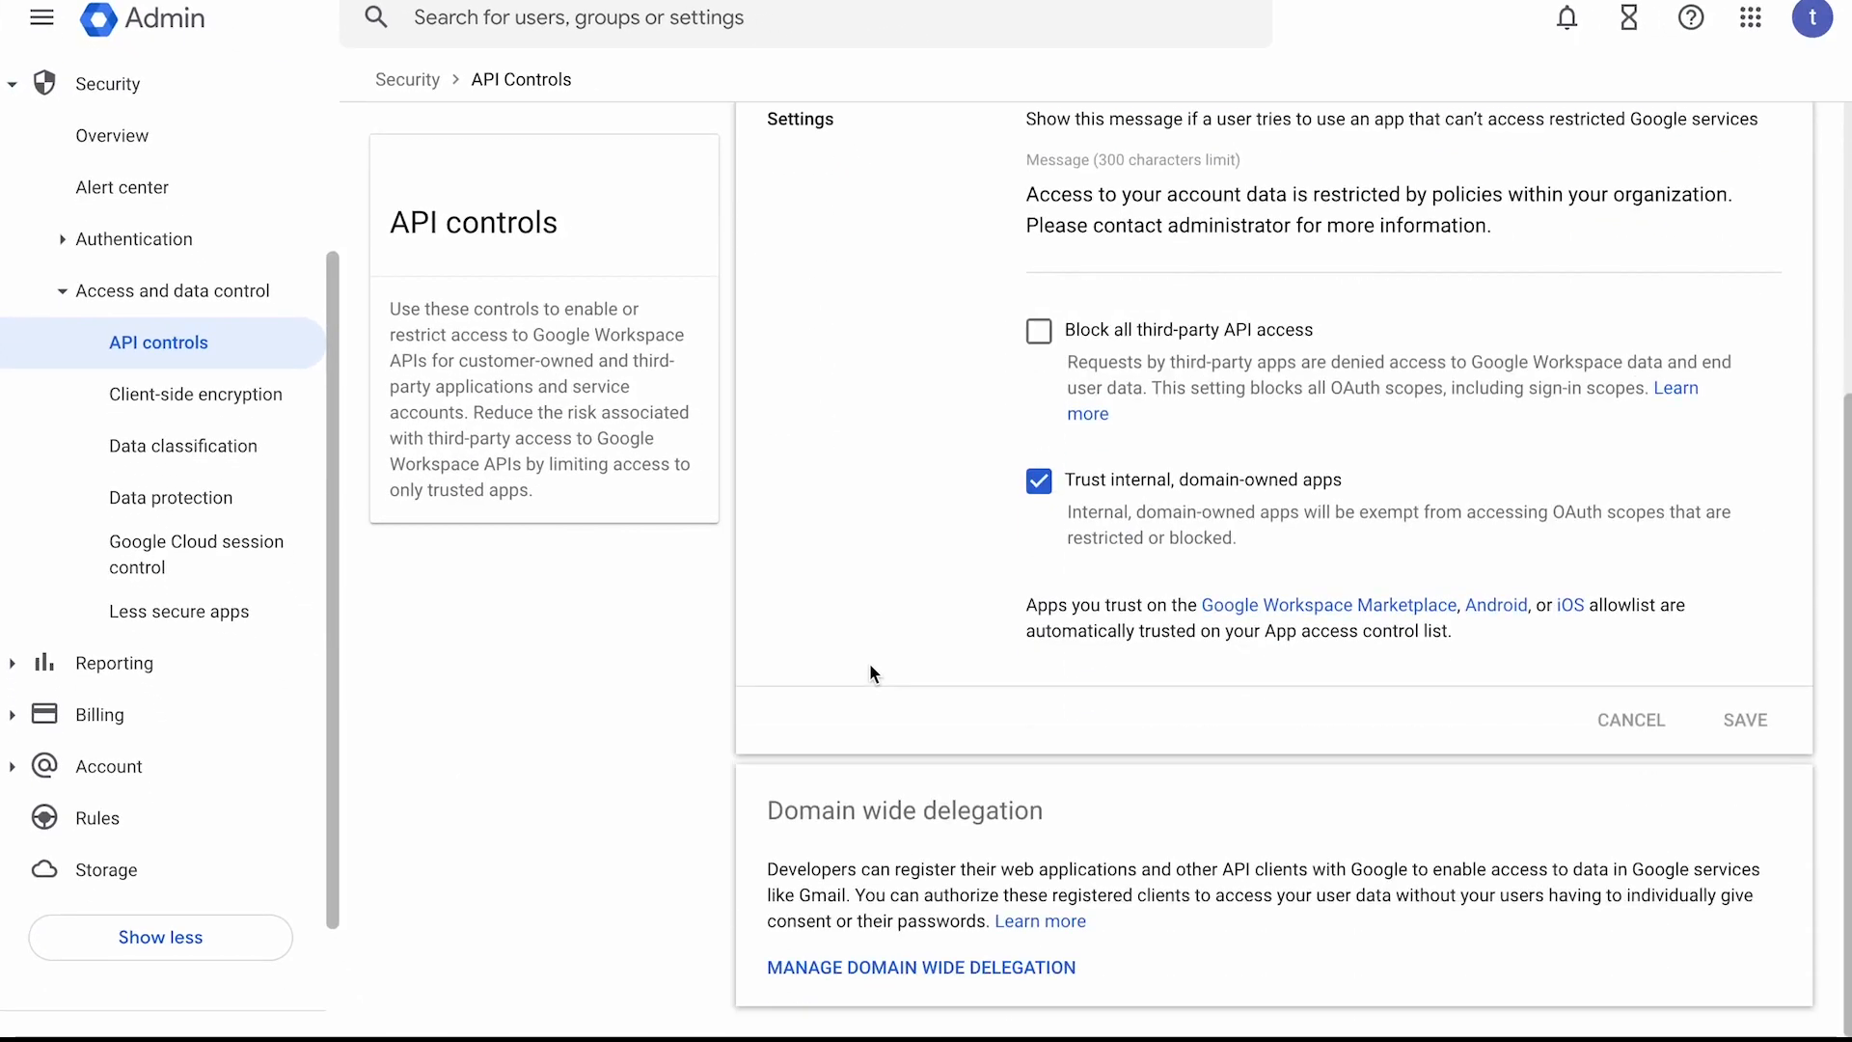
left_click(964, 968)
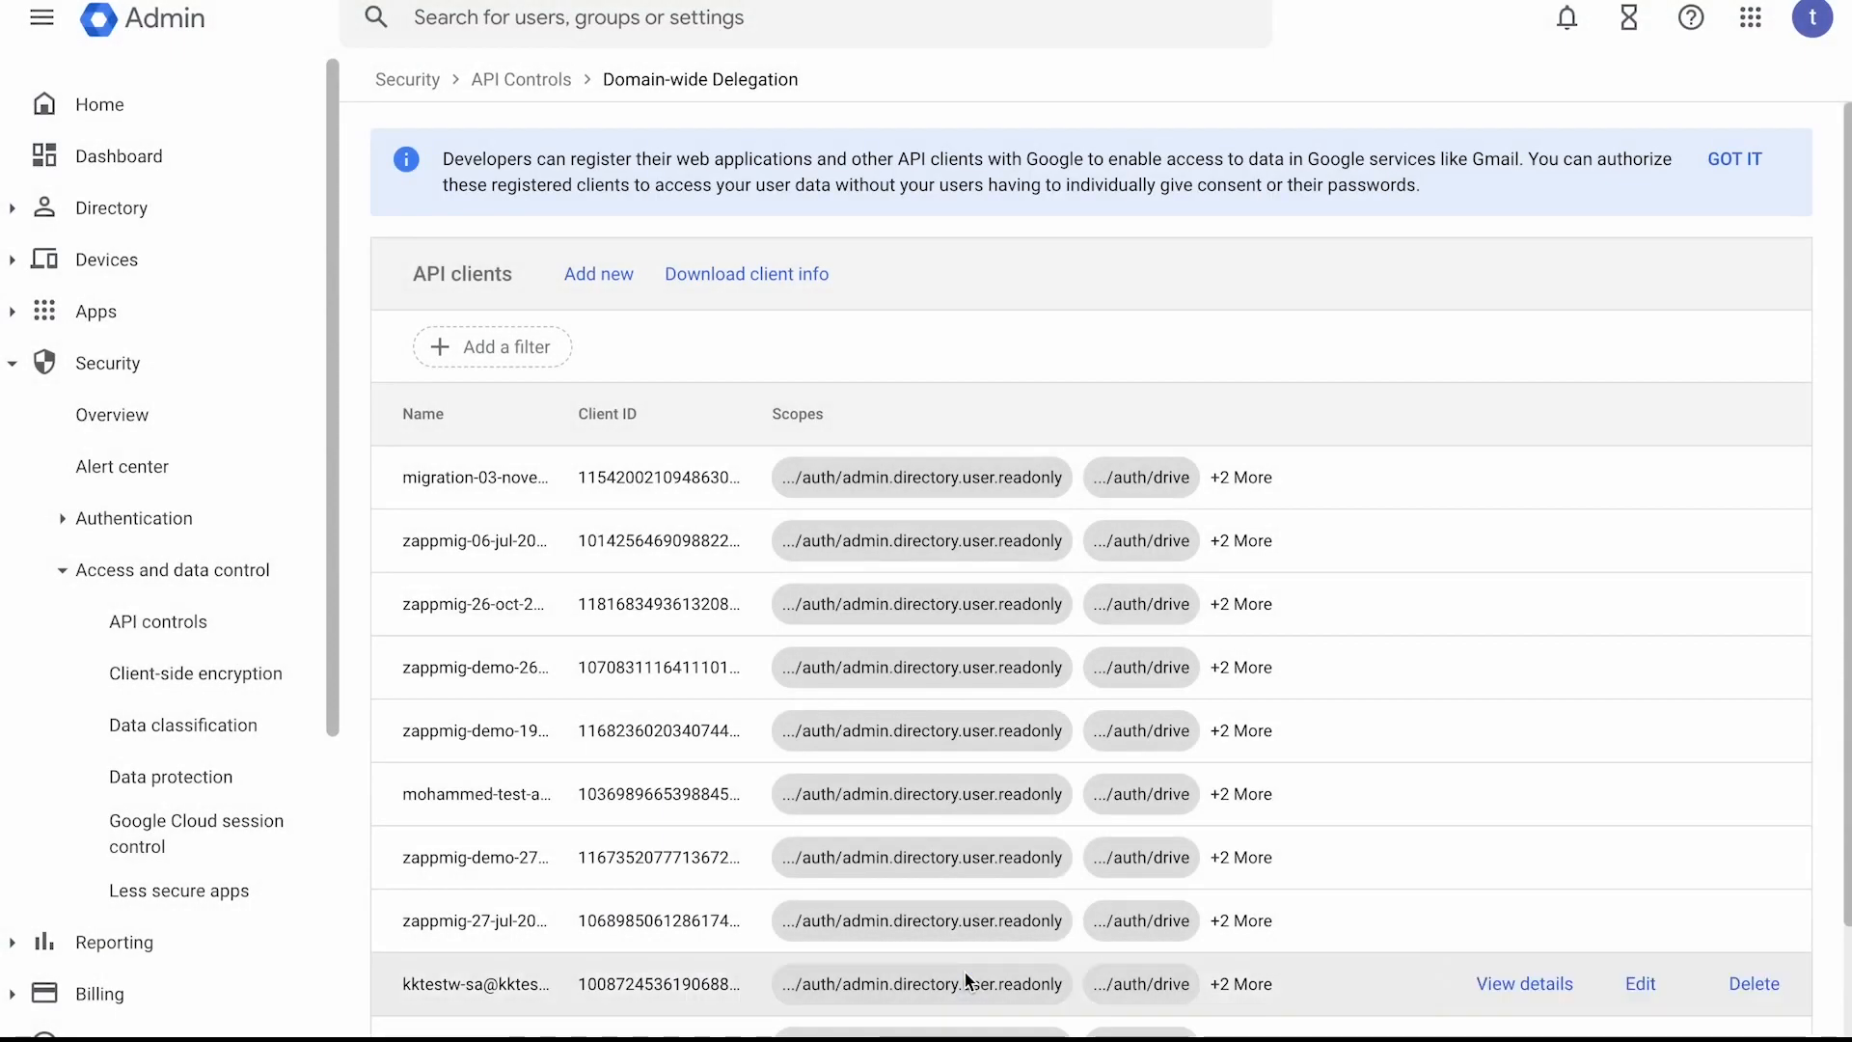
Begin adding a new API client and paste the service account's unique ID as its client ID.
left_click(615, 280)
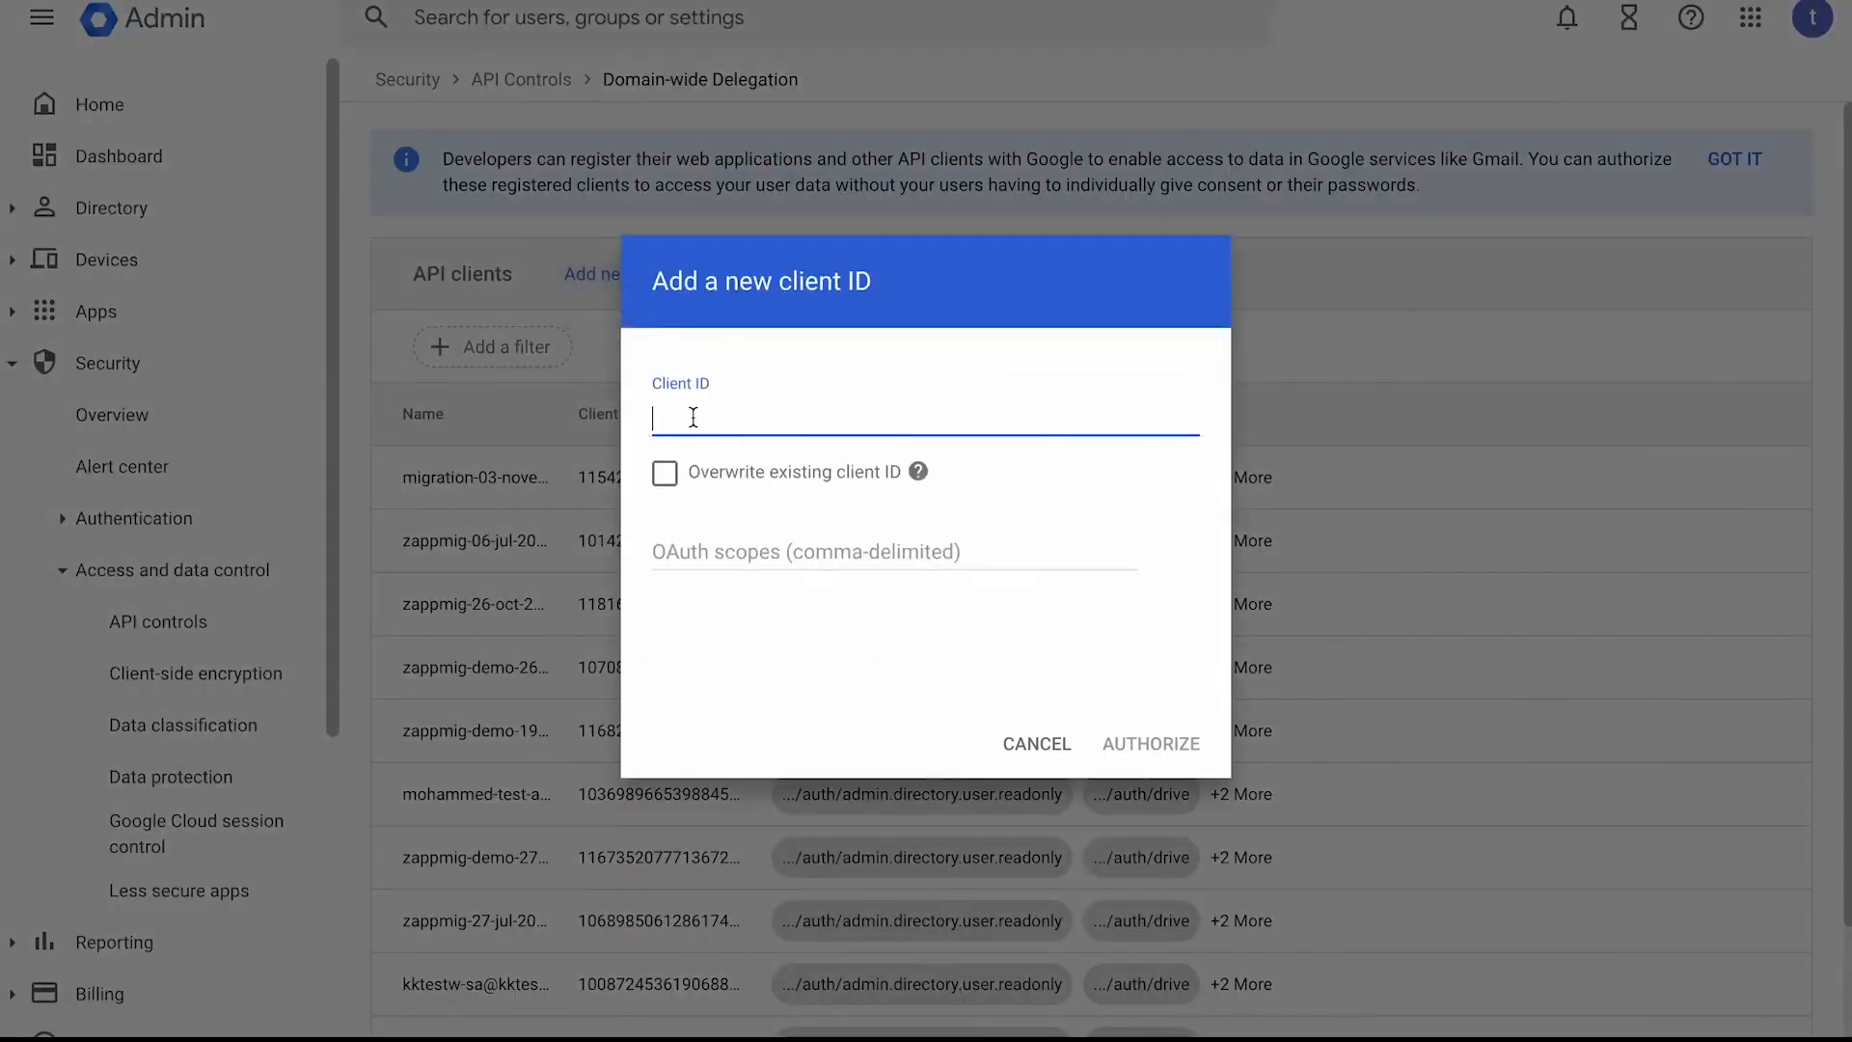
key("ctrl+v")
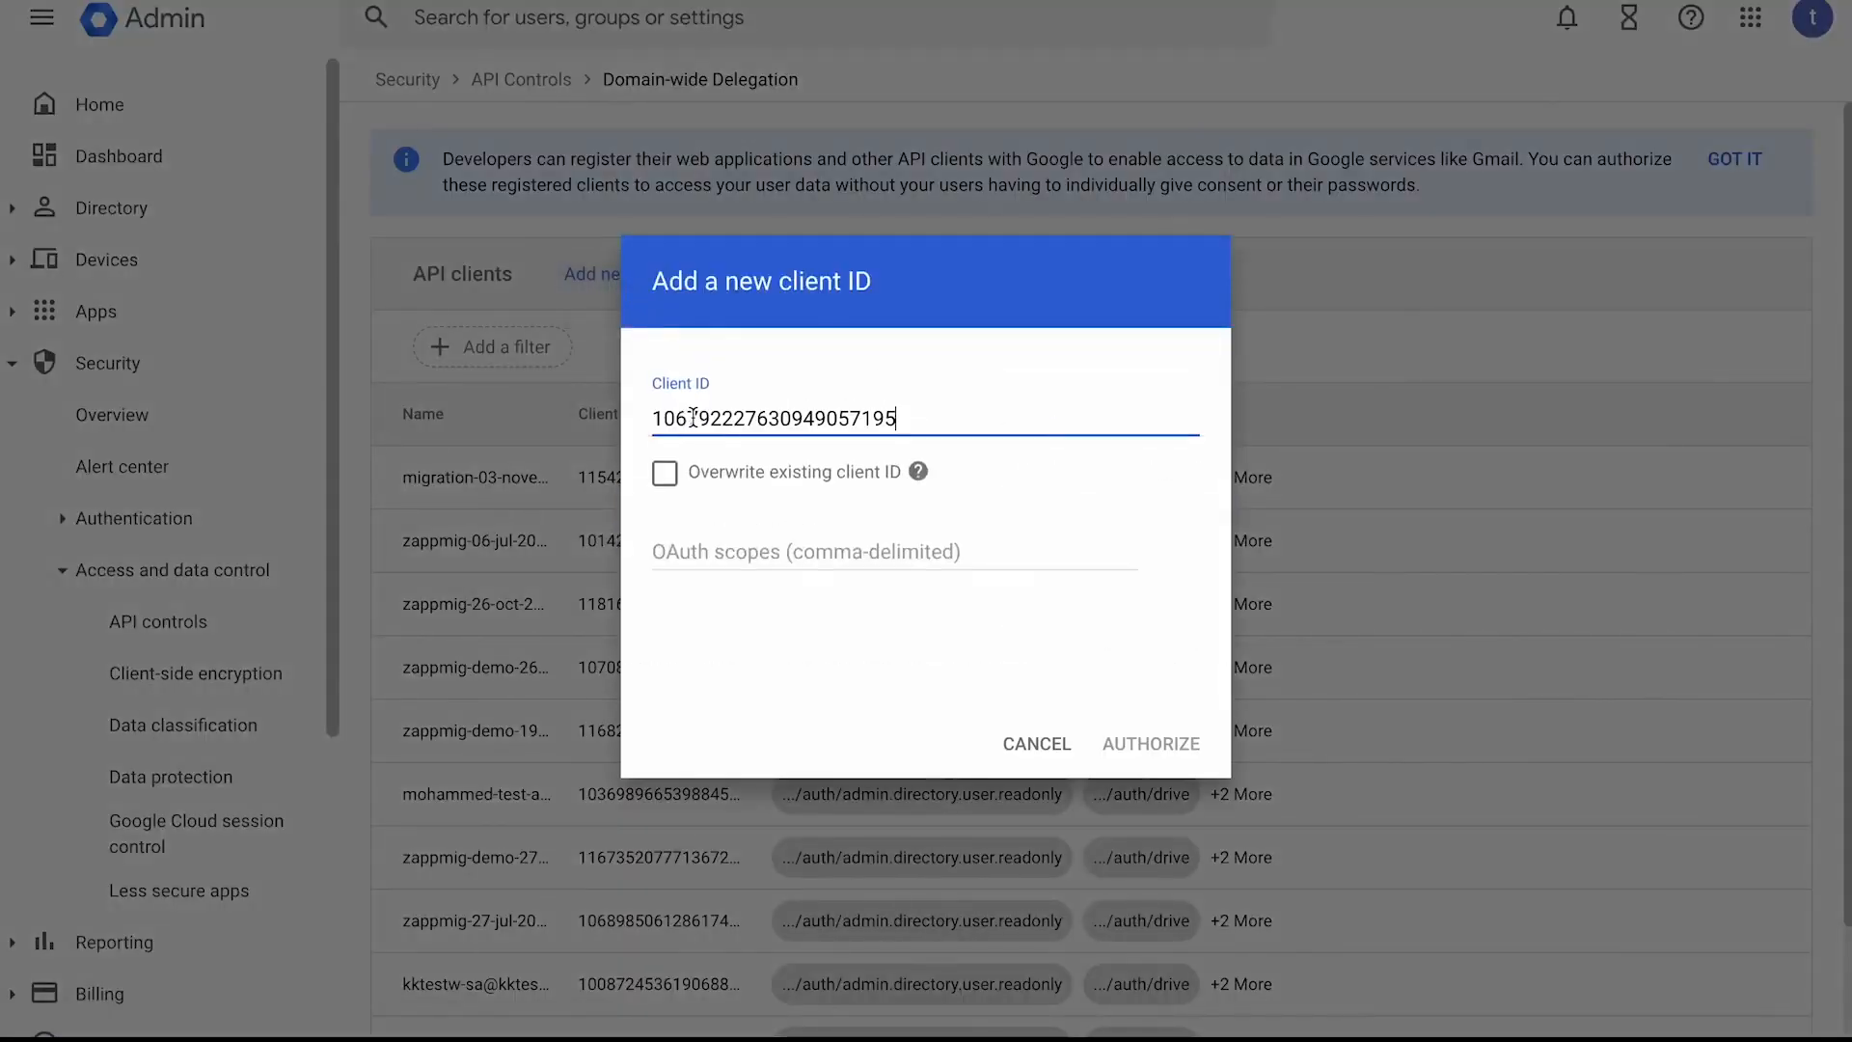
Paste the article's admin.directory.user.readonly, drive, spreadsheets and userinfo.profile URLs as the client's OAuth scopes and authorize it.
left_click(804, 550)
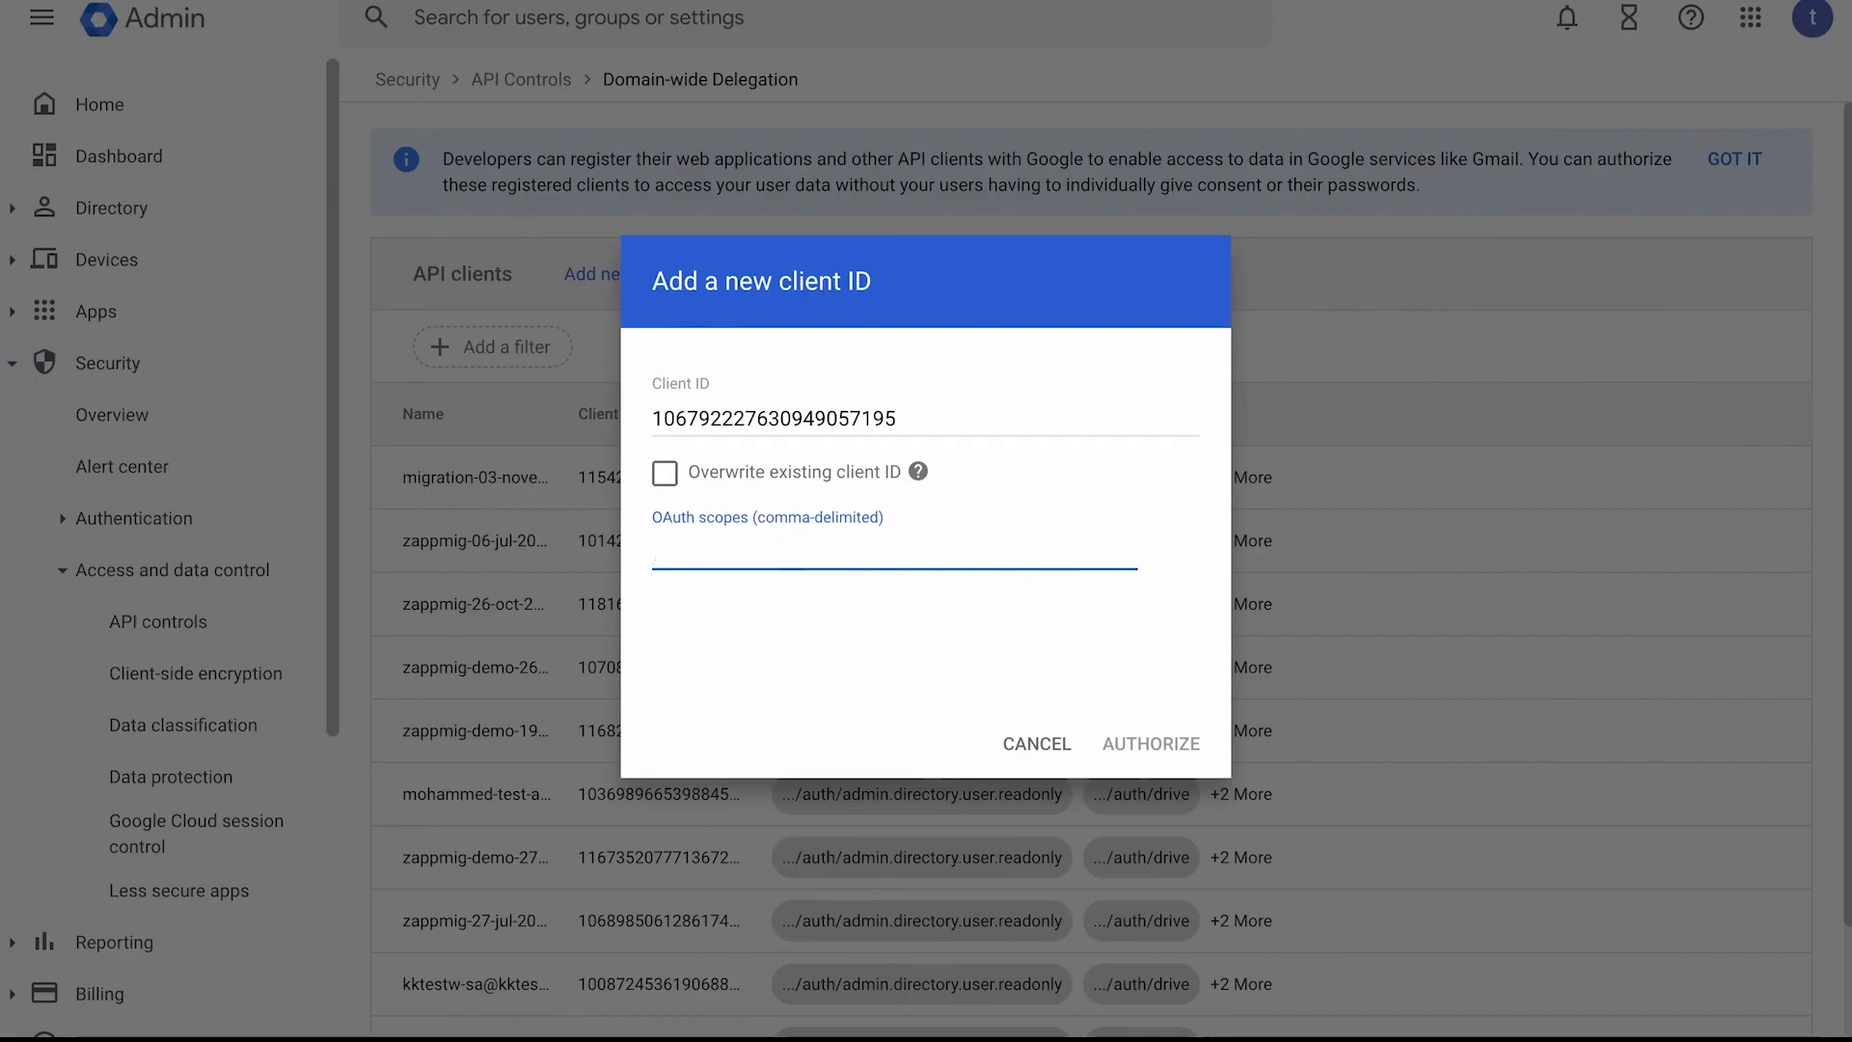
key("ctrl+Tab")
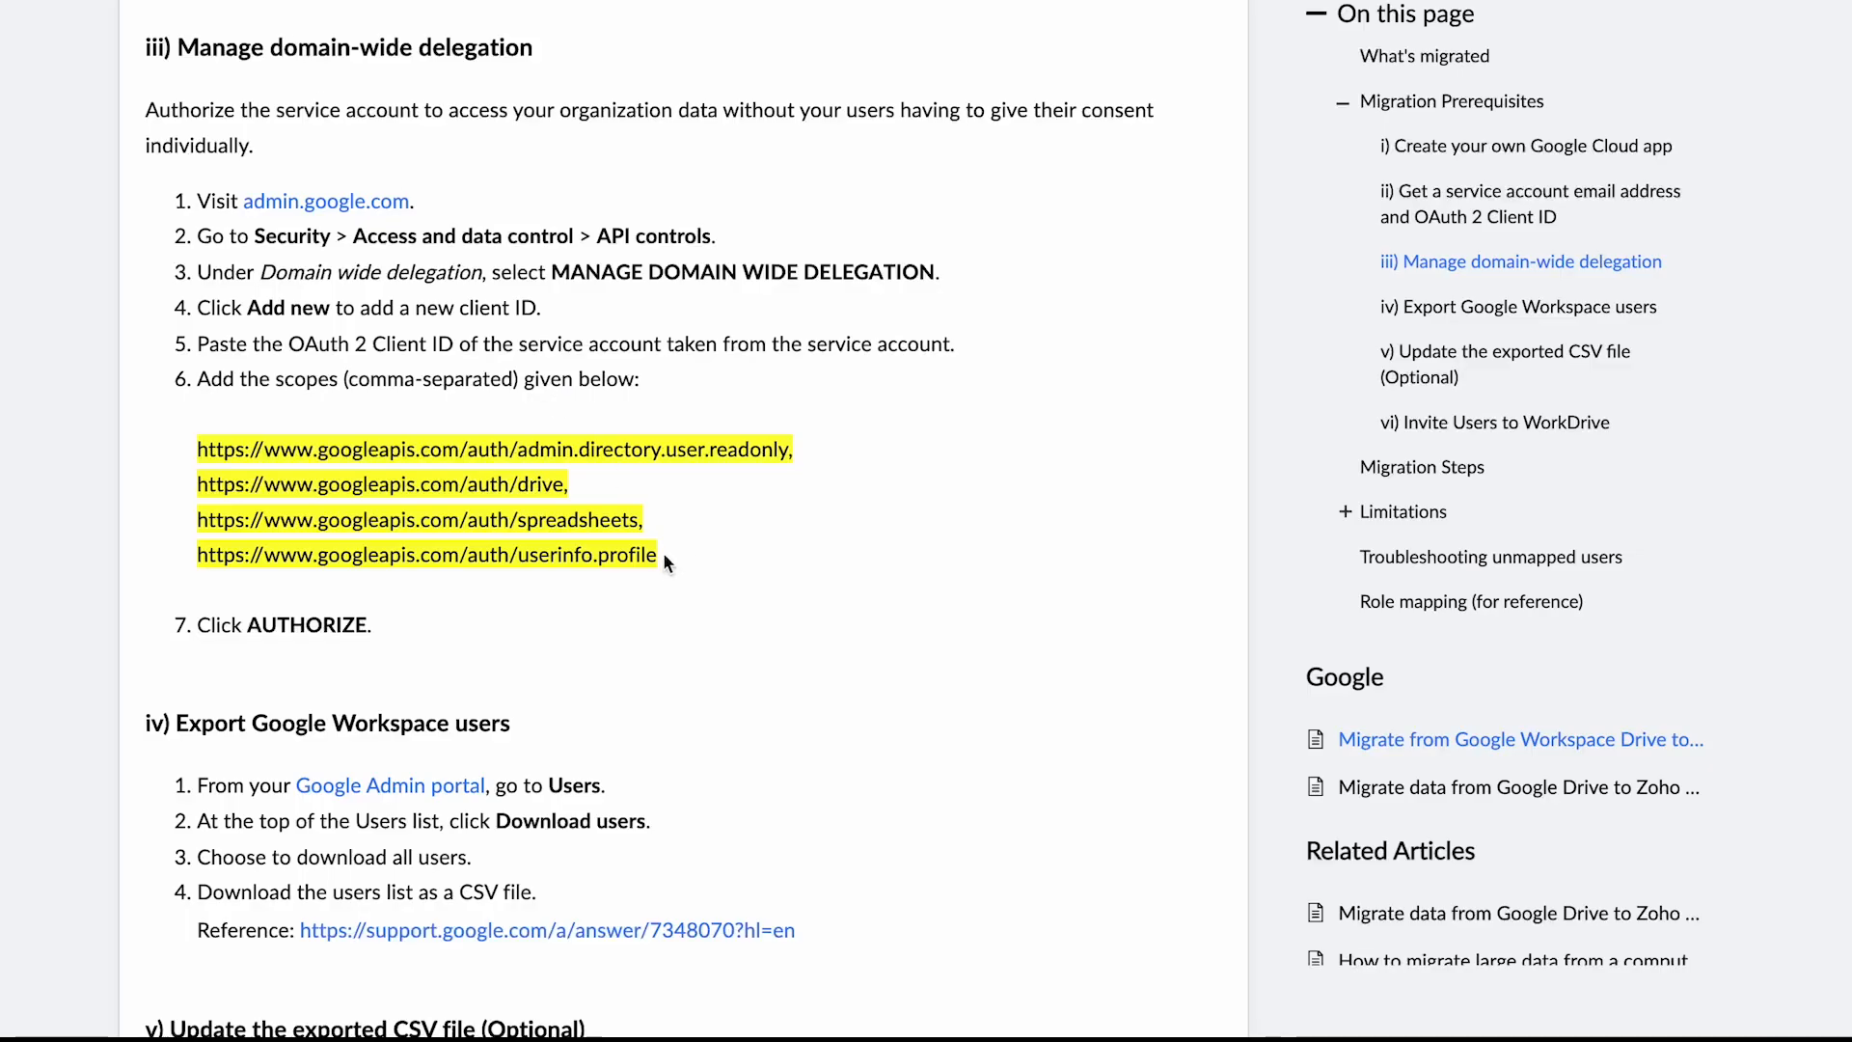
left_click_drag(662, 556, 199, 449)
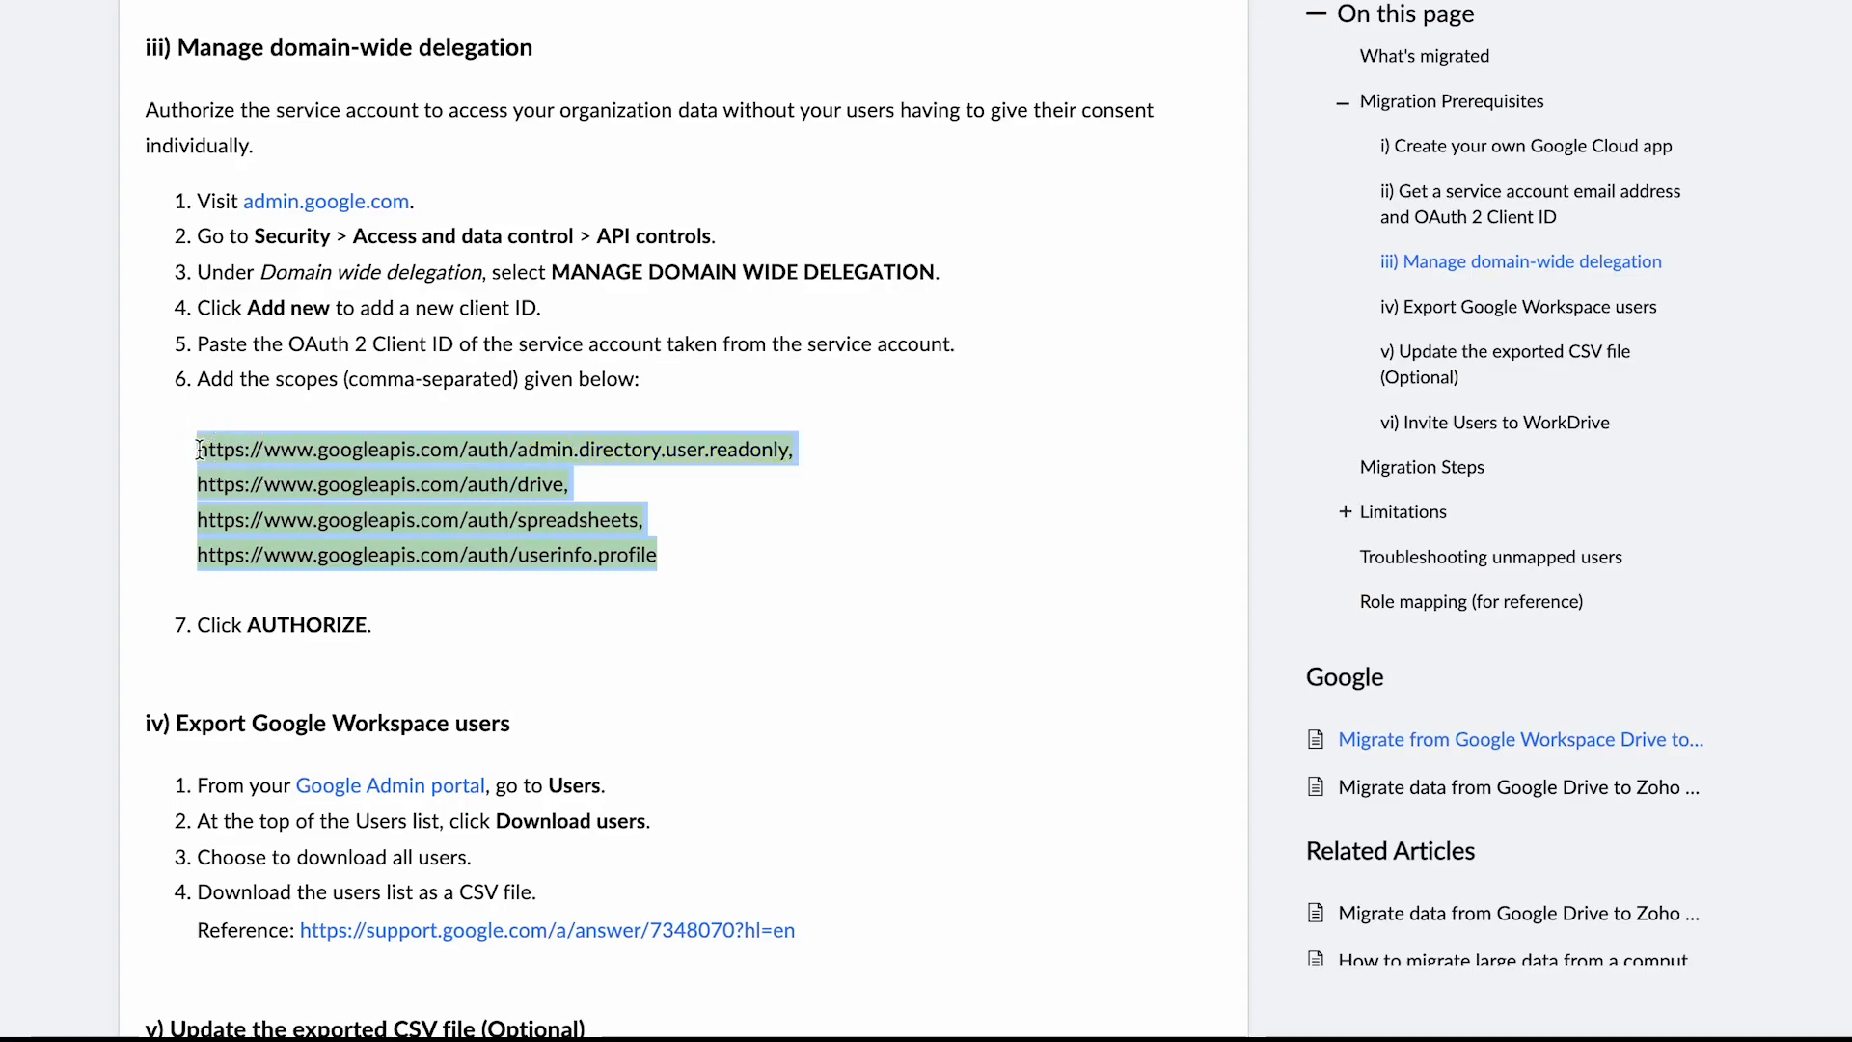
key("ctrl+Tab")
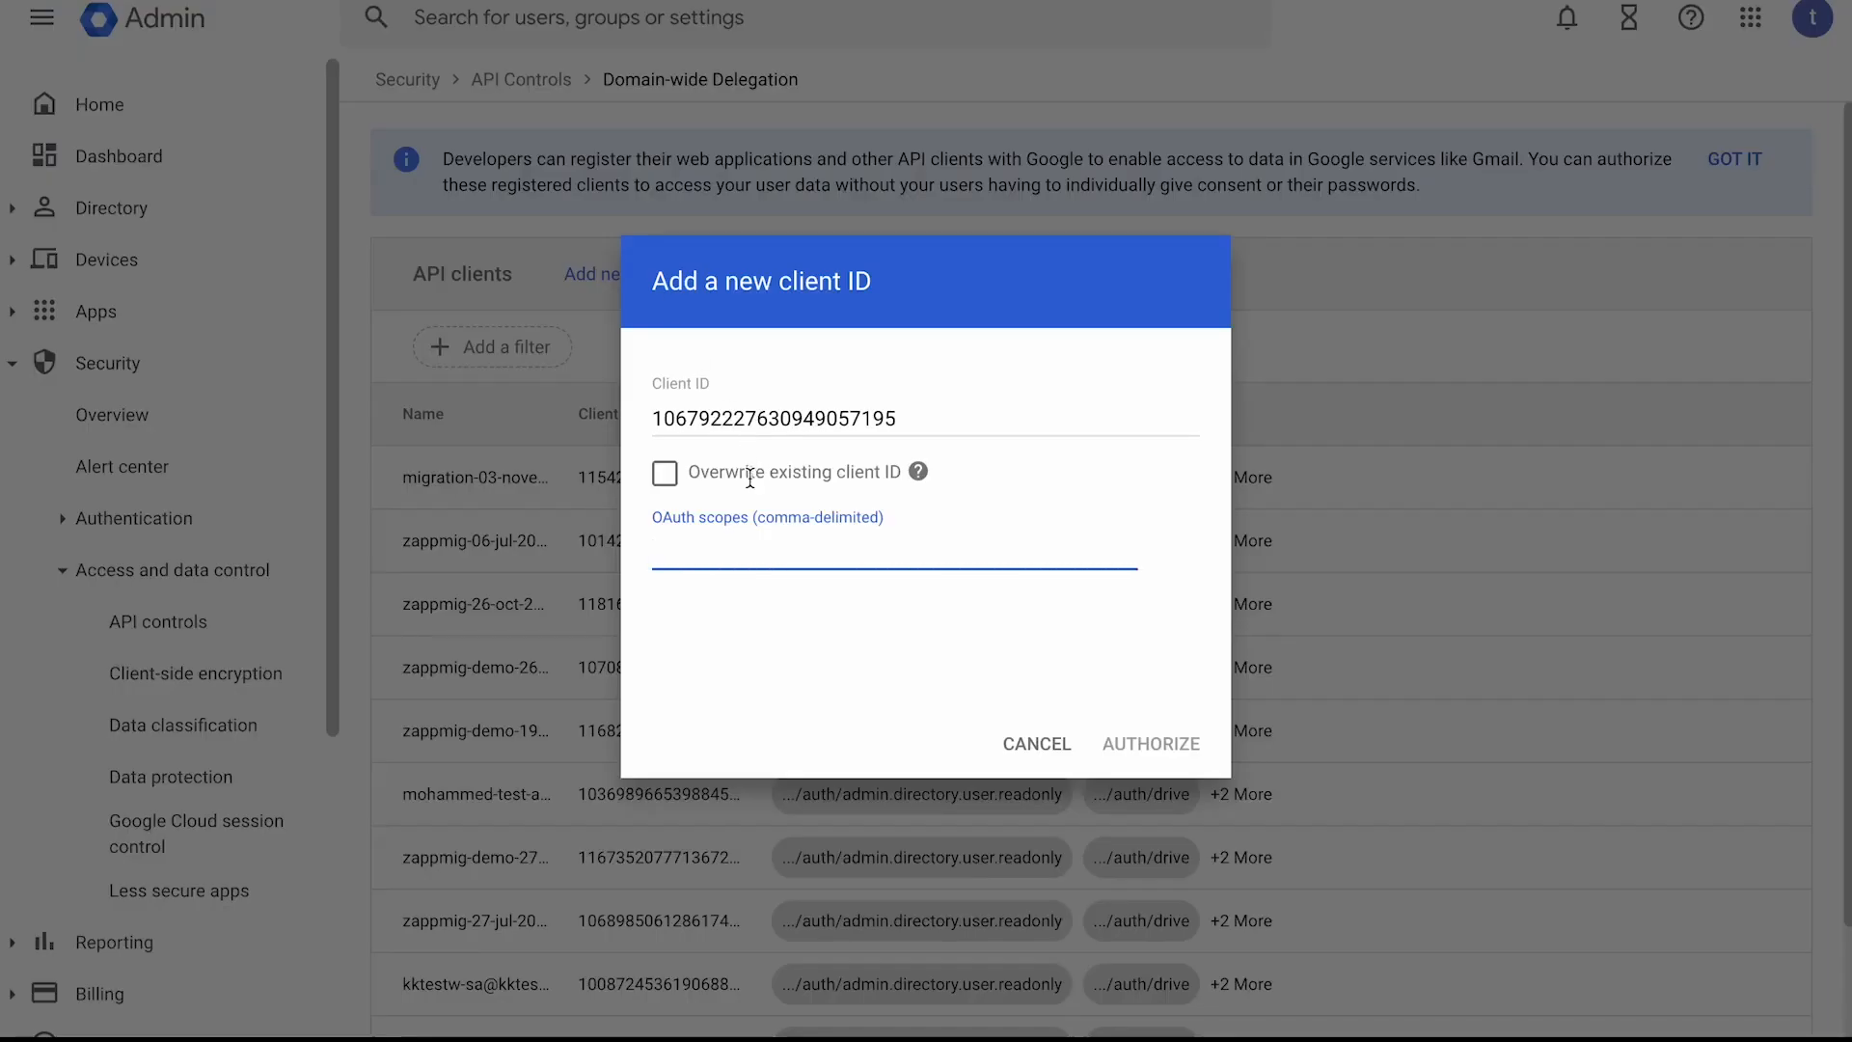
key("ctrl+v")
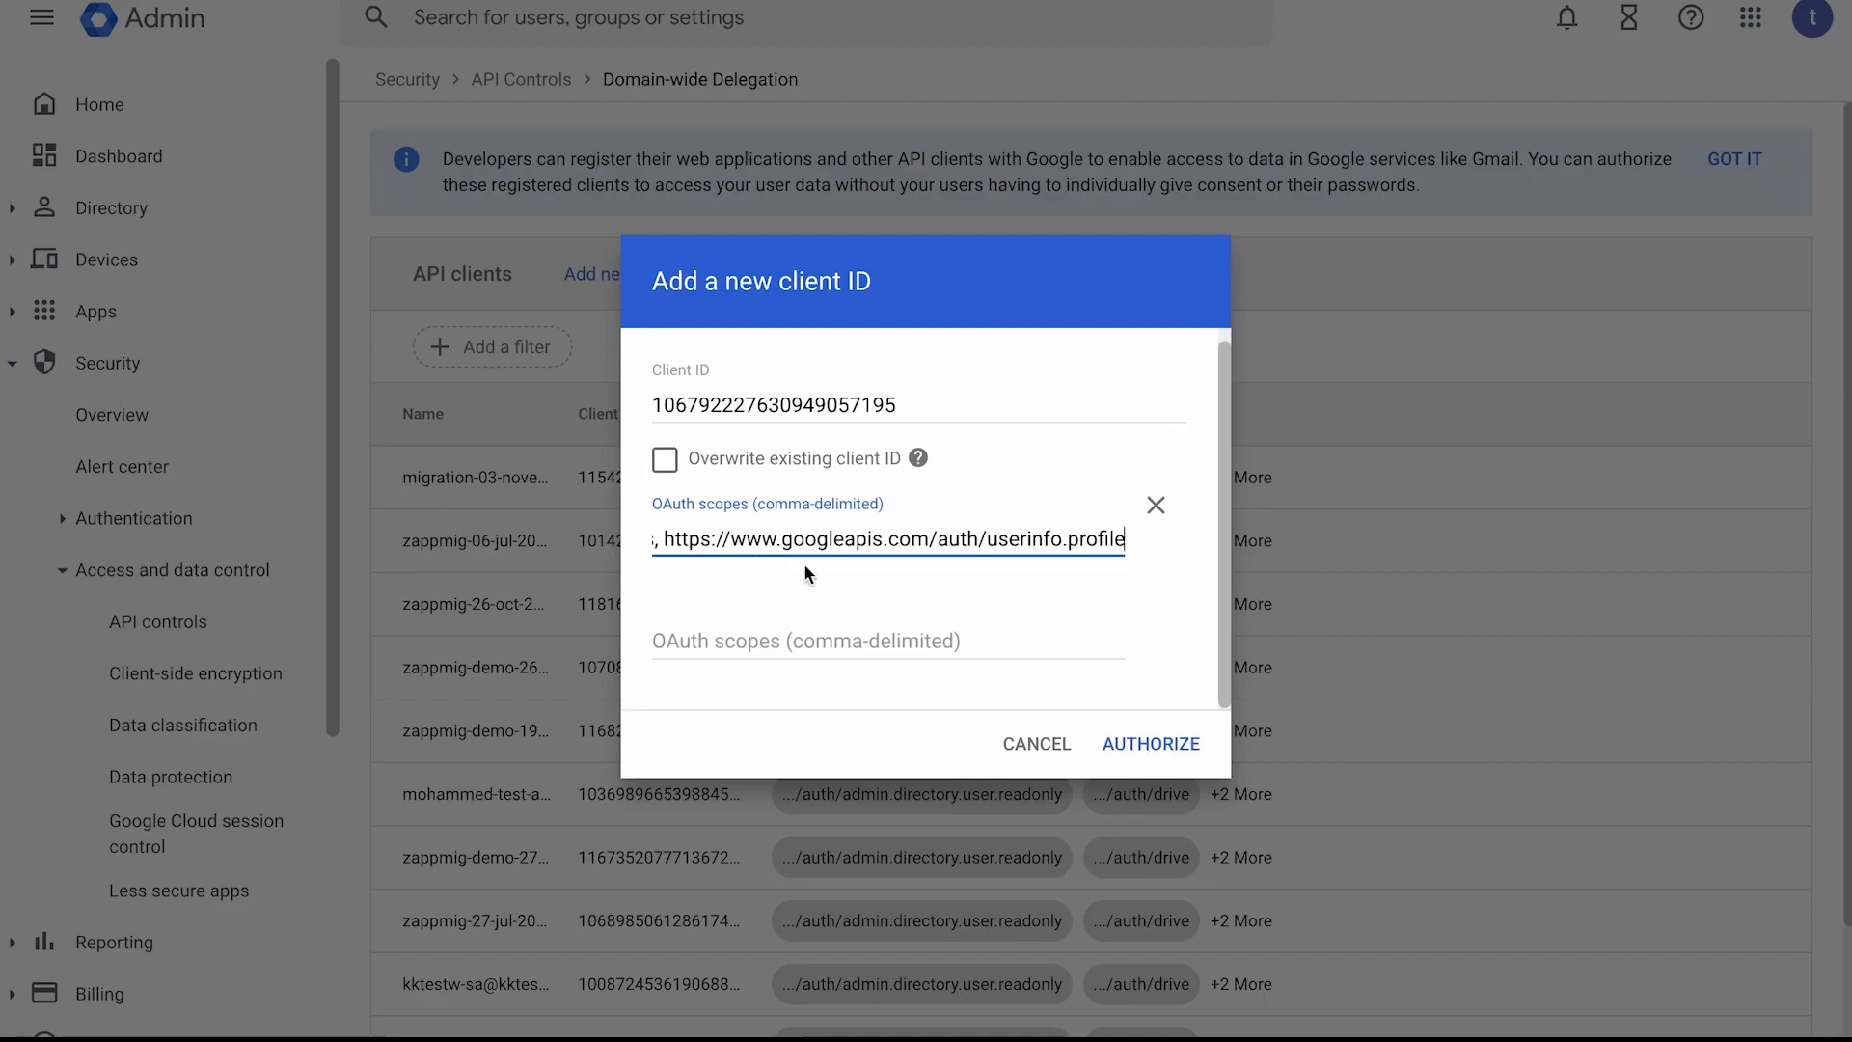
left_click(1166, 756)
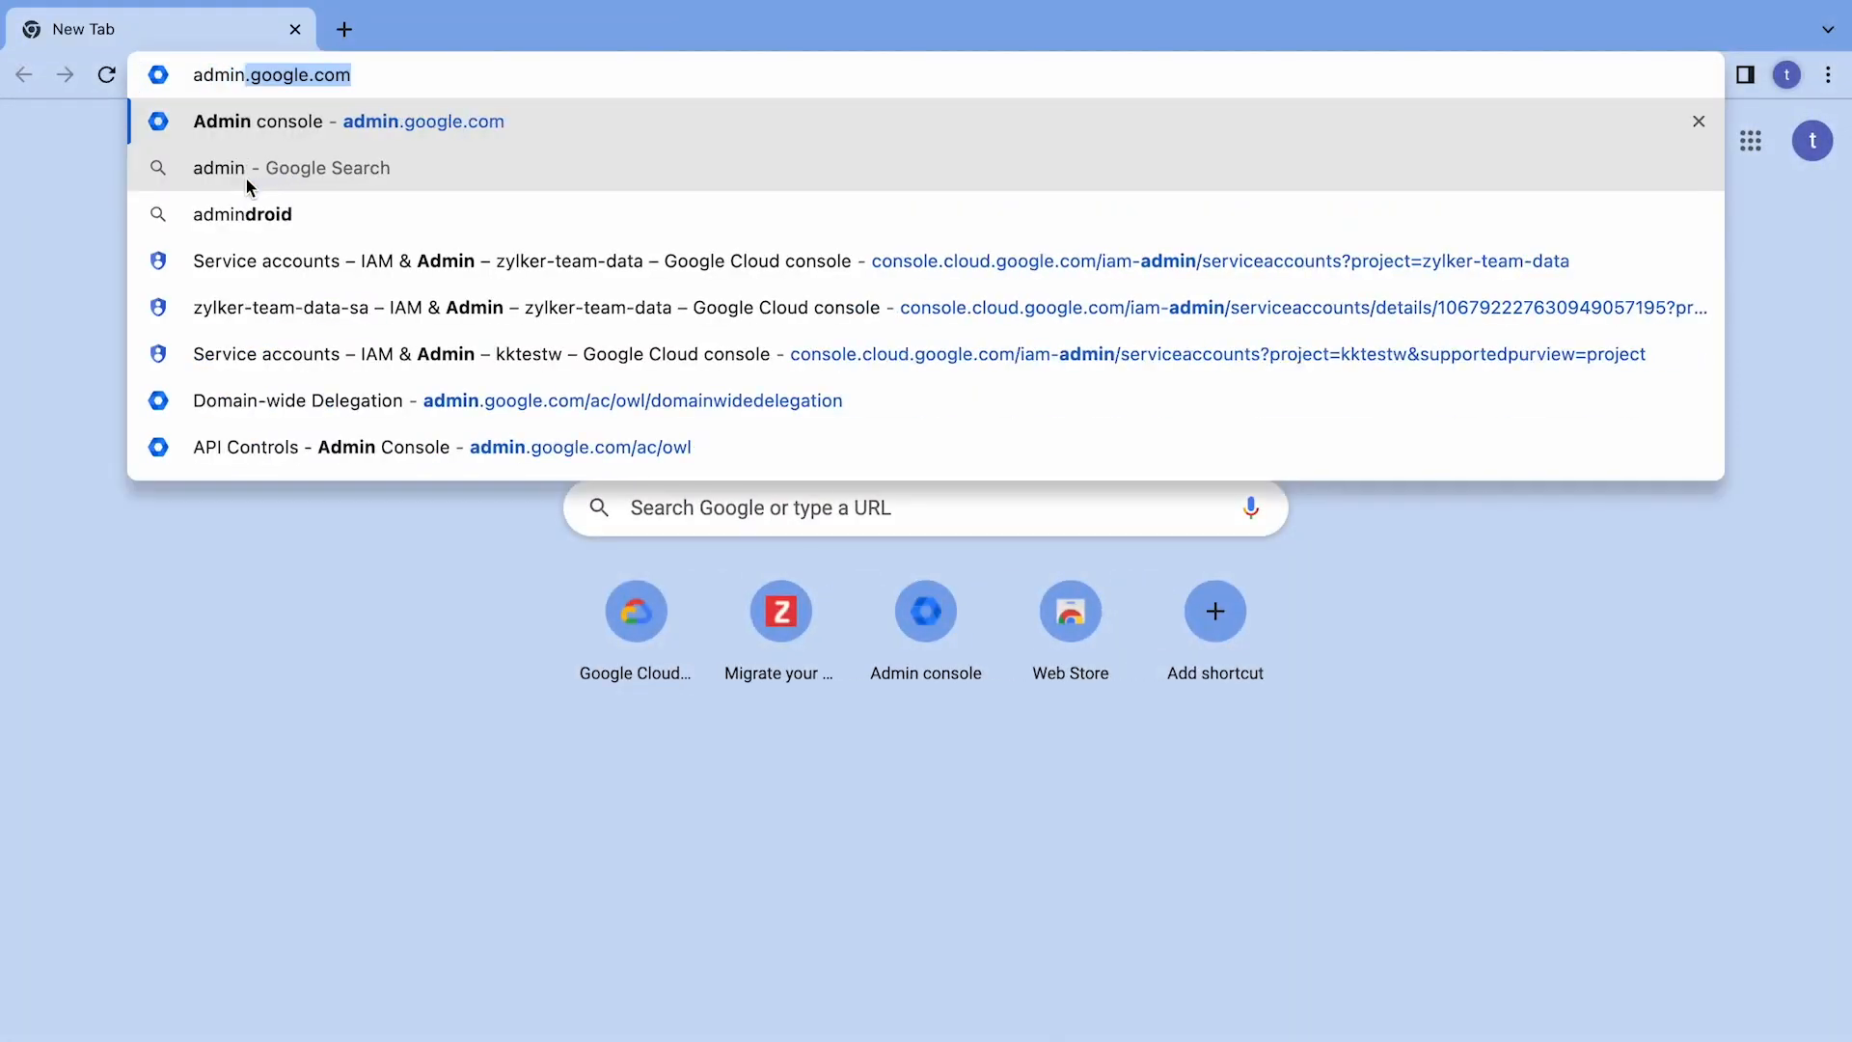
Open the Google Admin console at admin.google.com and go to the directory's user list.
key("Return")
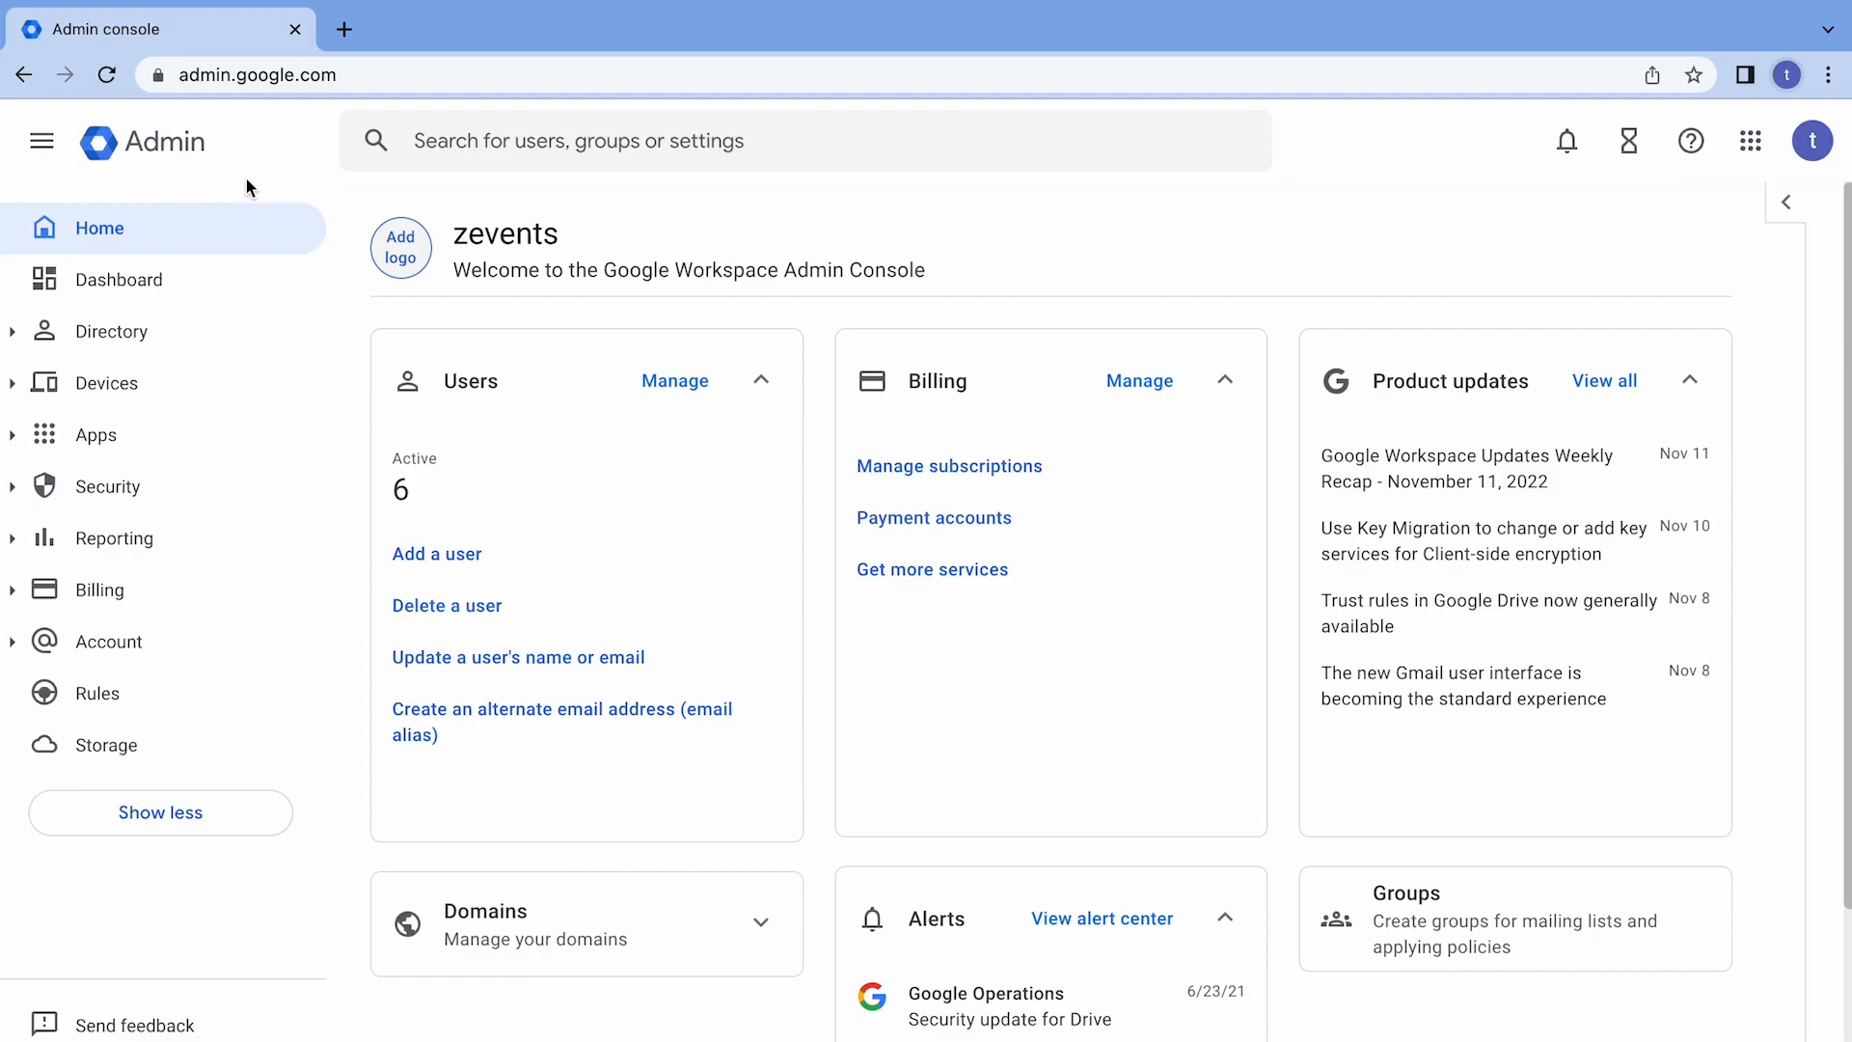
left_click(203, 338)
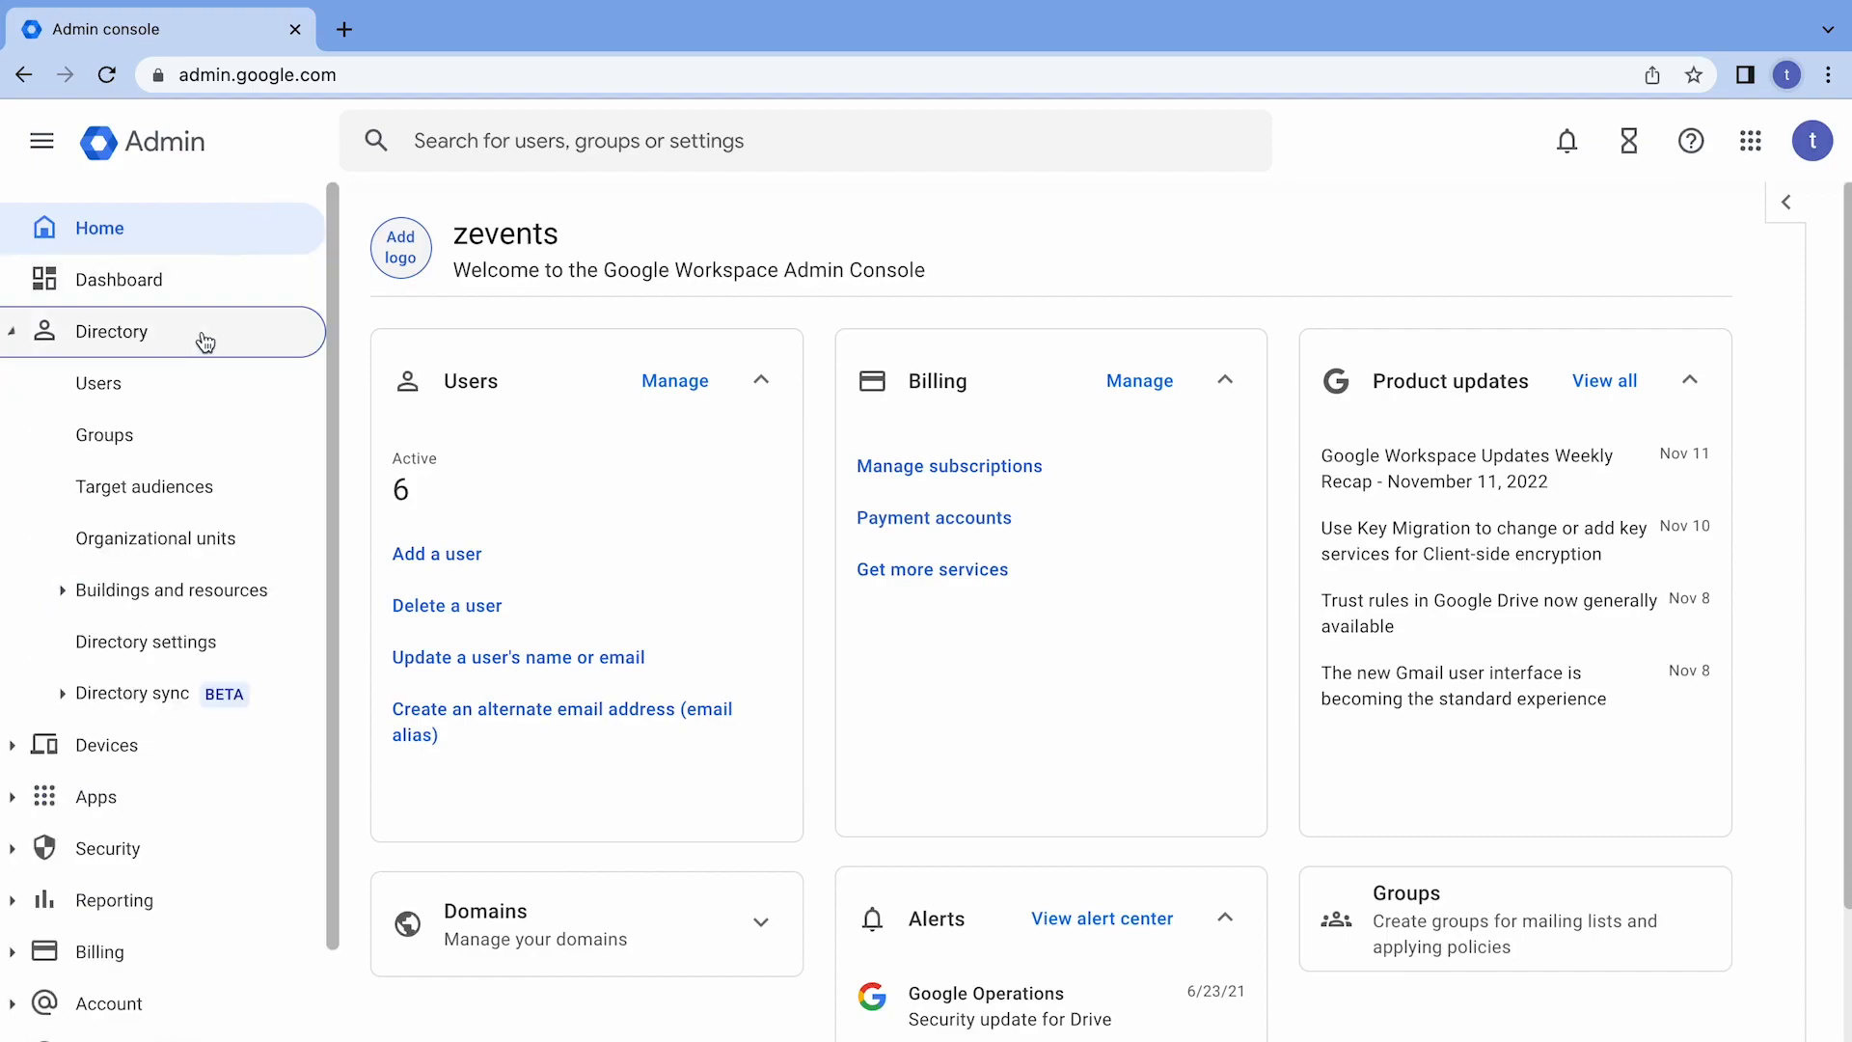
left_click(203, 385)
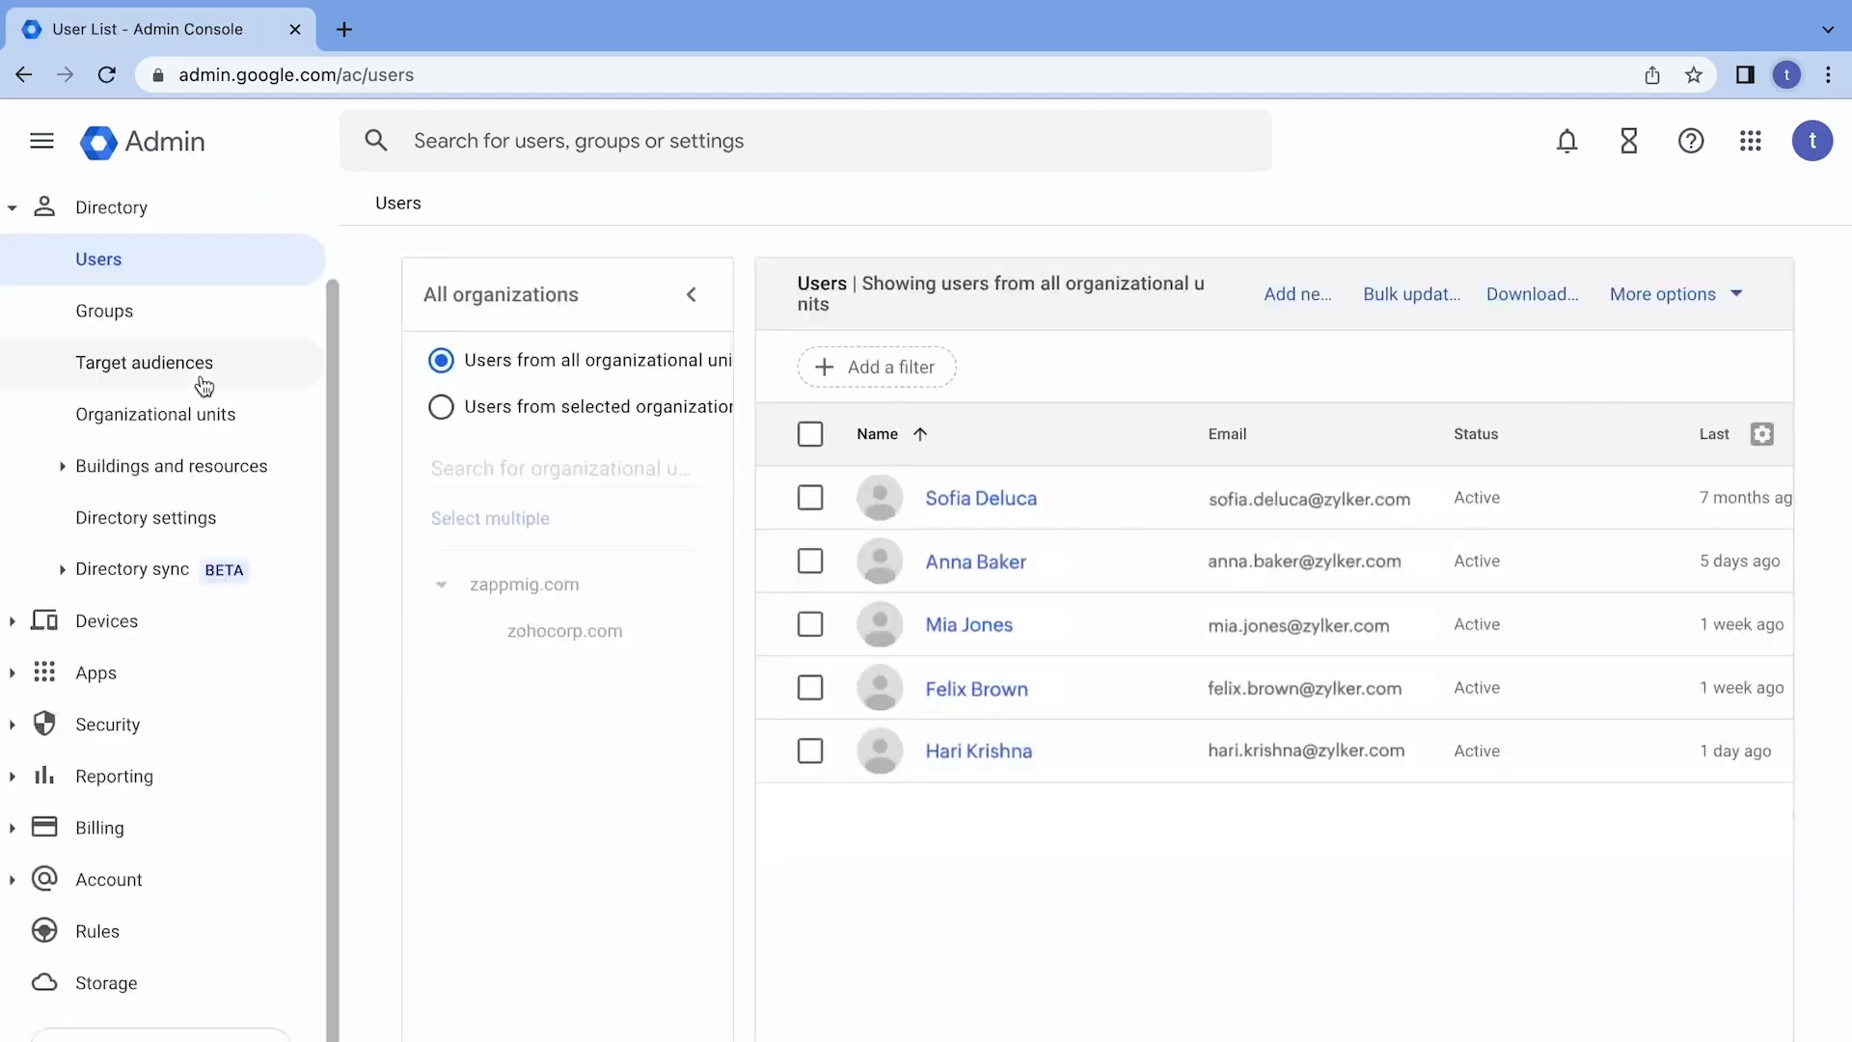
Export the user info with the currently selected columns as comma-separated values and download the finished CSV file.
left_click(1513, 304)
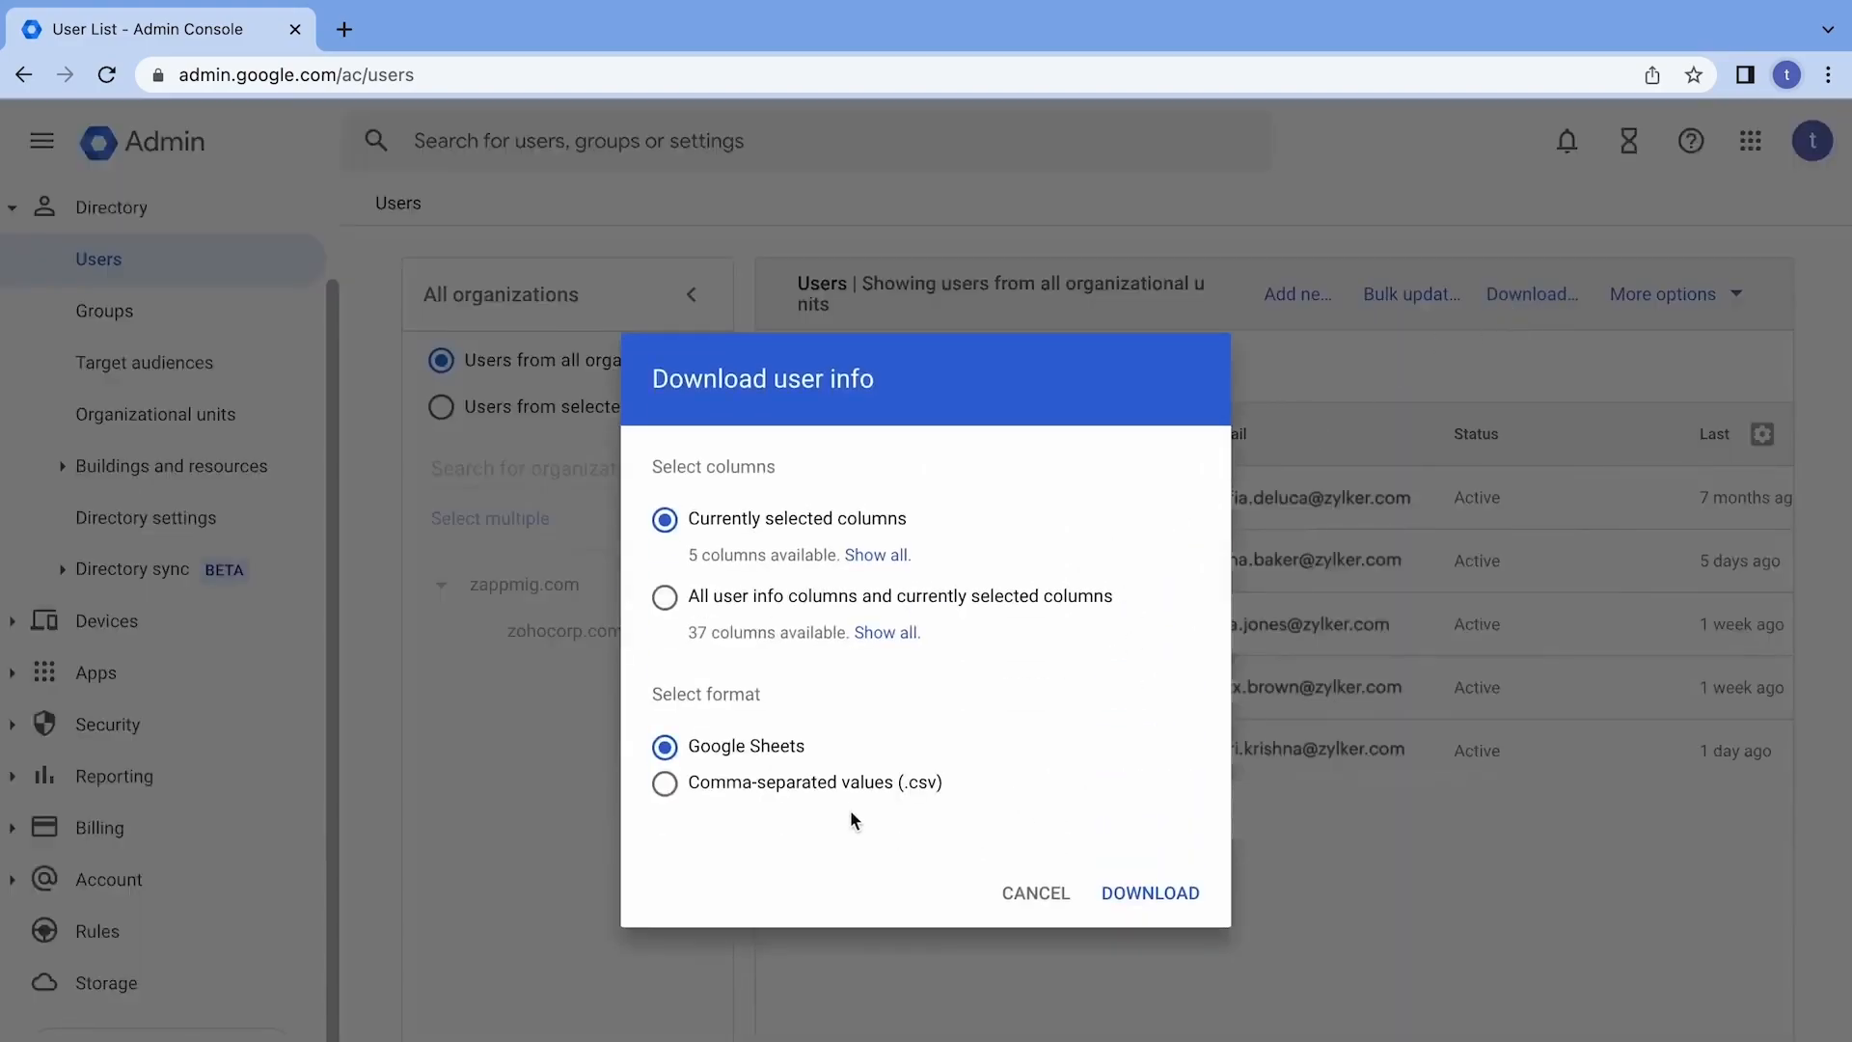
left_click(828, 789)
left_click(1127, 889)
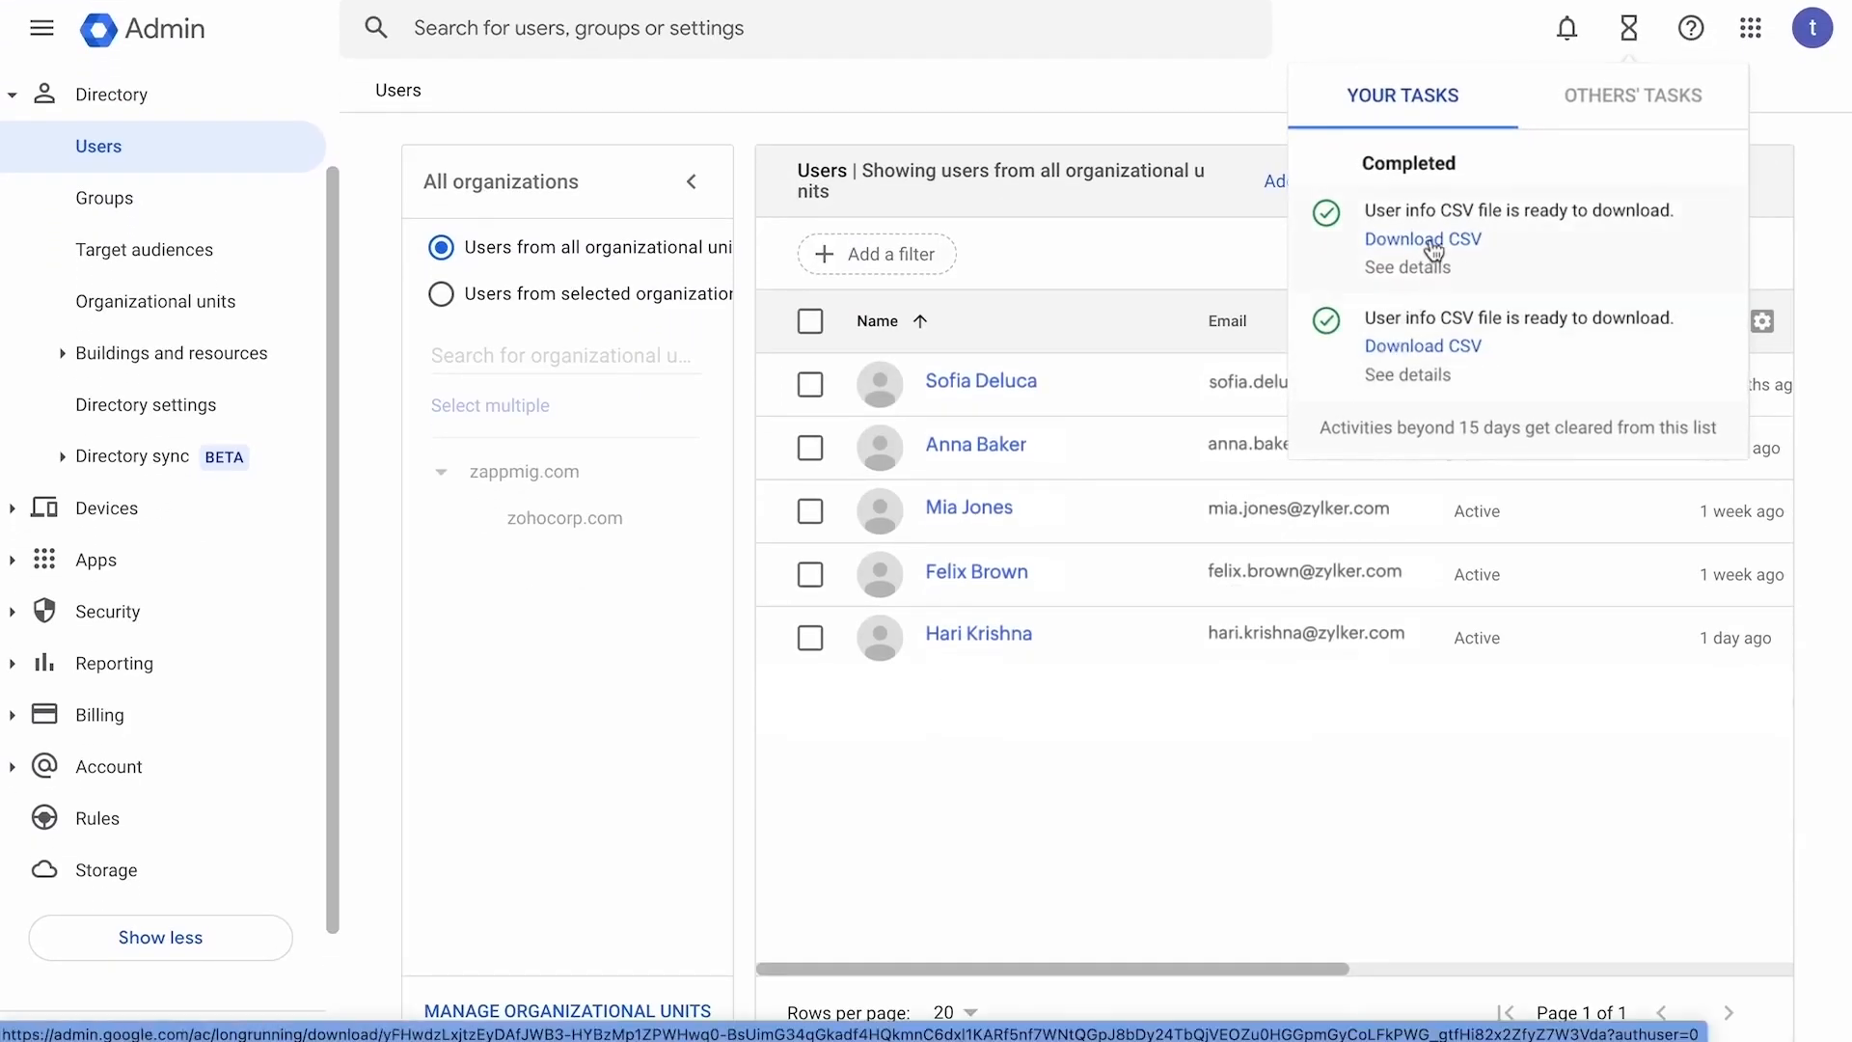
left_click(1424, 240)
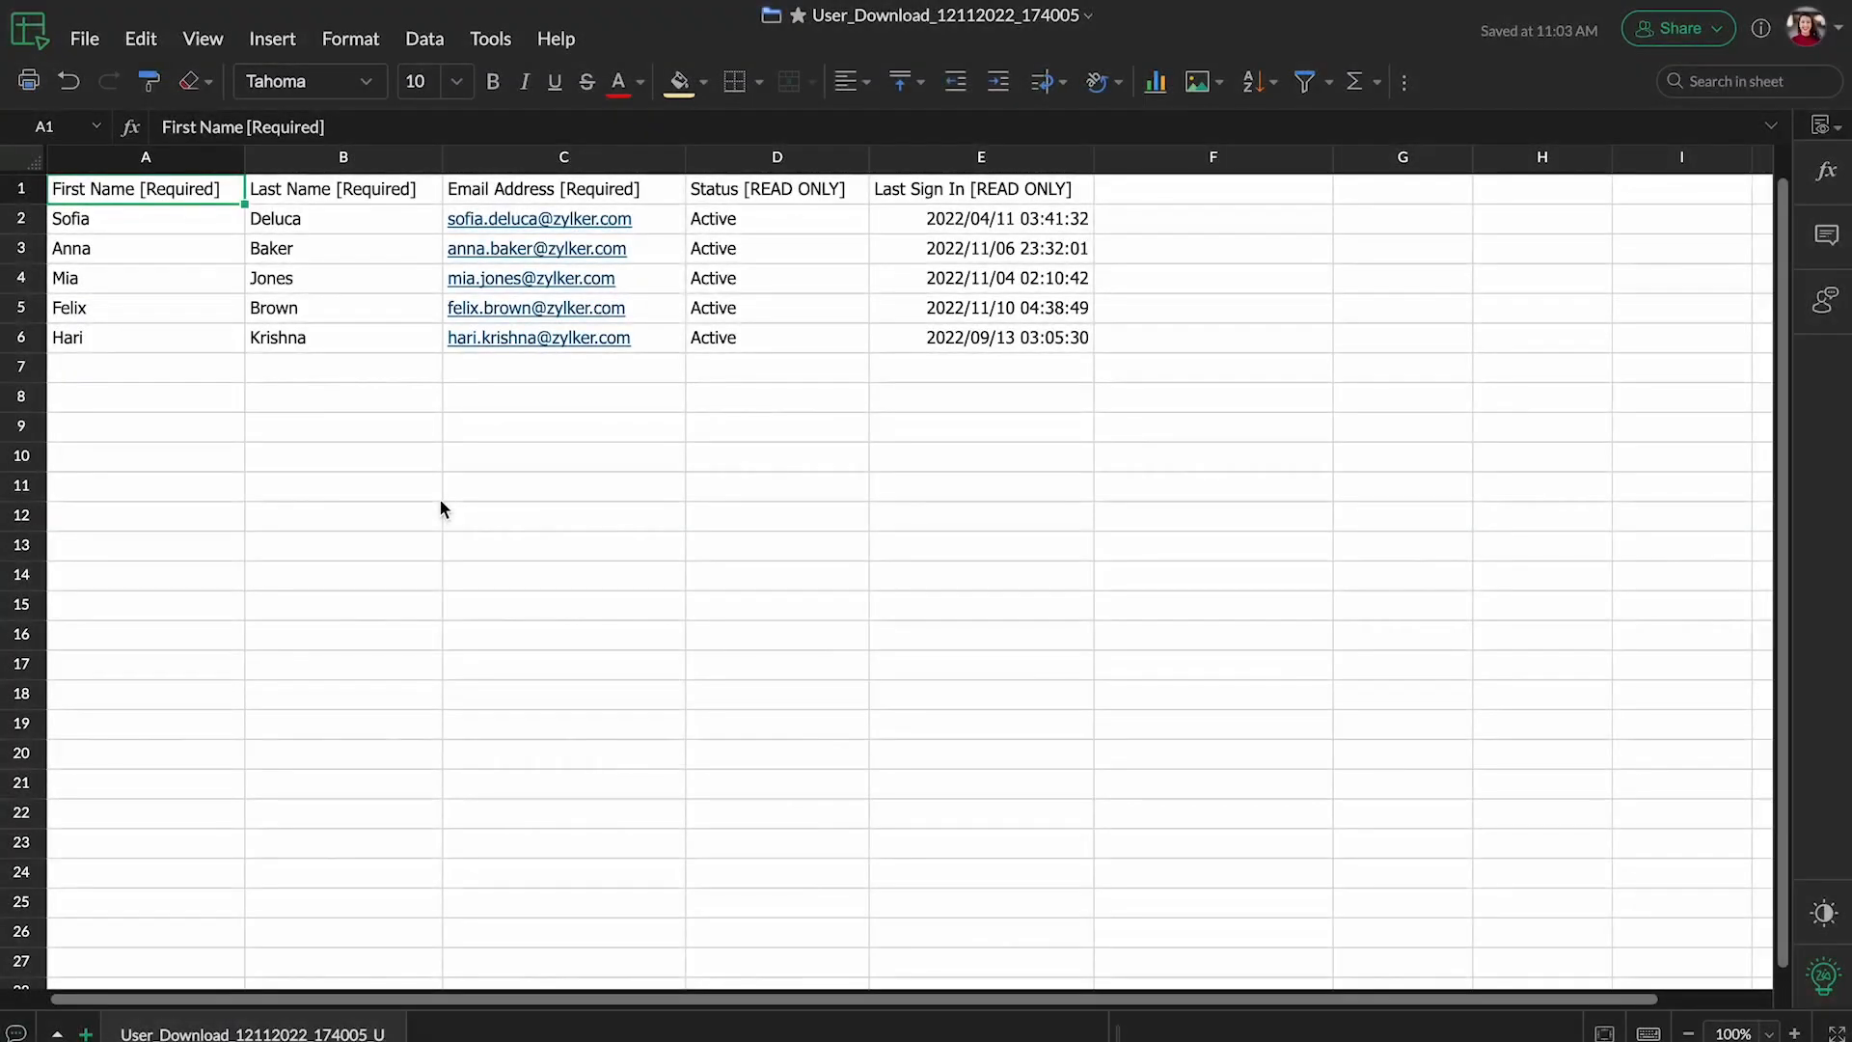
Copy the email address range C1:C6 in the exported user sheet and paste it into column F starting at F1.
left_click(648, 193)
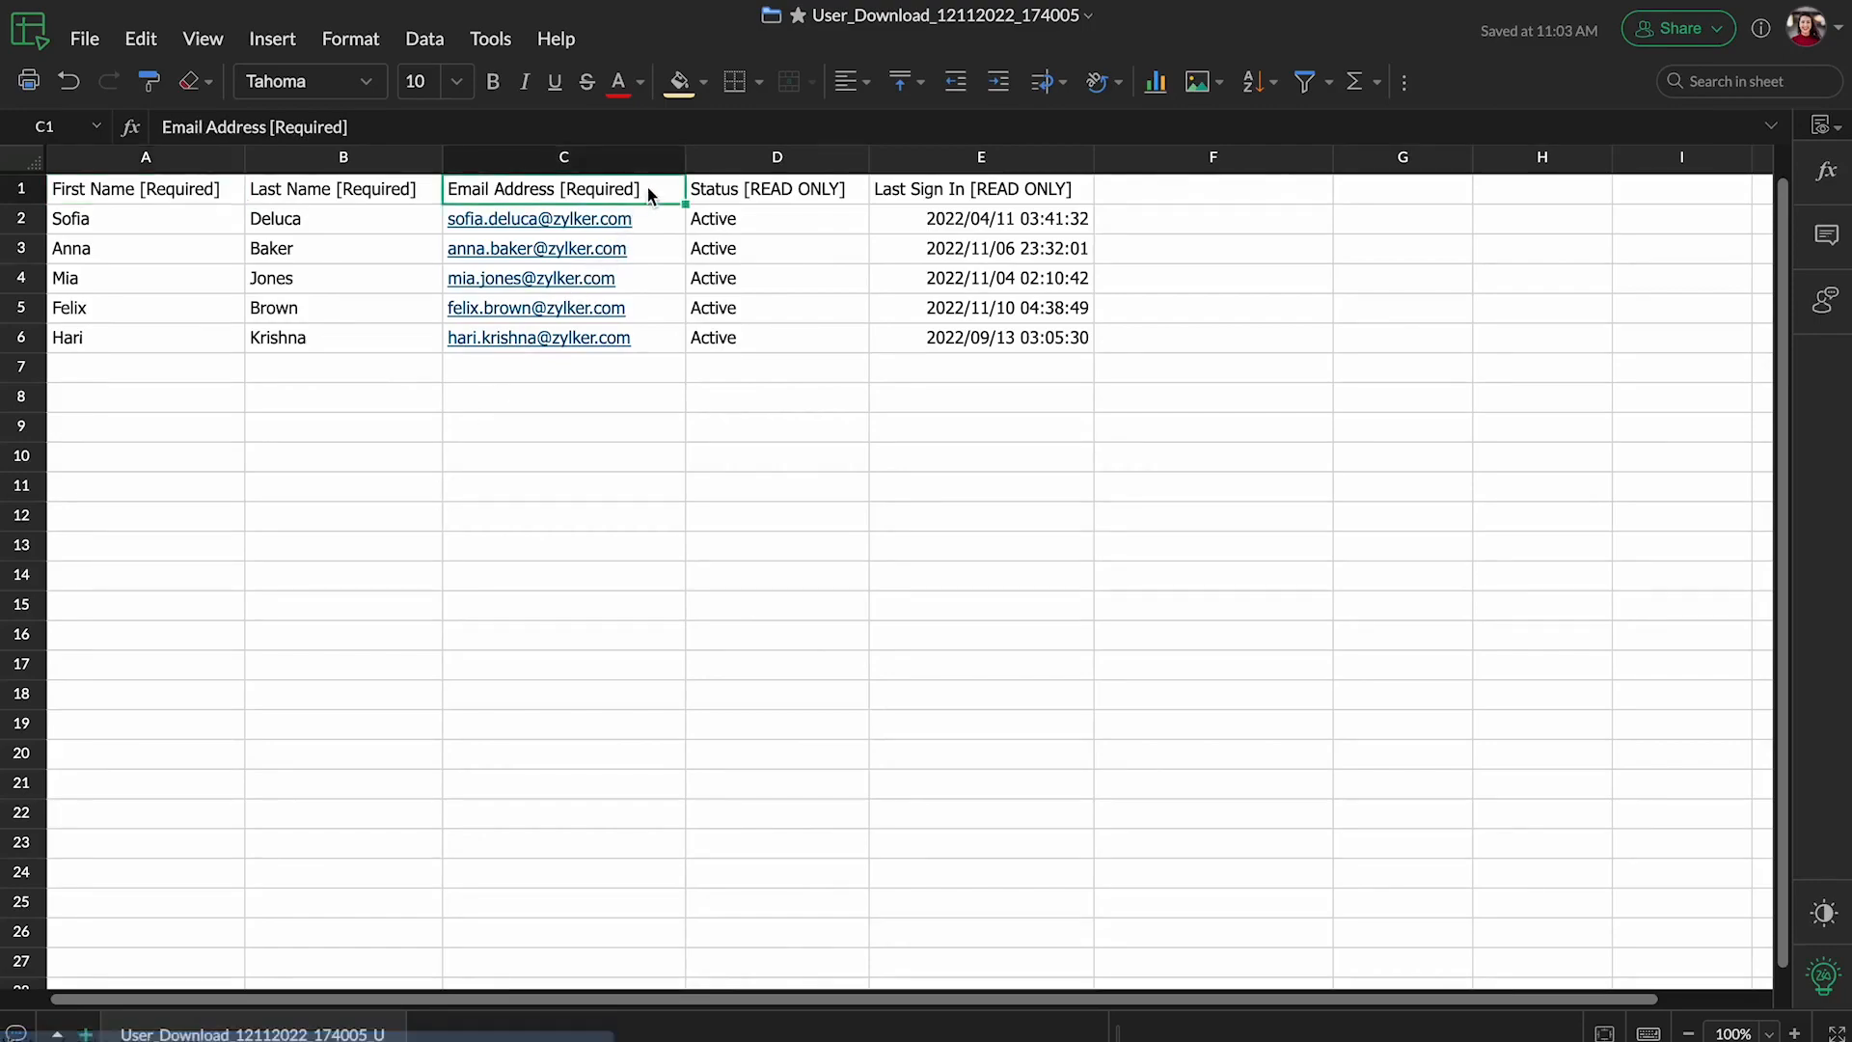
left_click_drag(648, 193, 662, 347)
key("ctrl+c")
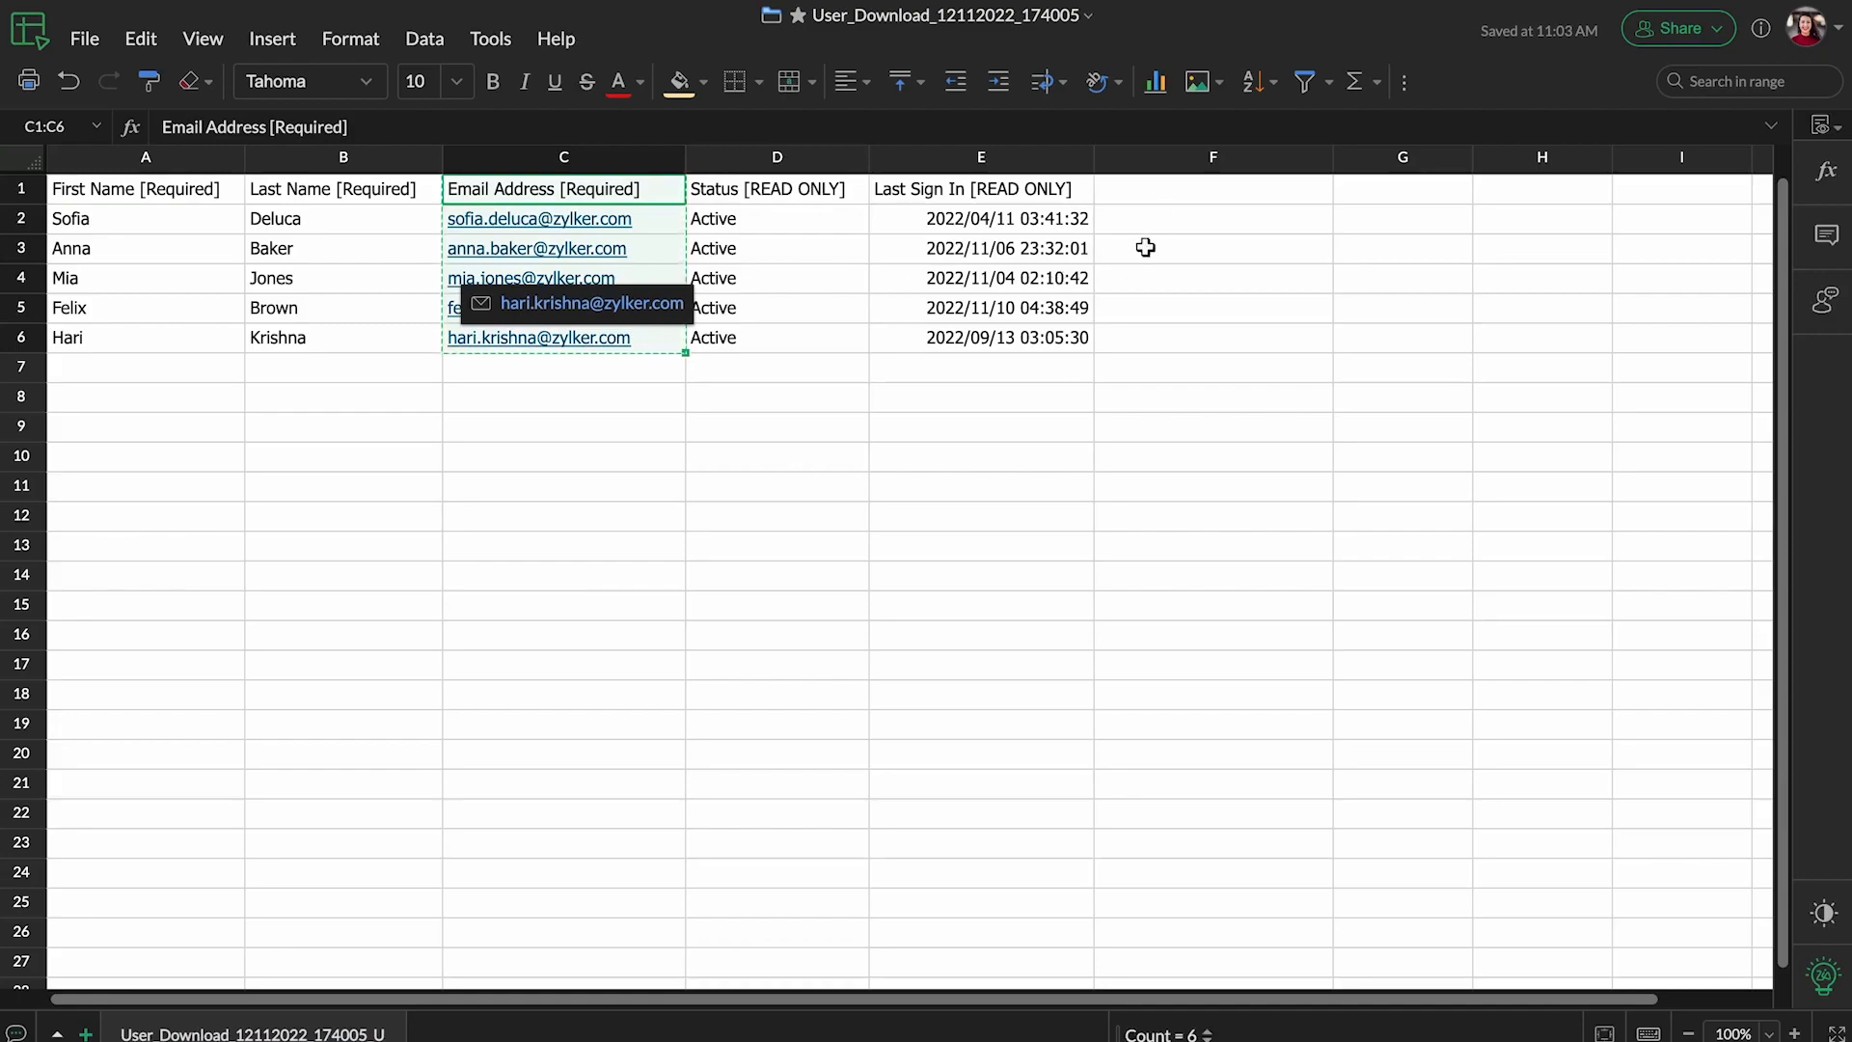
left_click(1177, 189)
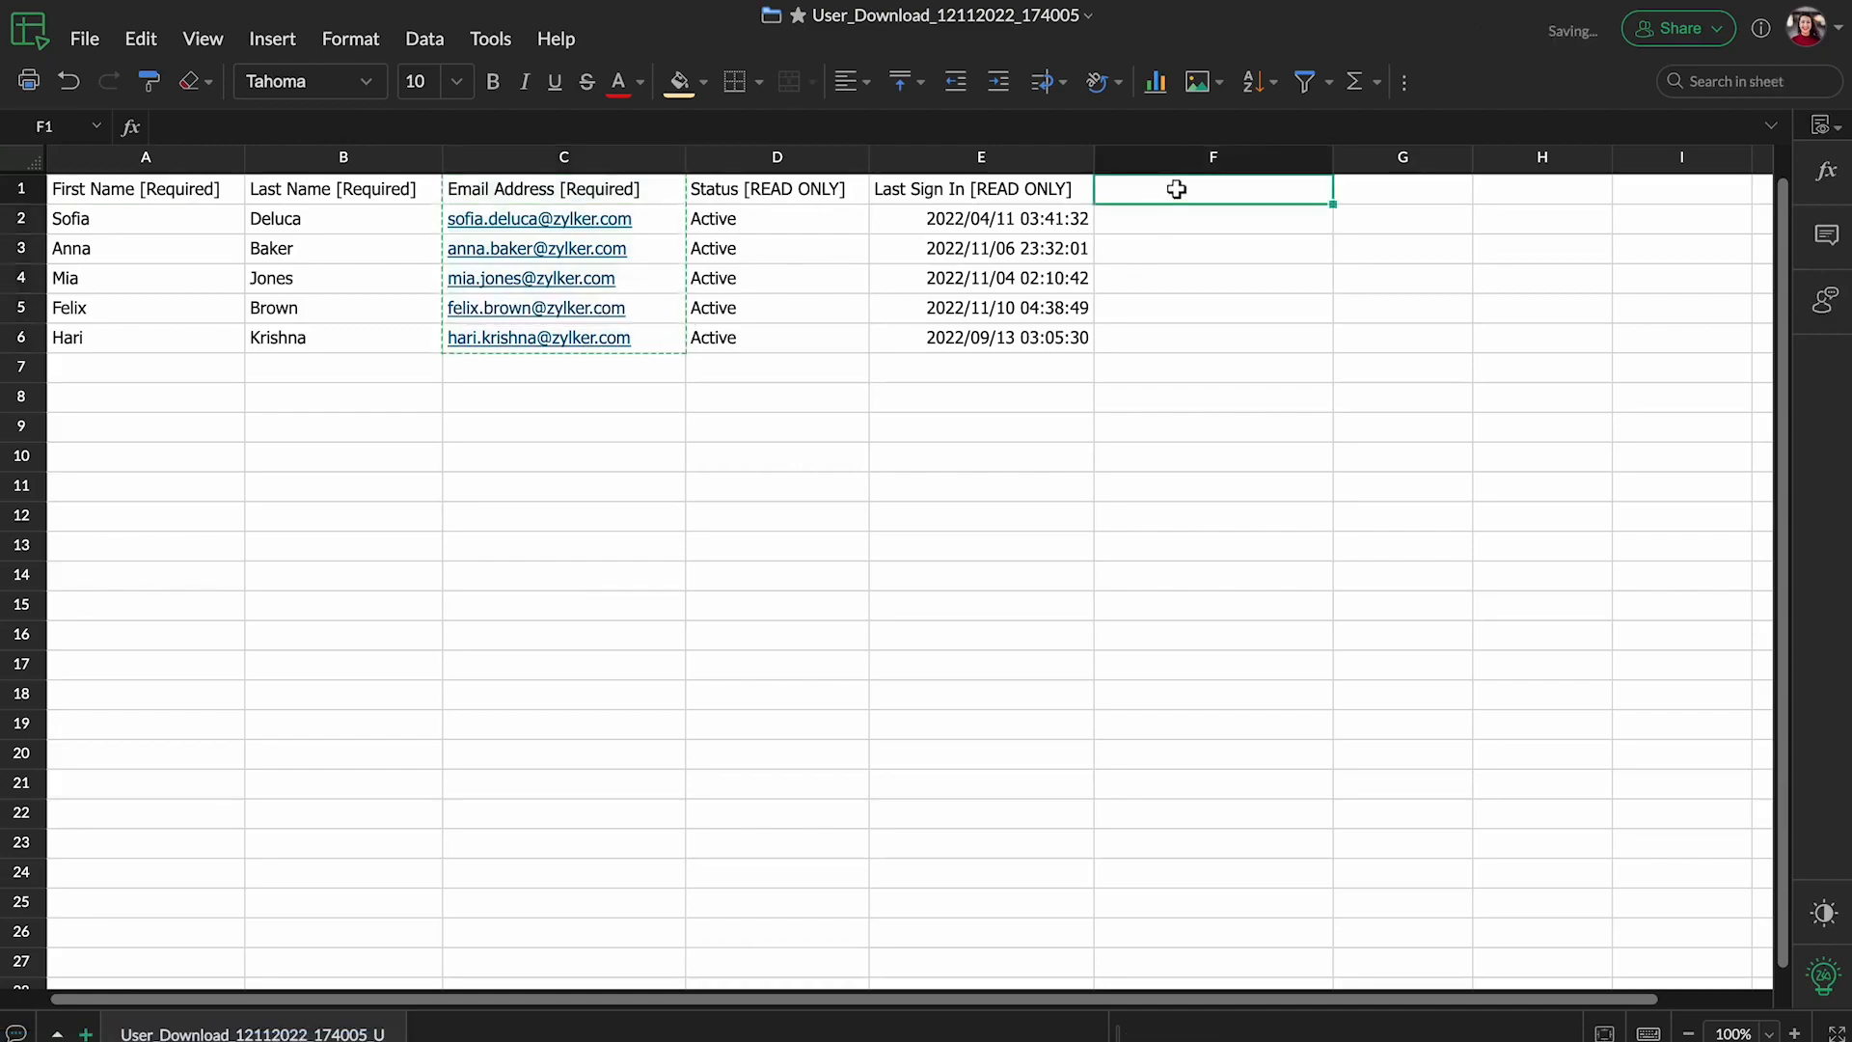
key("ctrl+v")
Change the header in cell F1 to "WorkDrive Email Address".
double_click(1296, 189)
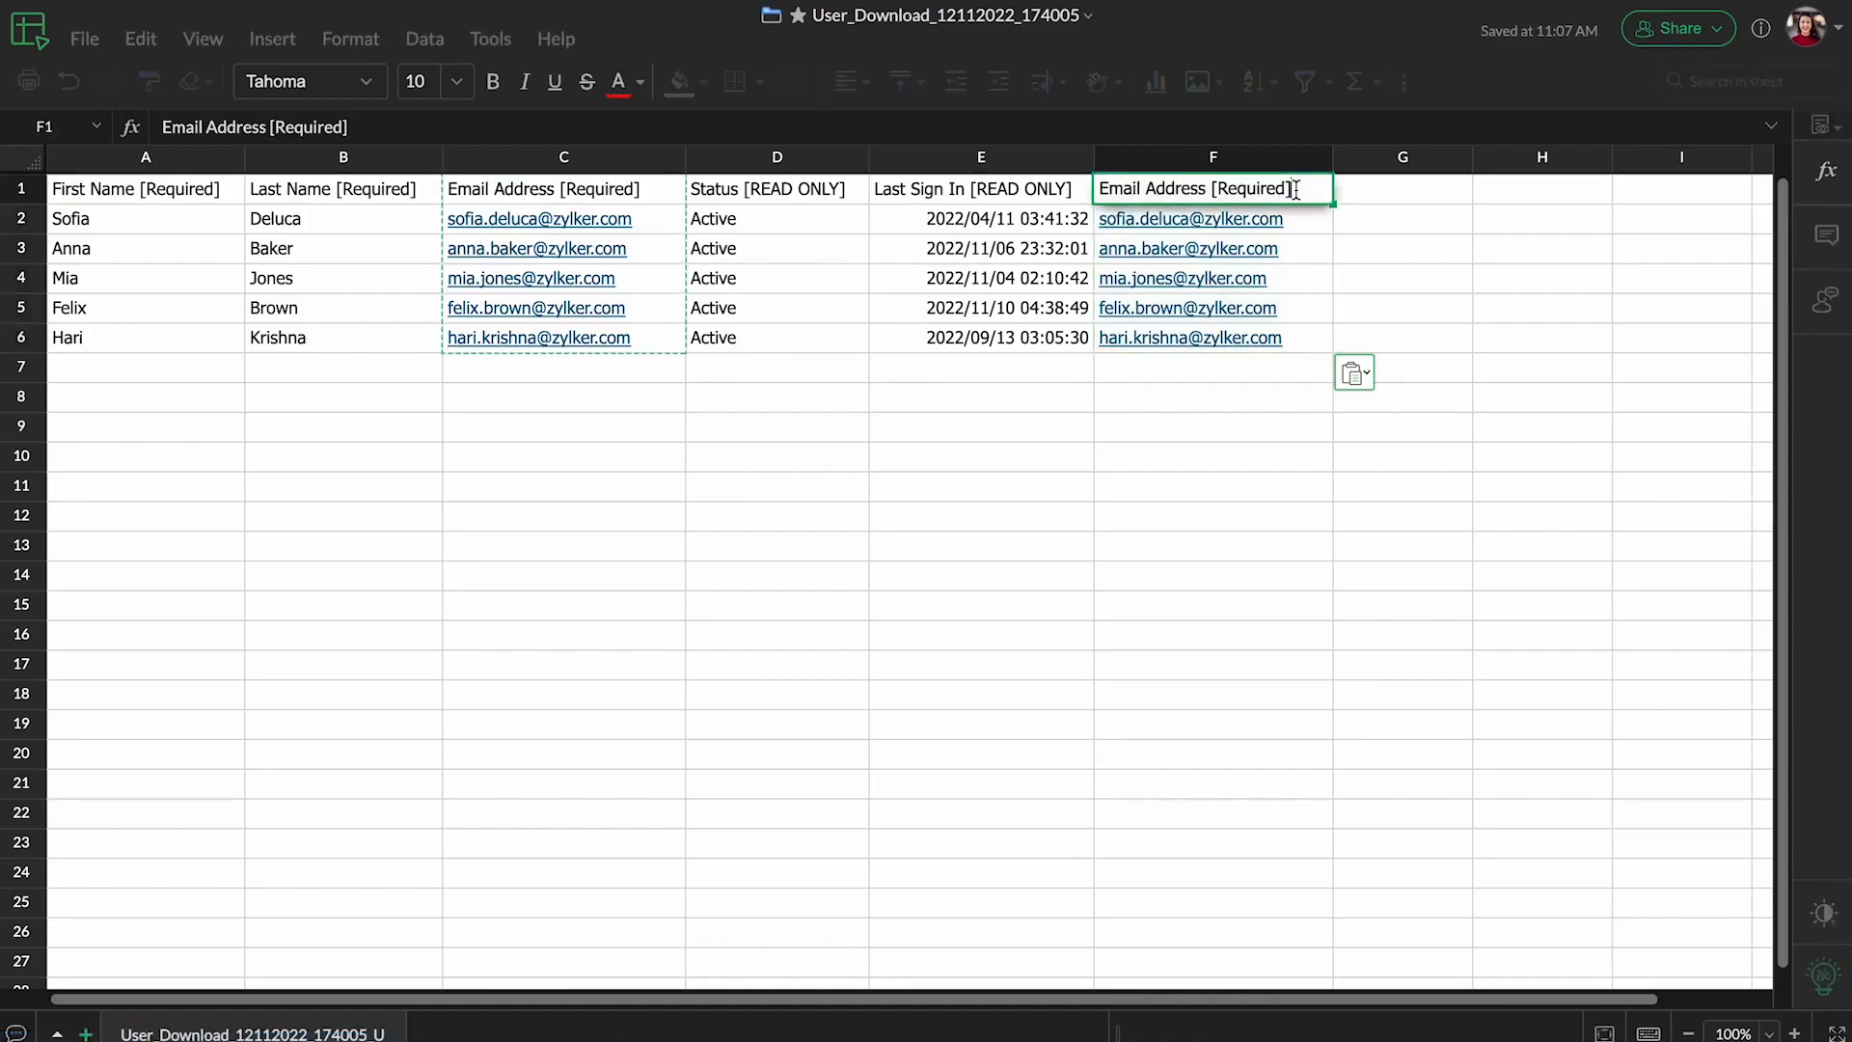
key("BackSpace")
key("BackSpace")
key("BackSpace")
key("BackSpace")
key("BackSpace")
key("BackSpace")
key("BackSpace")
key("BackSpace")
key("BackSpace")
key("BackSpace")
key("BackSpace")
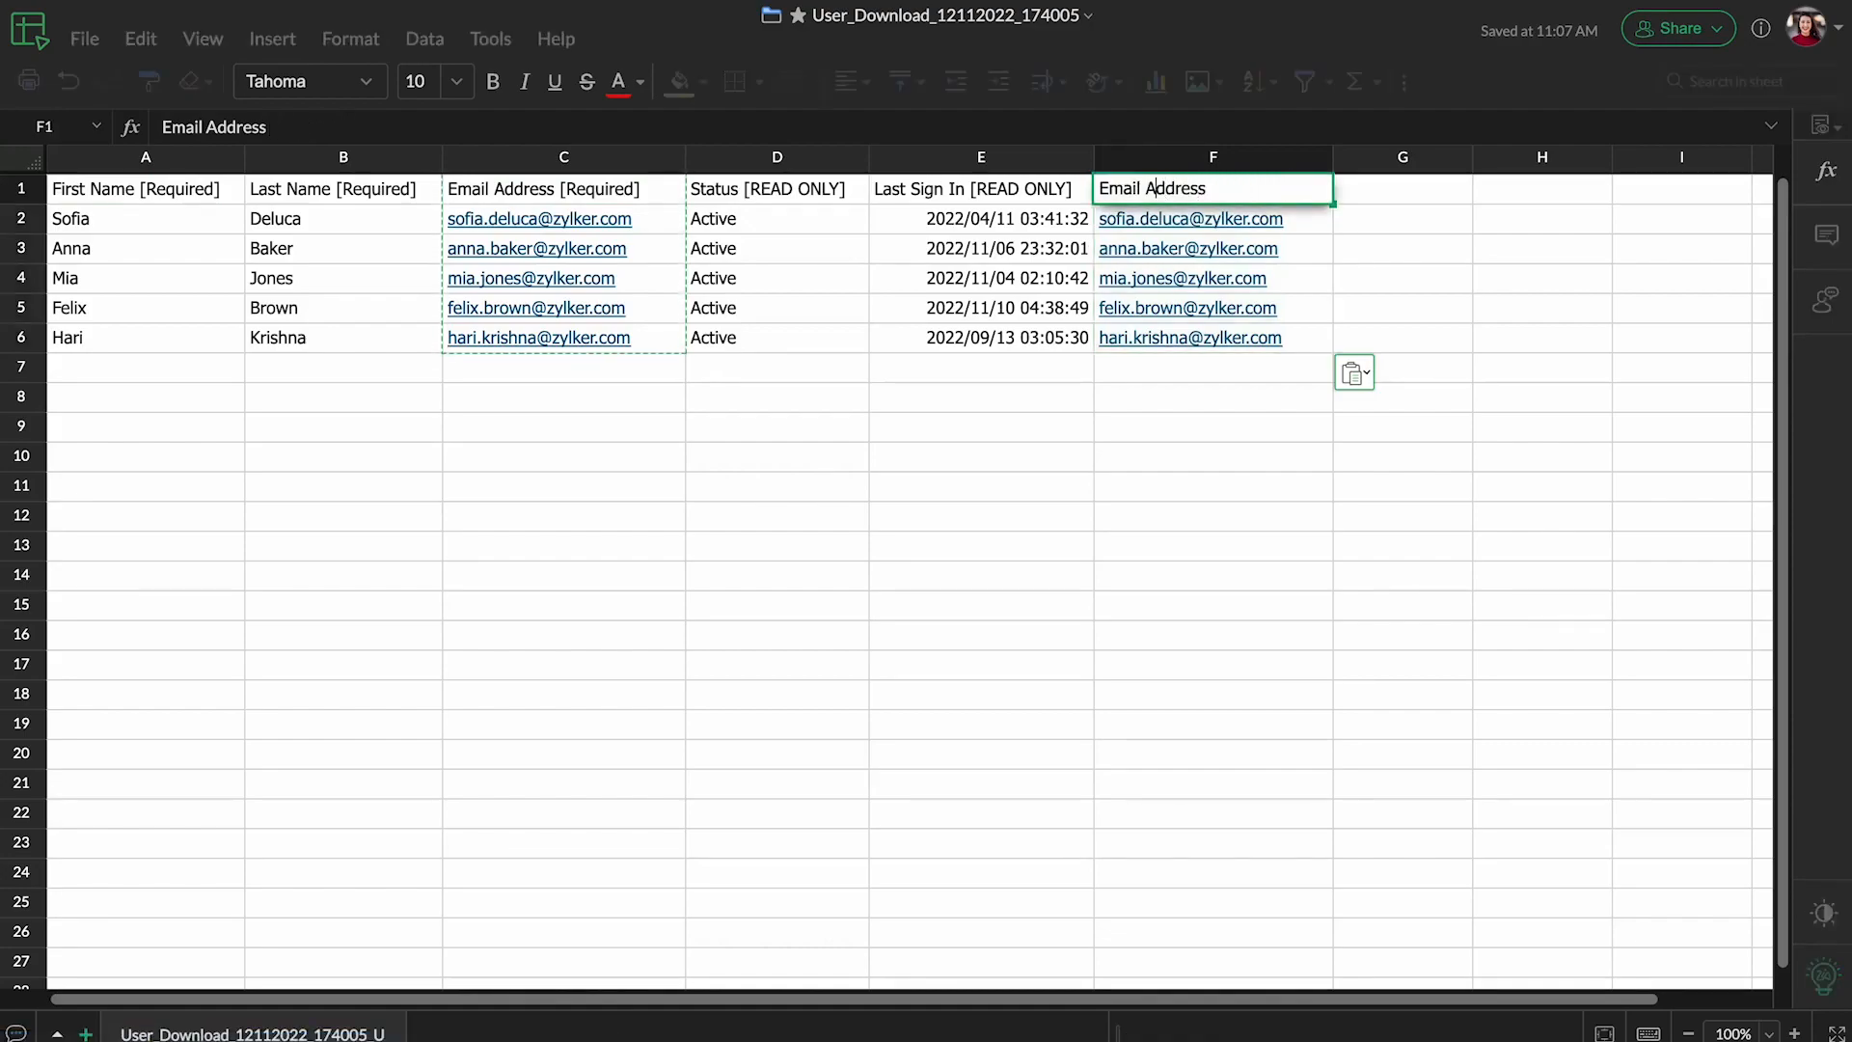
key("Left")
key("Left")
key("Left")
key("Left")
key("Left")
key("Left")
key("Left")
type("WorkD")
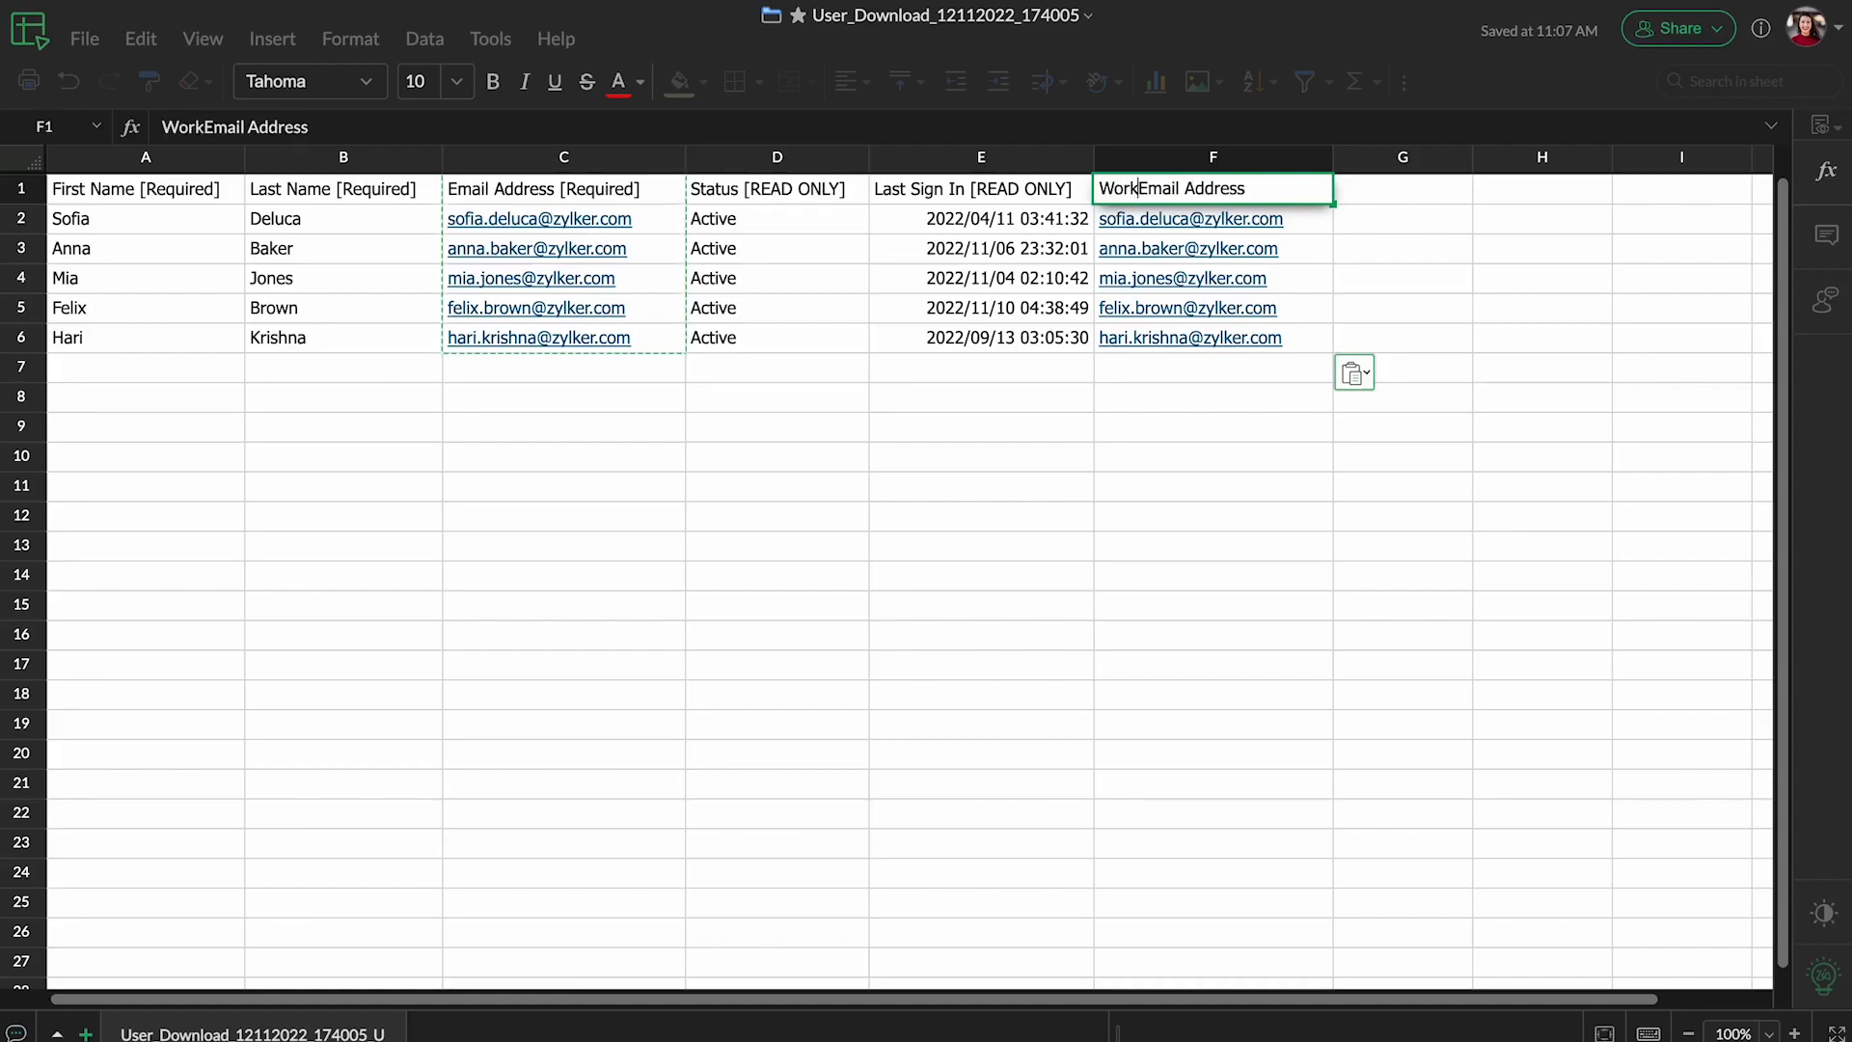
type("rive")
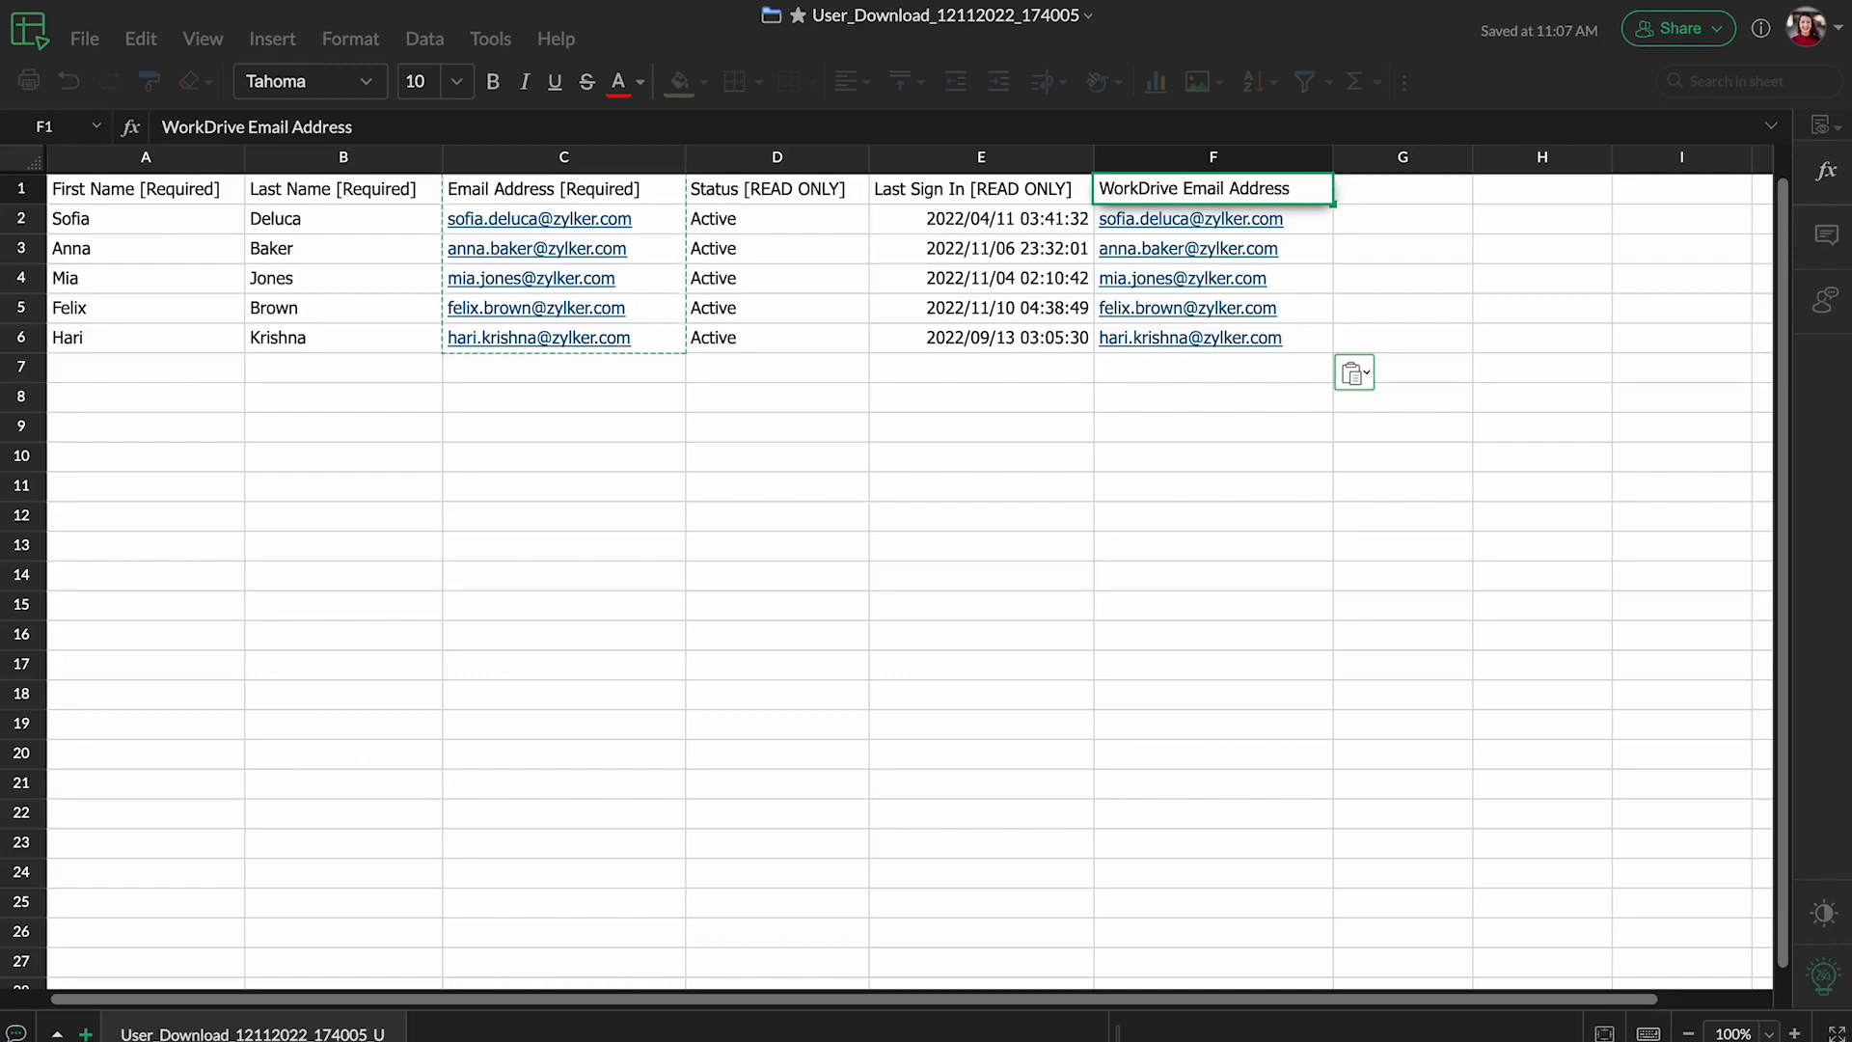
left_click(888, 401)
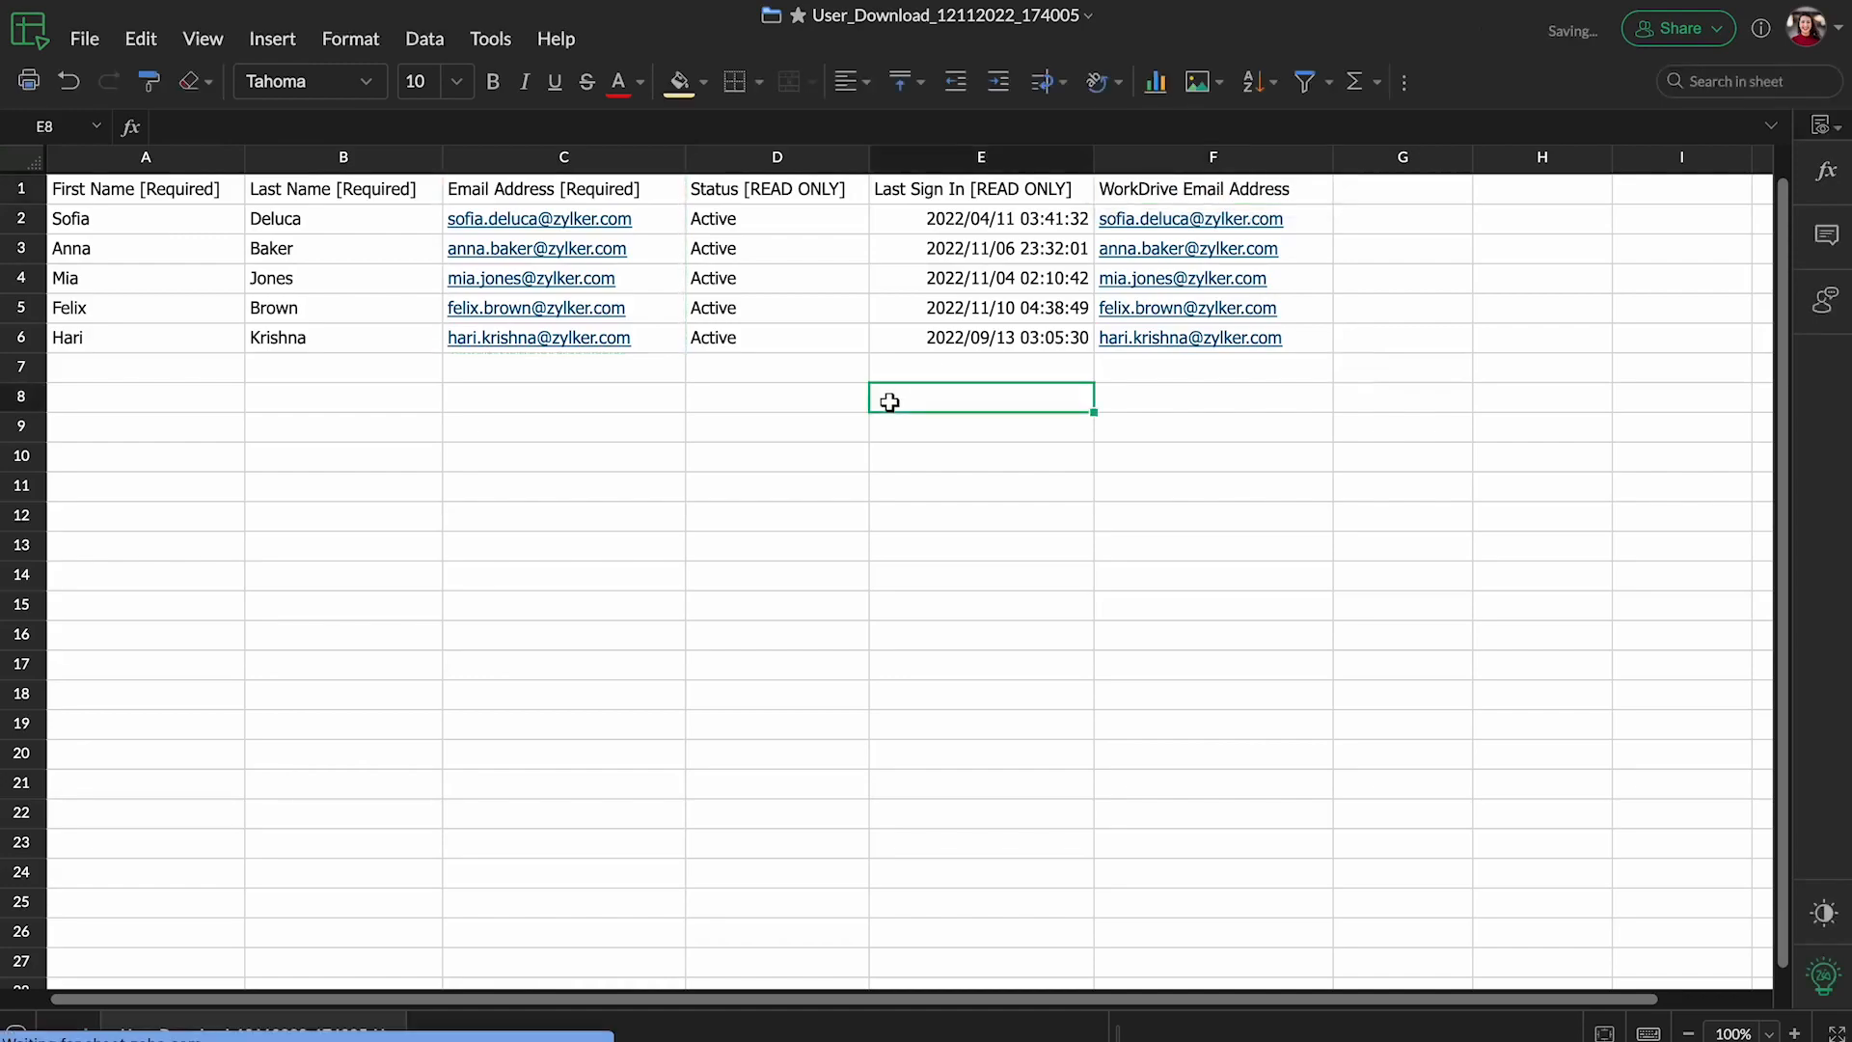
Download the edited user spreadsheet in Comma Separated Values (.csv) format.
left_click(86, 47)
mouse_move(200, 291)
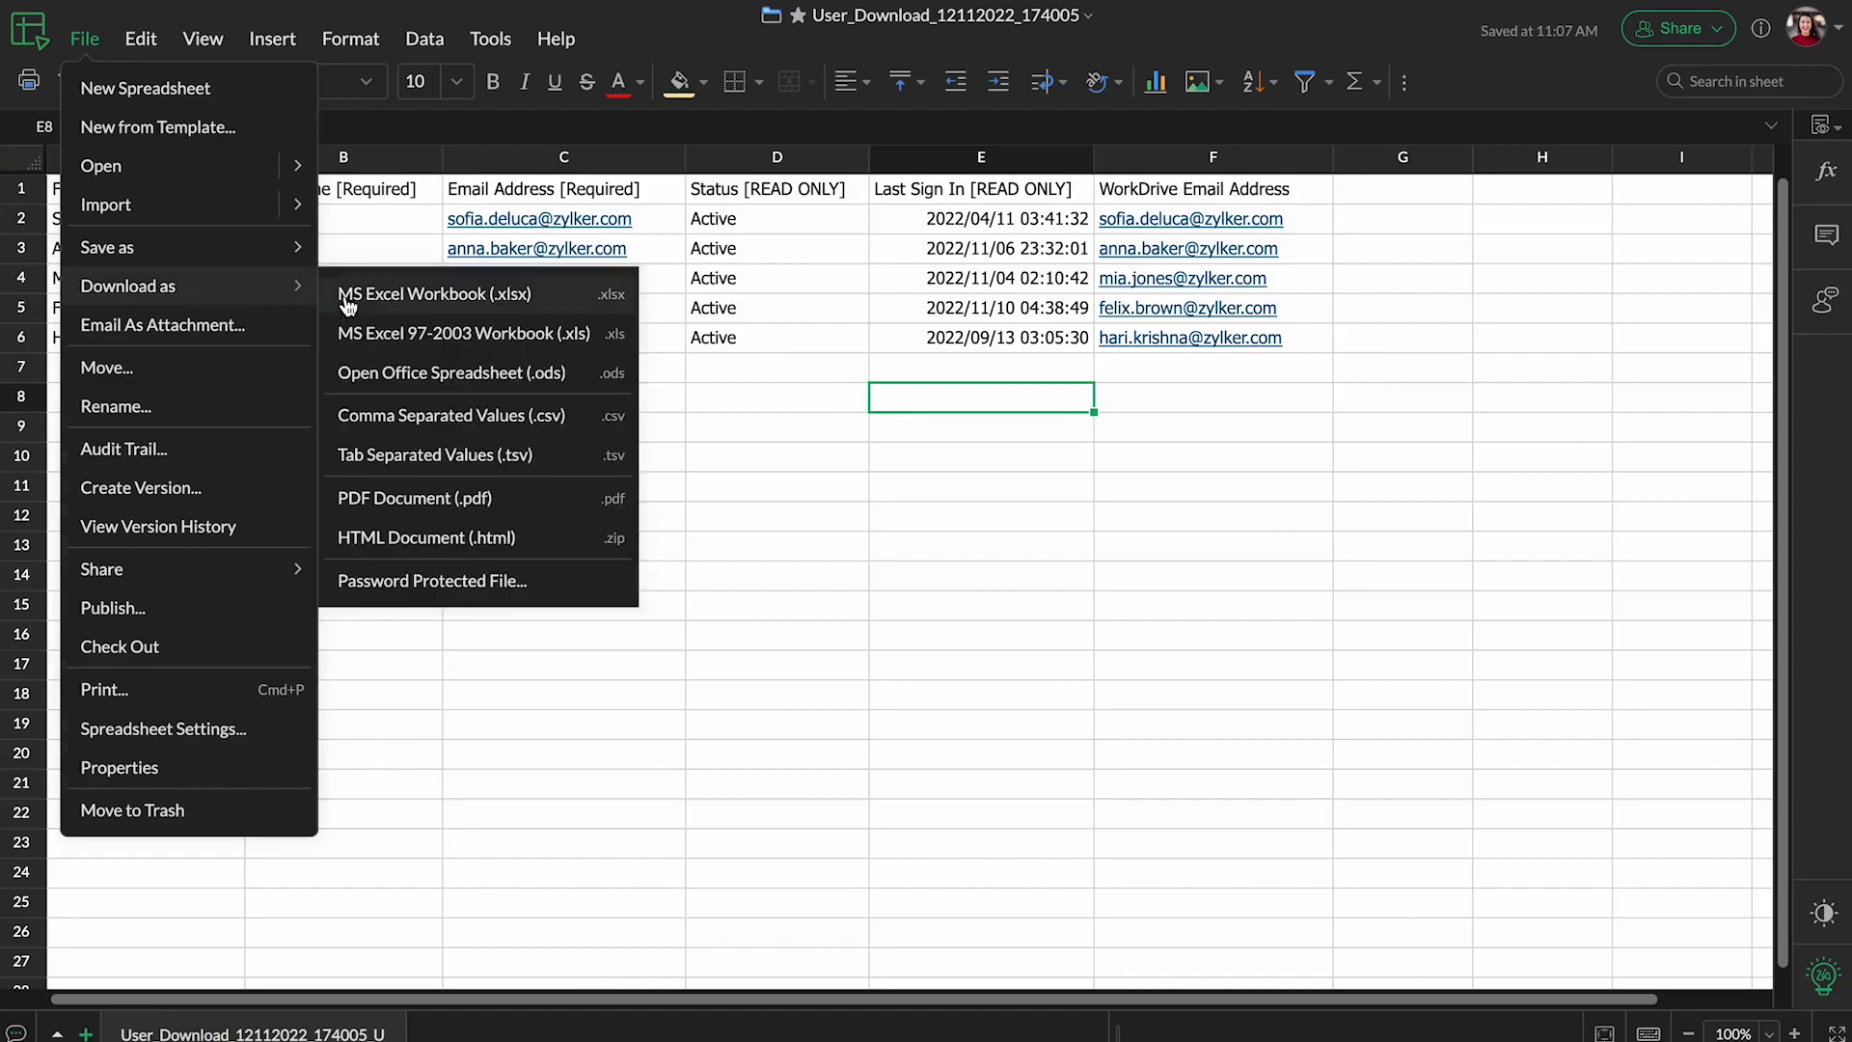
left_click(454, 417)
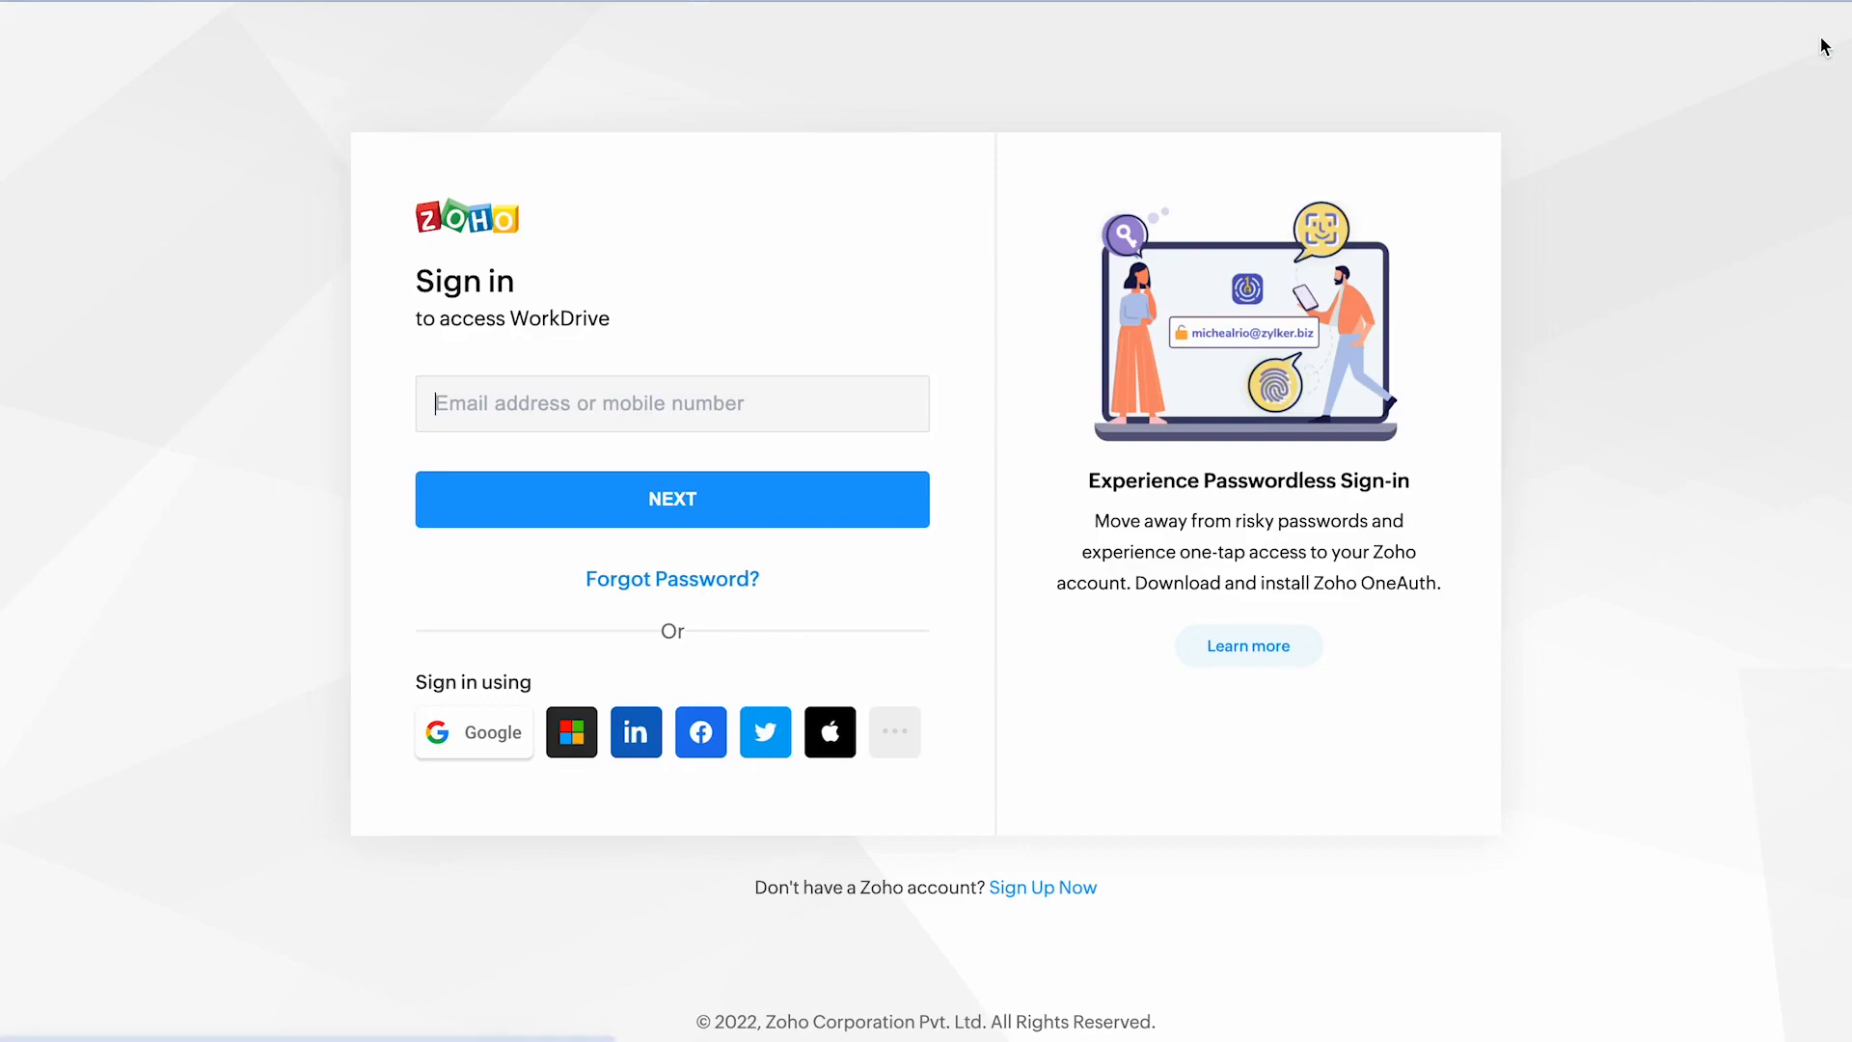
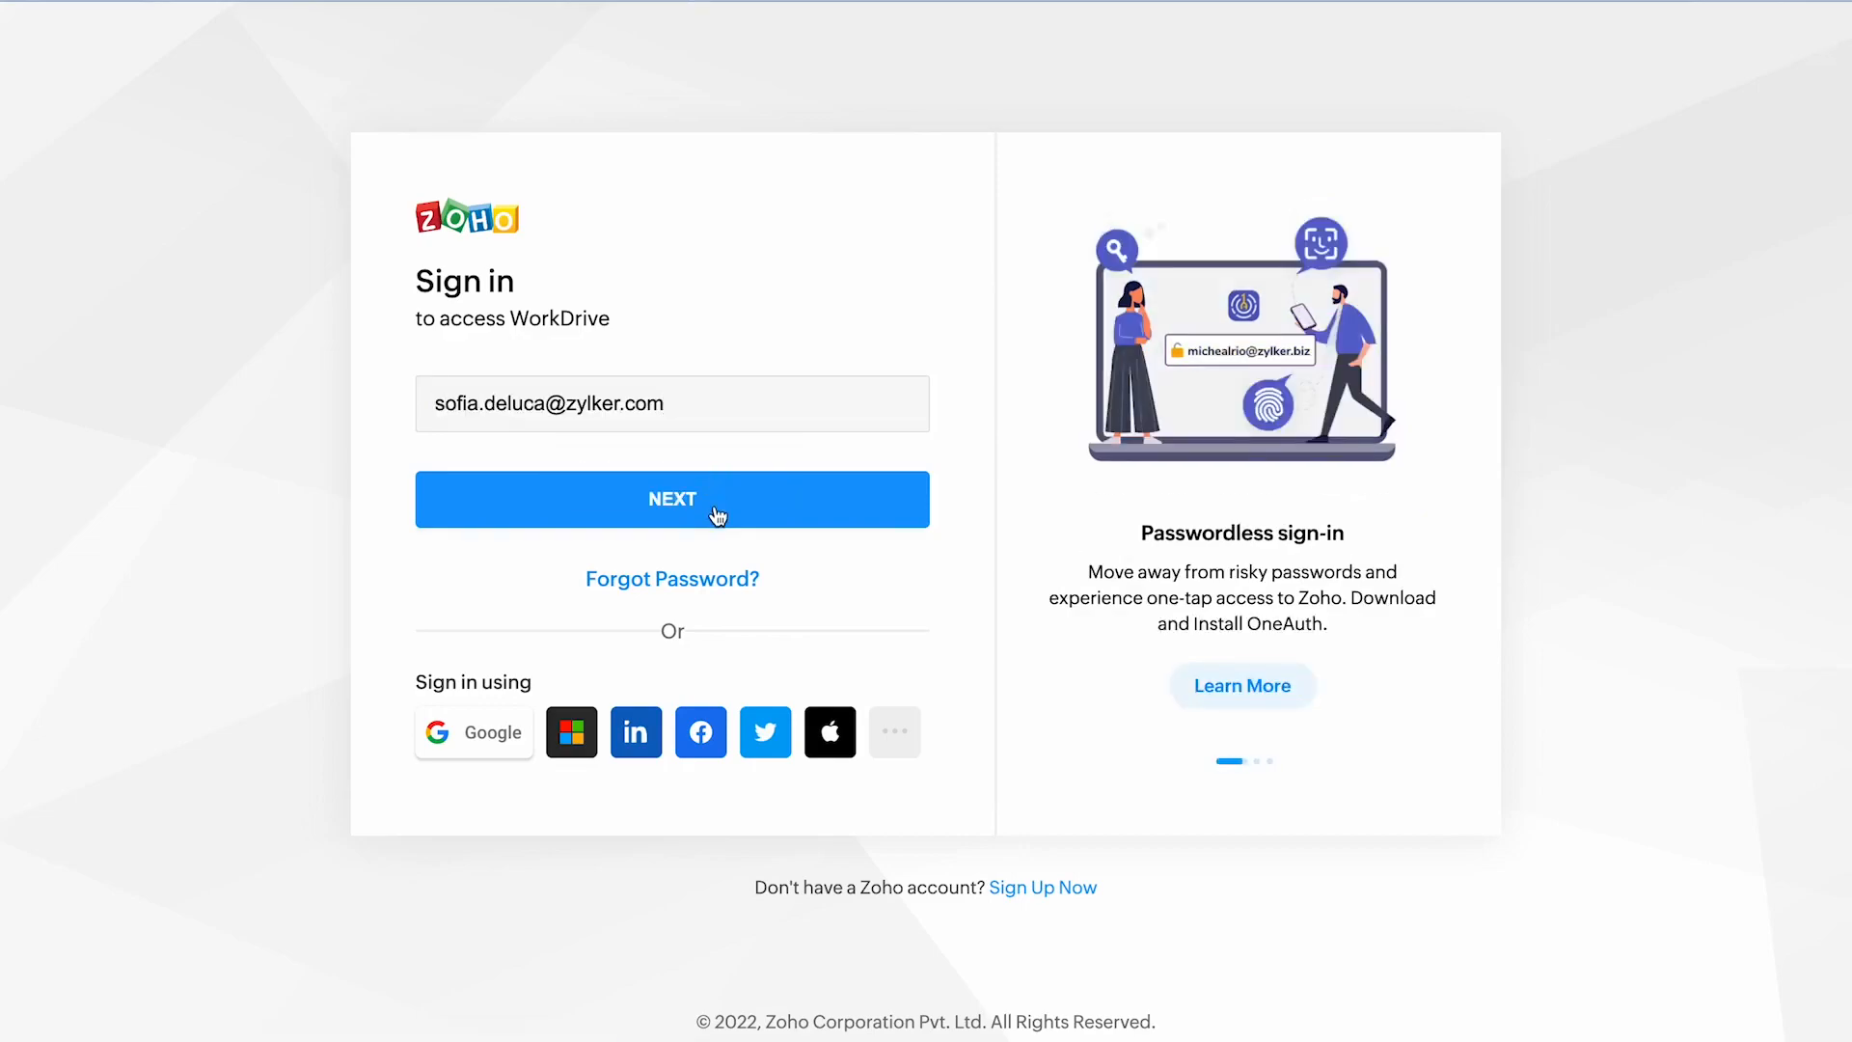
Sign in to Zoho WorkDrive with the admin's email address and account password.
left_click(715, 512)
type("••••••••••••••")
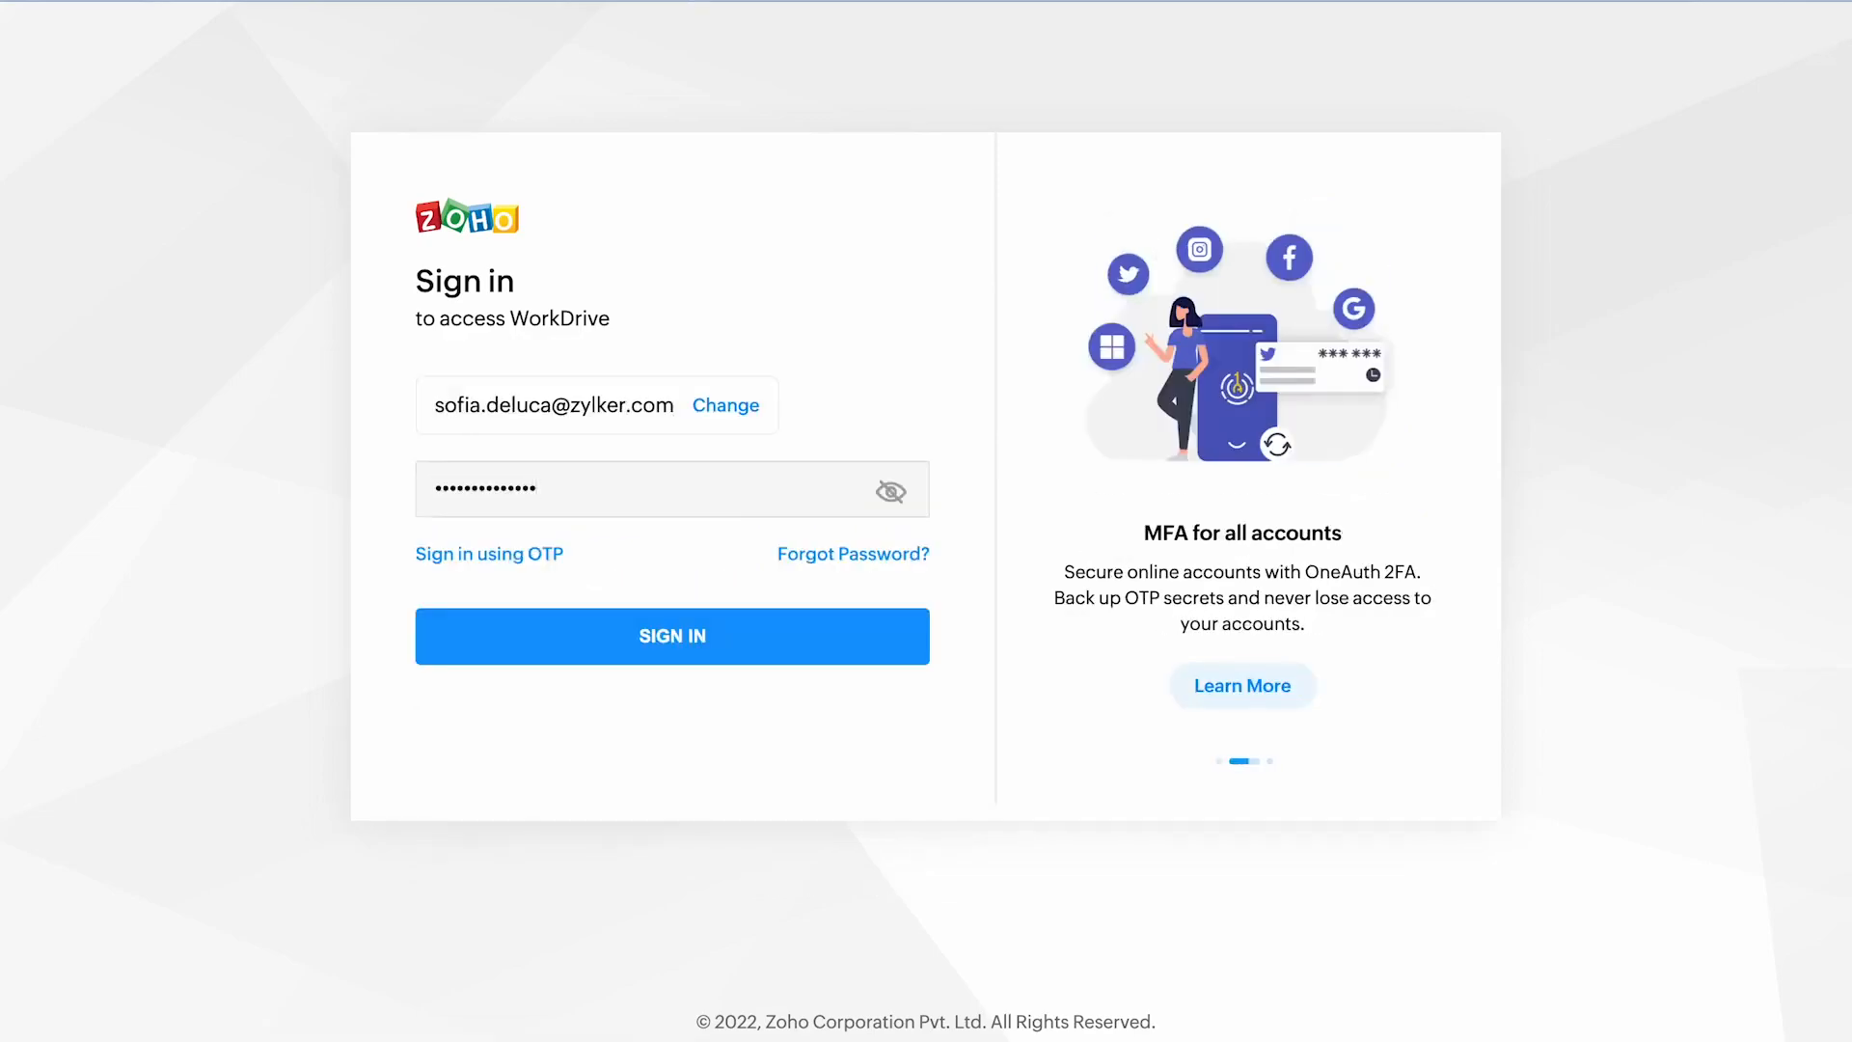
key("Return")
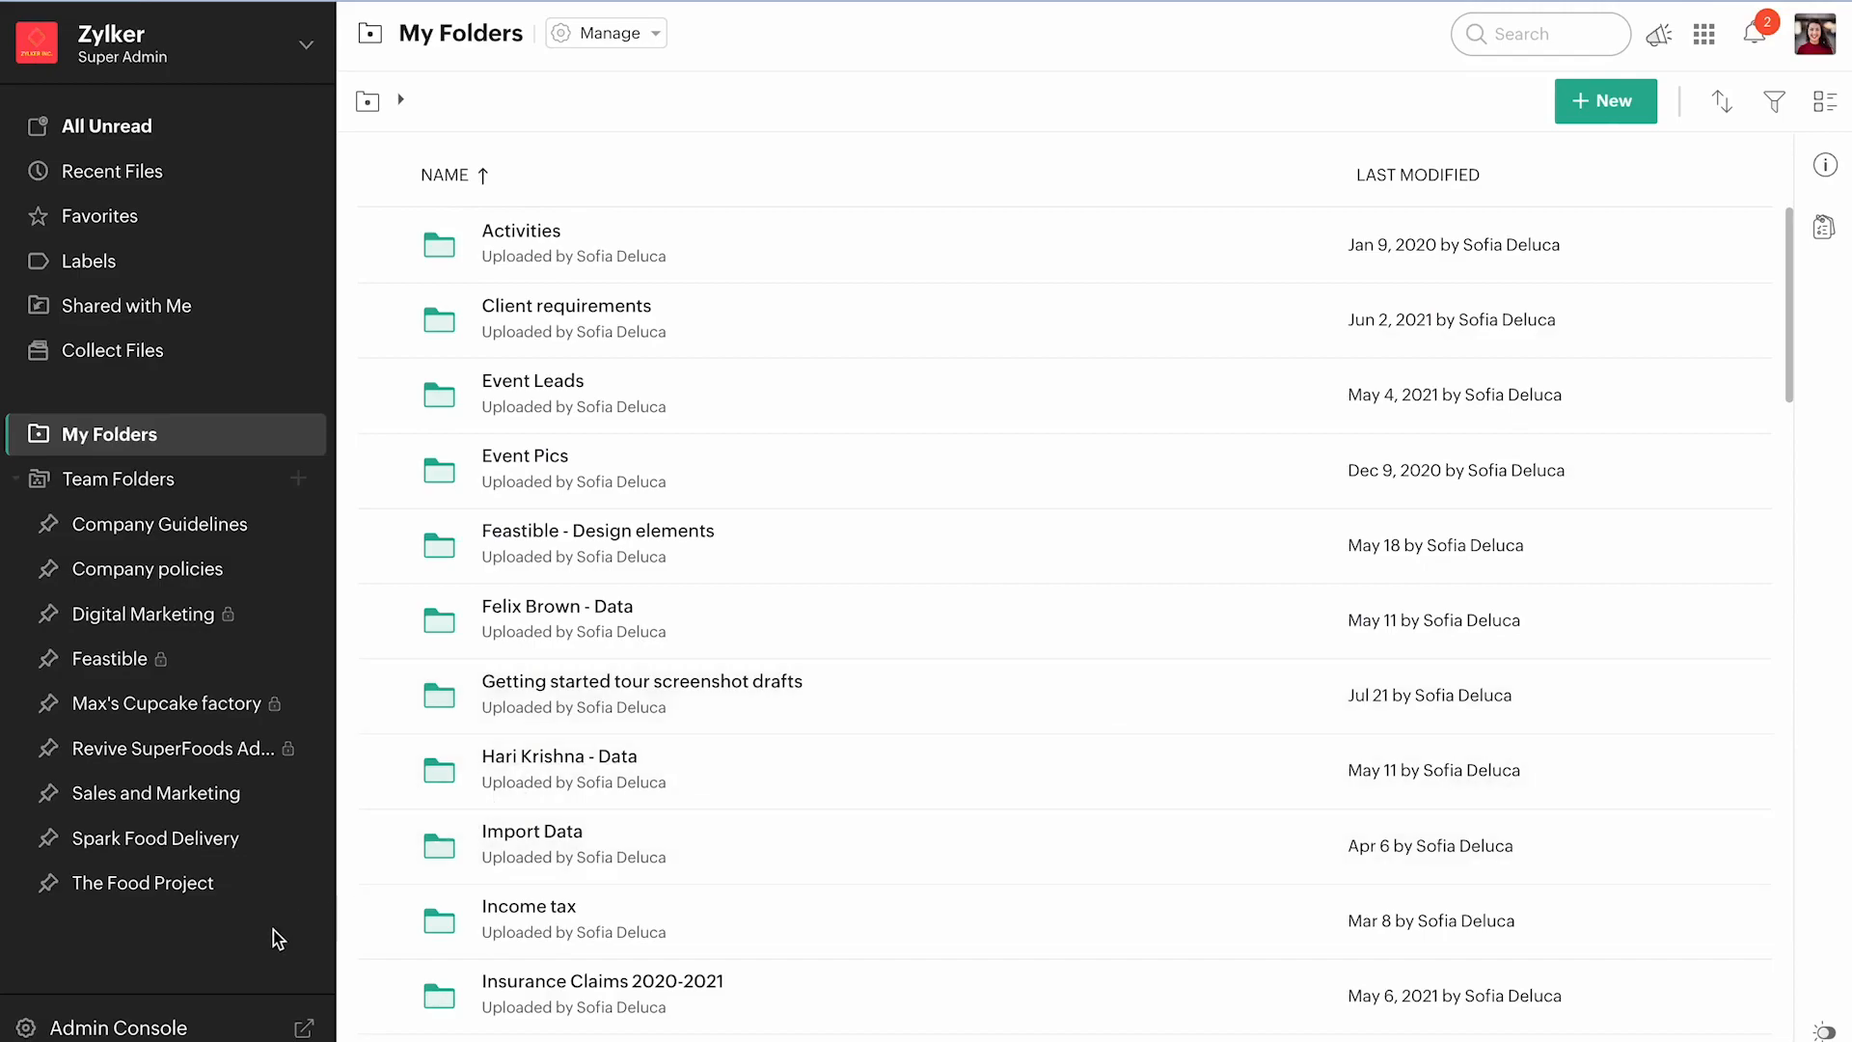
Open the Migration page in WorkDrive's Admin Console and start a migration from Google Workspace.
left_click(227, 1026)
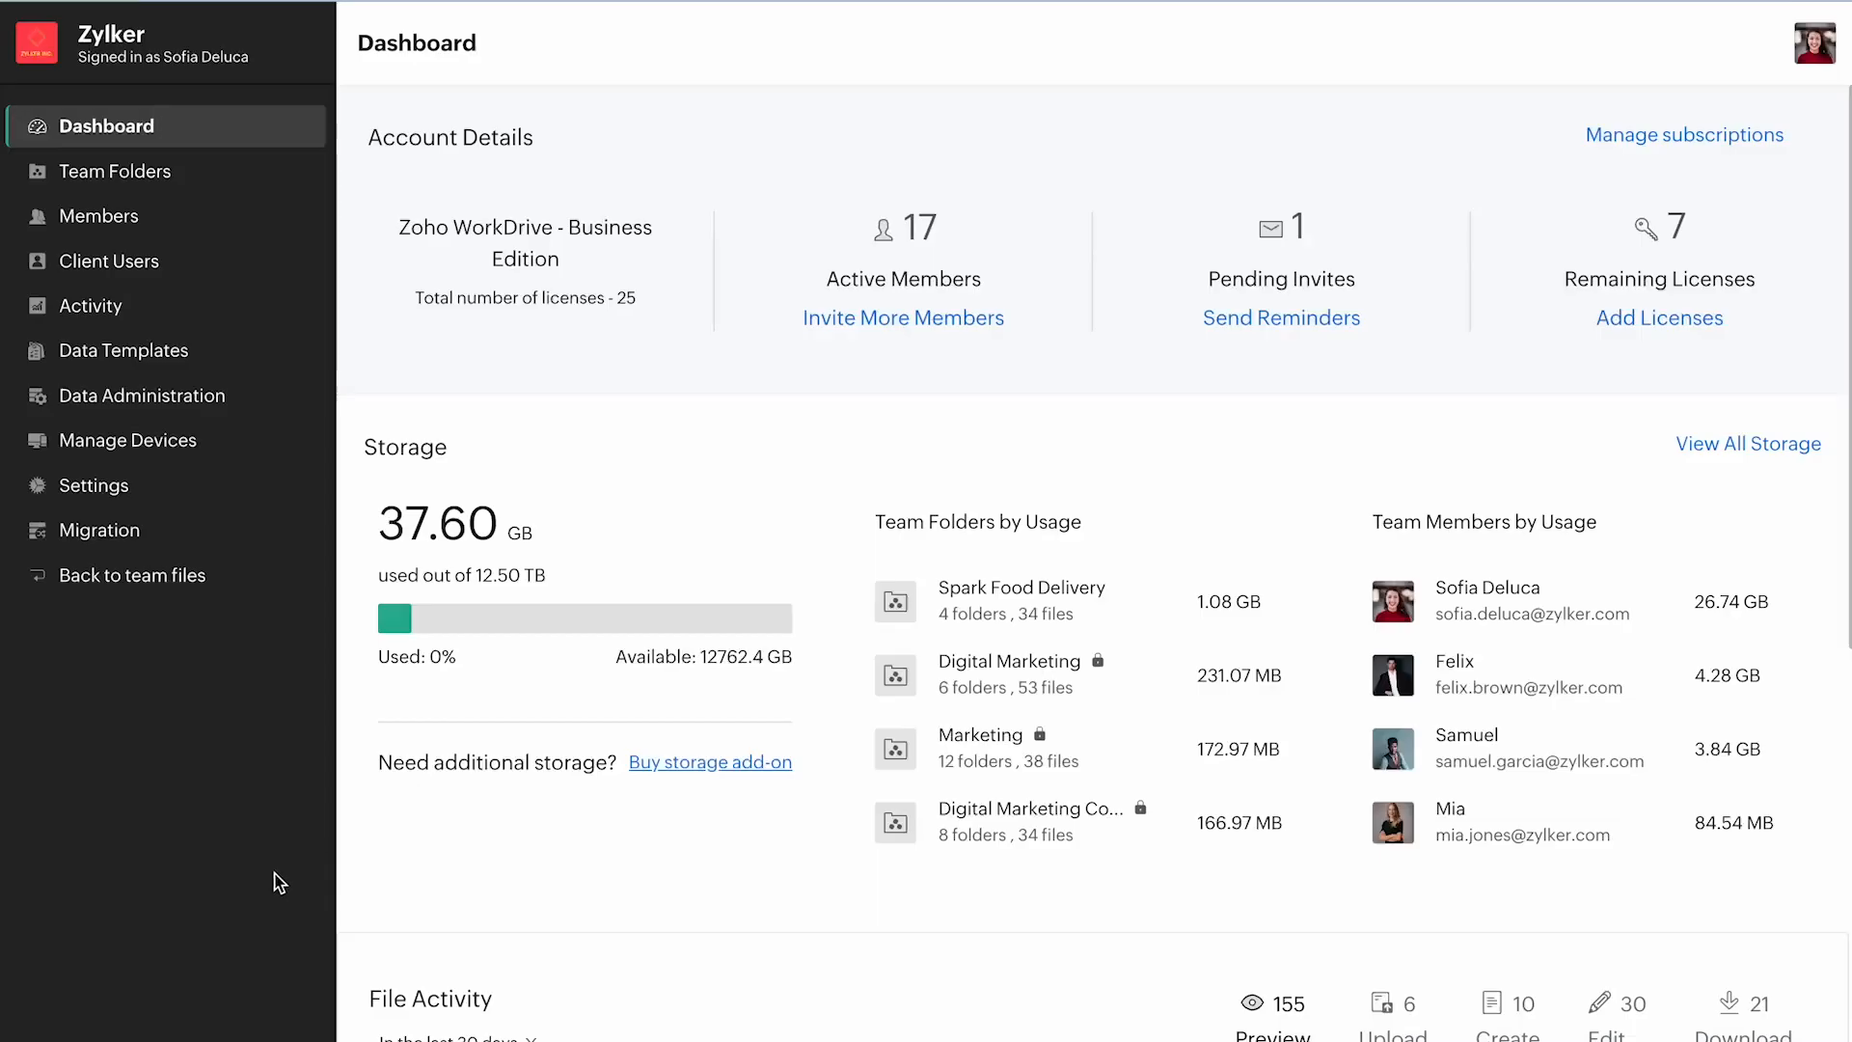
left_click(246, 542)
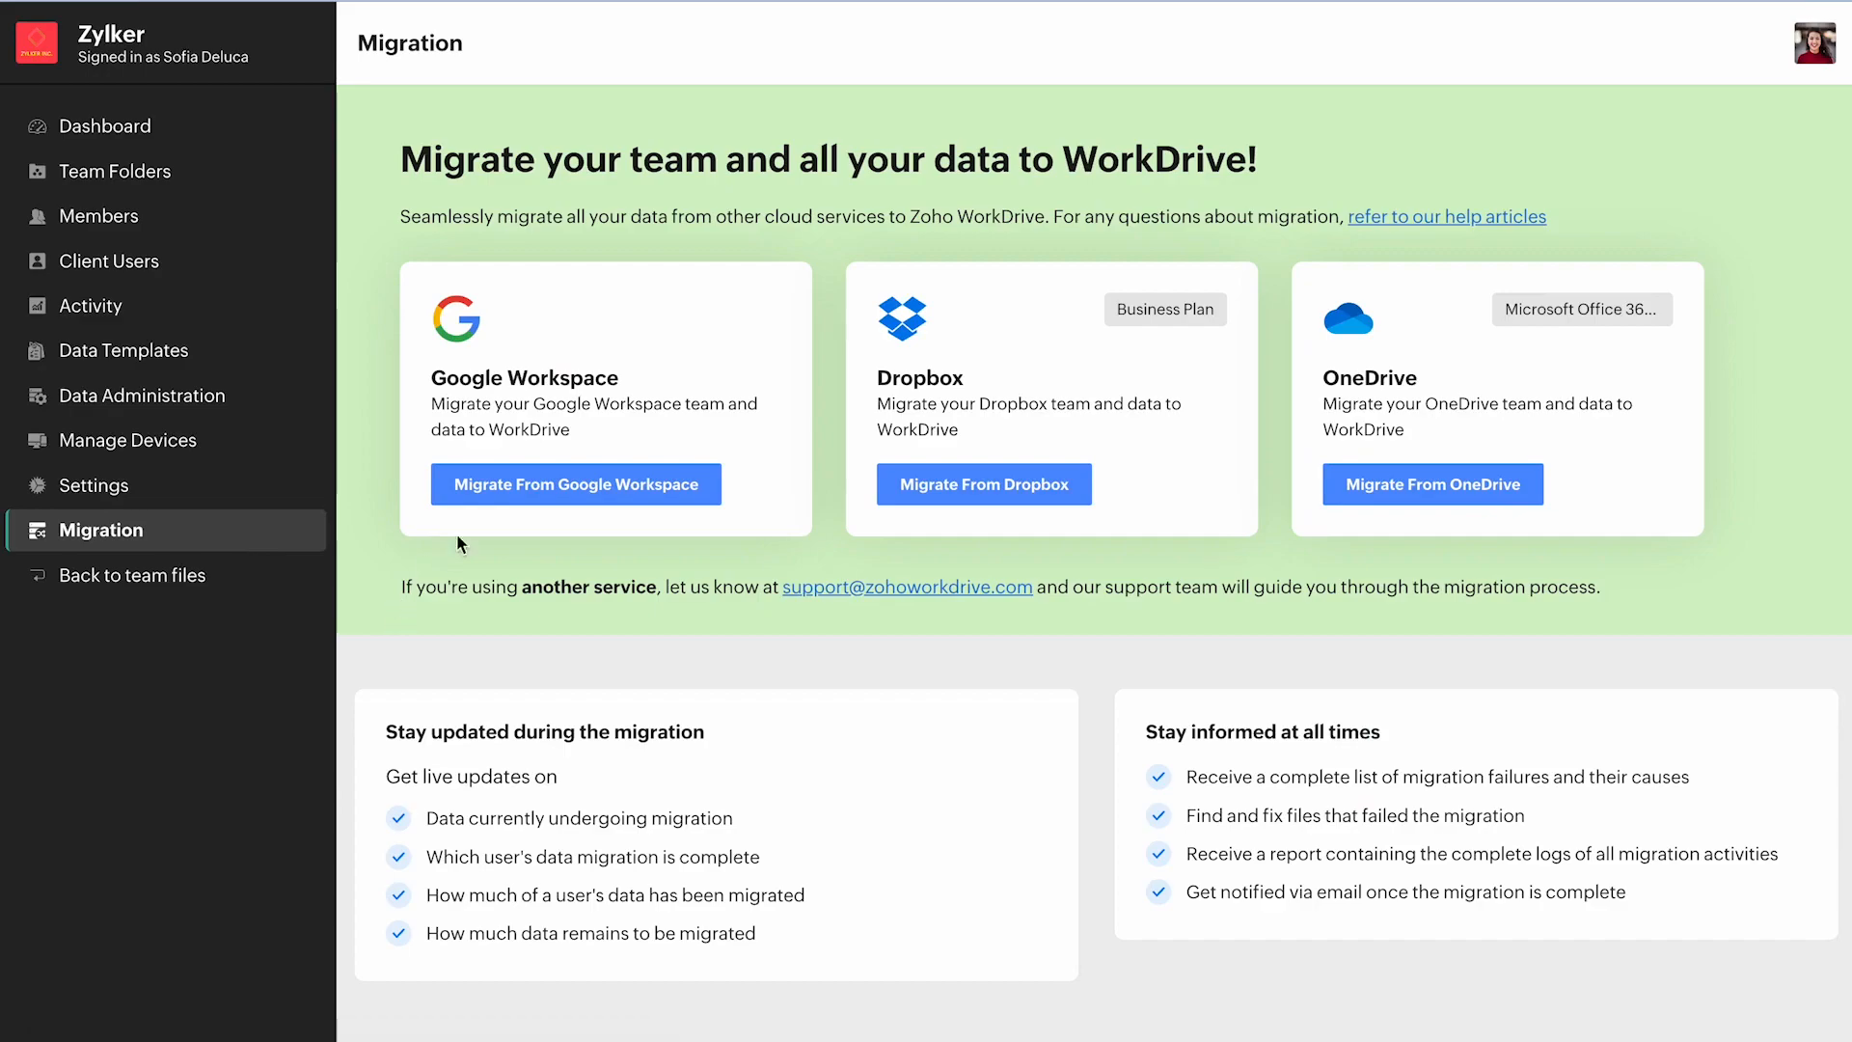
left_click(513, 490)
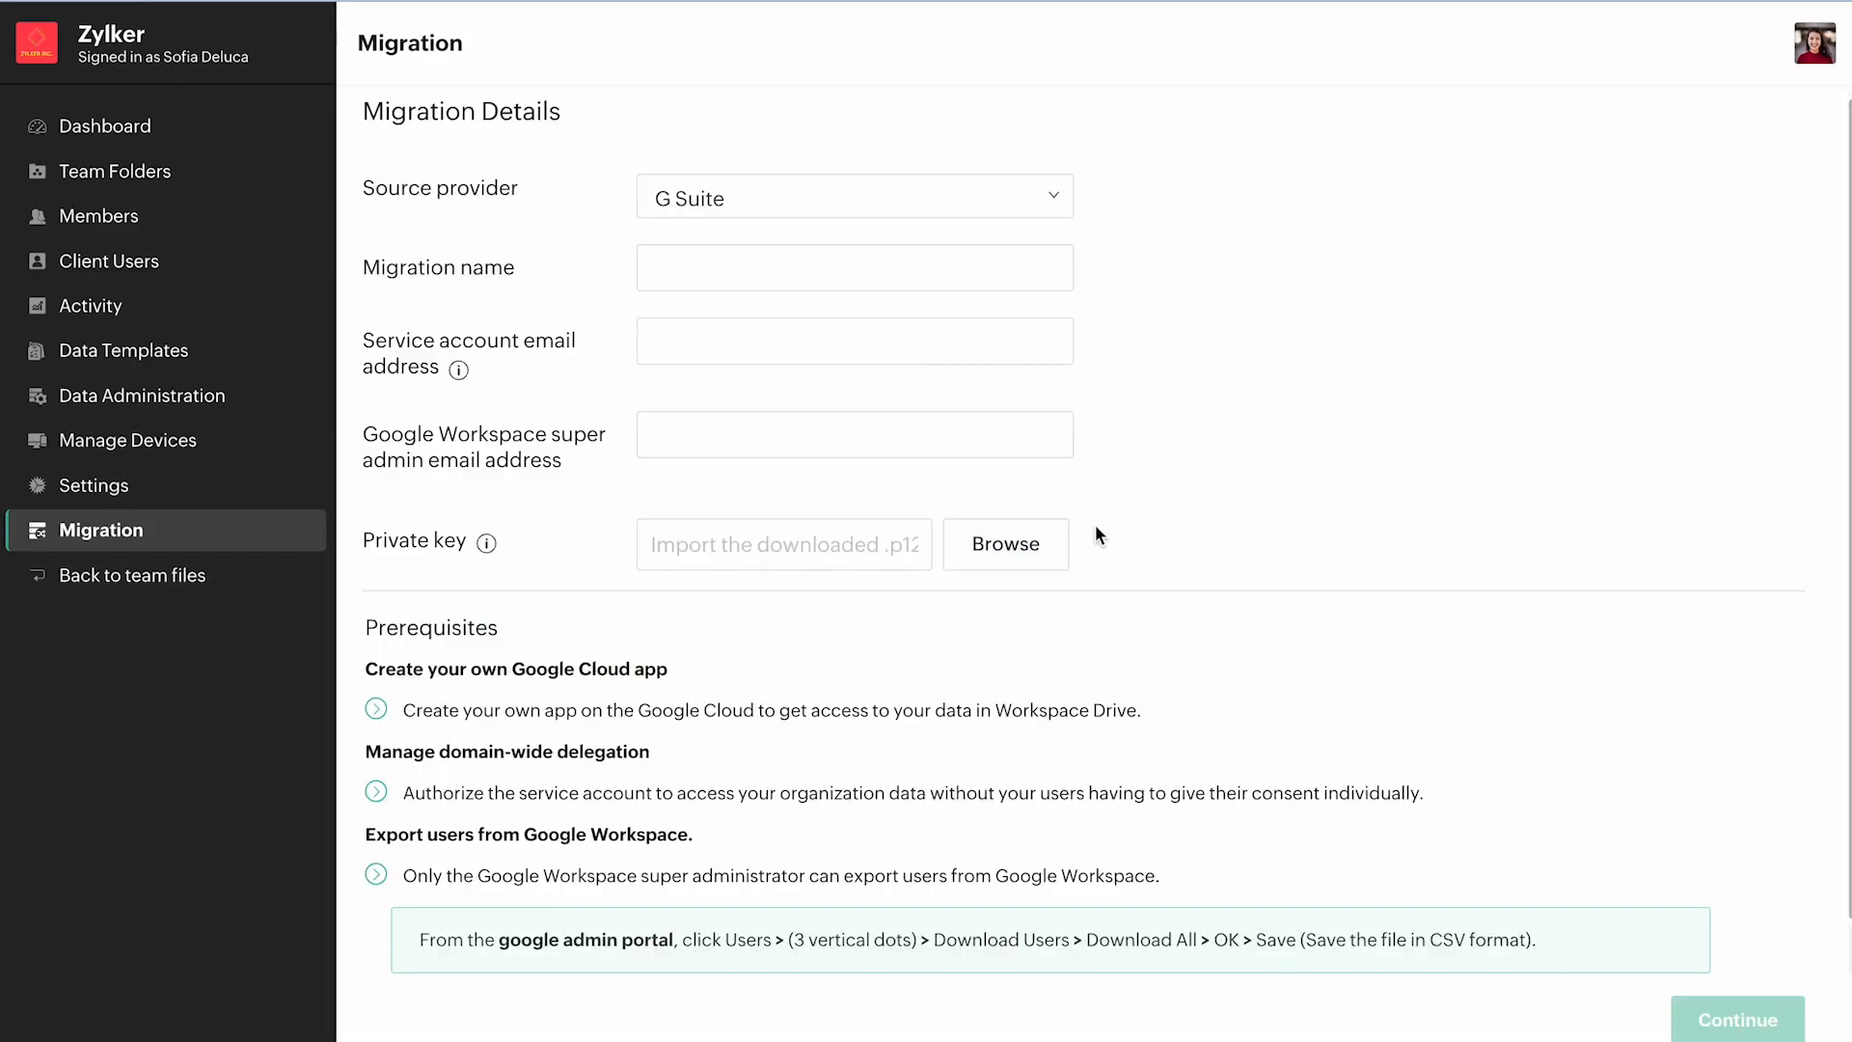
Name the migration "Zylker Team Data" and fill in the service account and Google Workspace super admin email addresses.
left_click(814, 282)
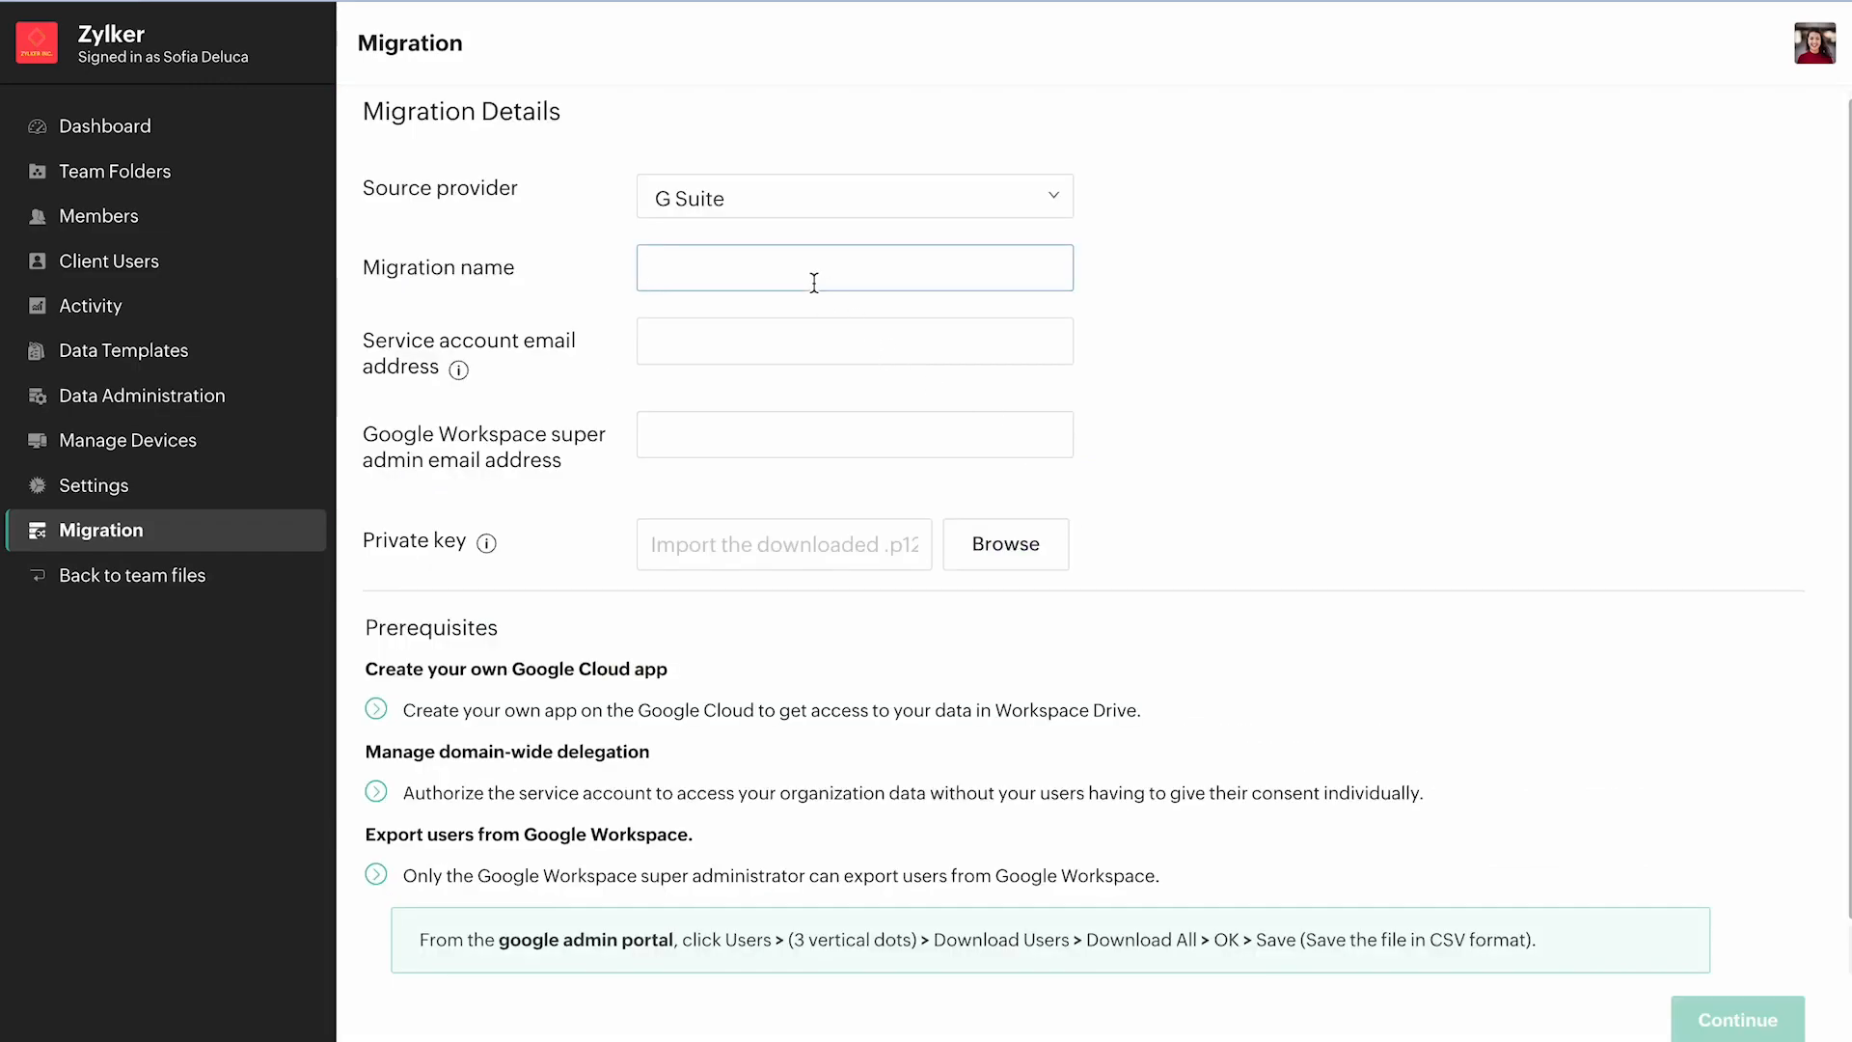
type("Zylker Team Data")
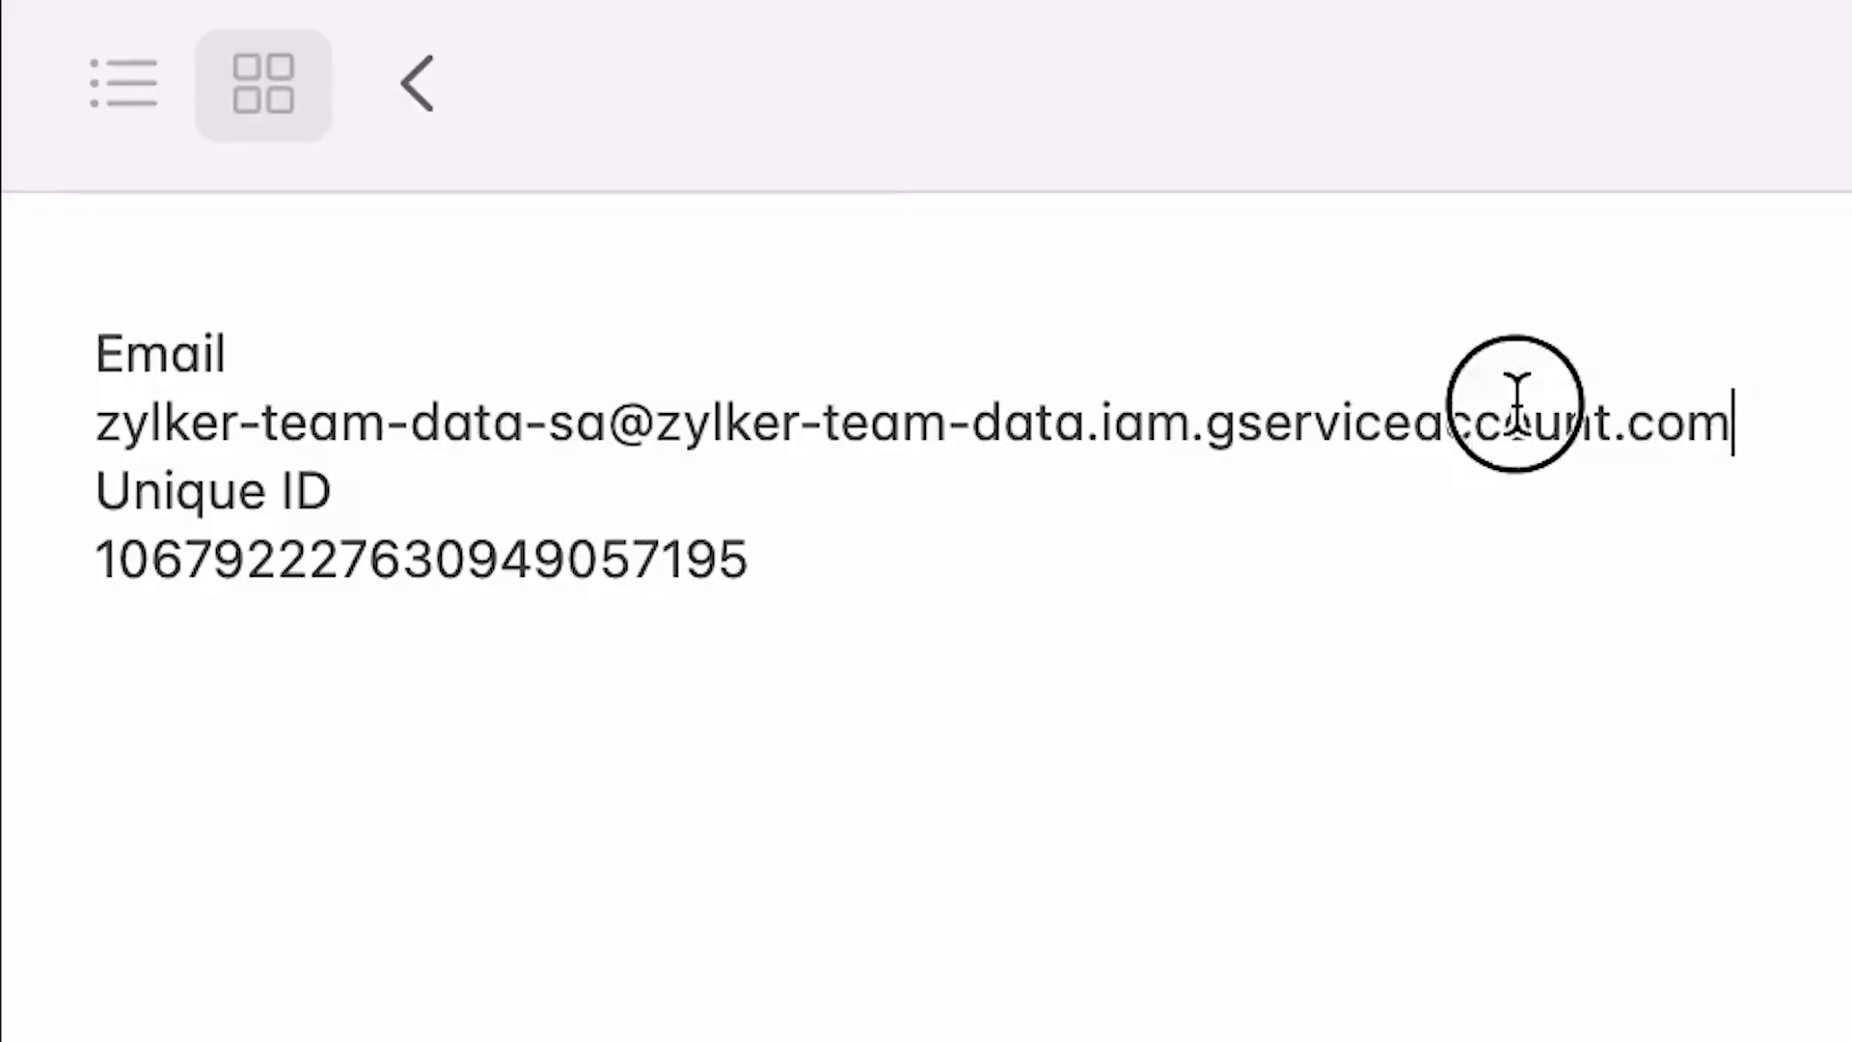
left_click_drag(1732, 421, 108, 449)
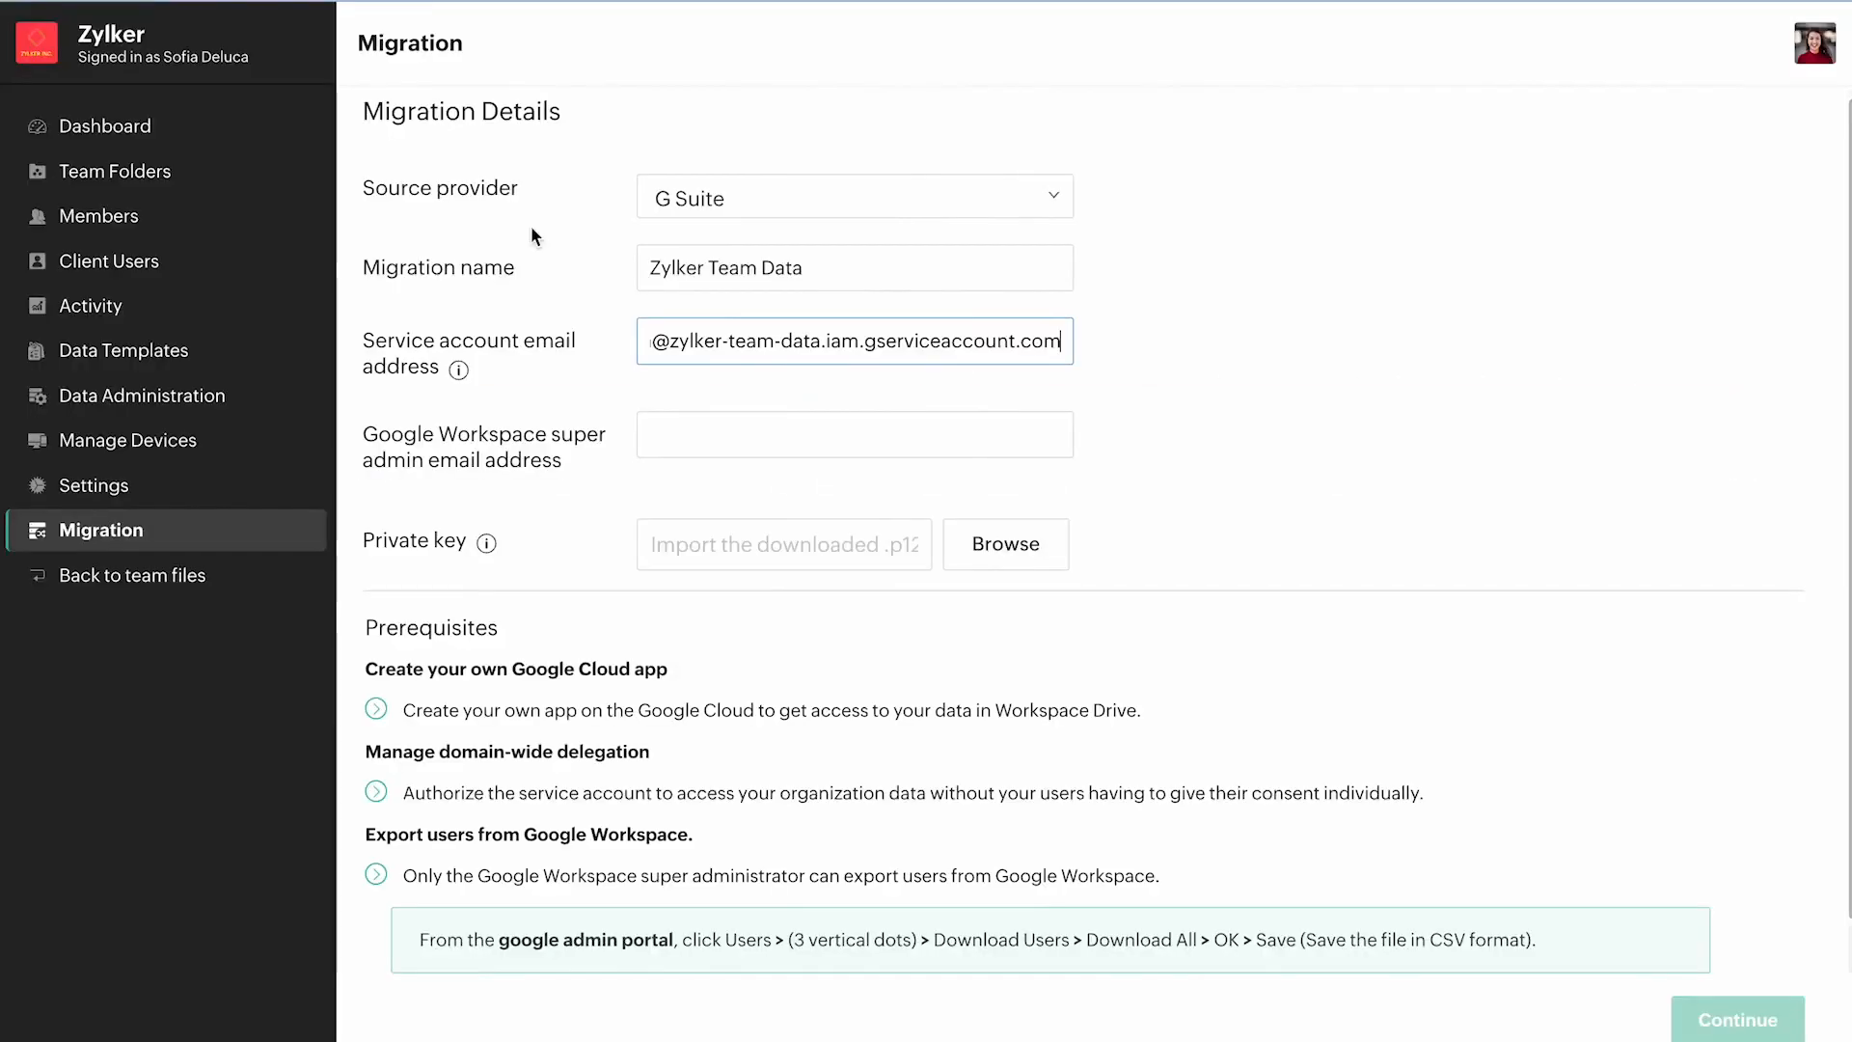
left_click(828, 428)
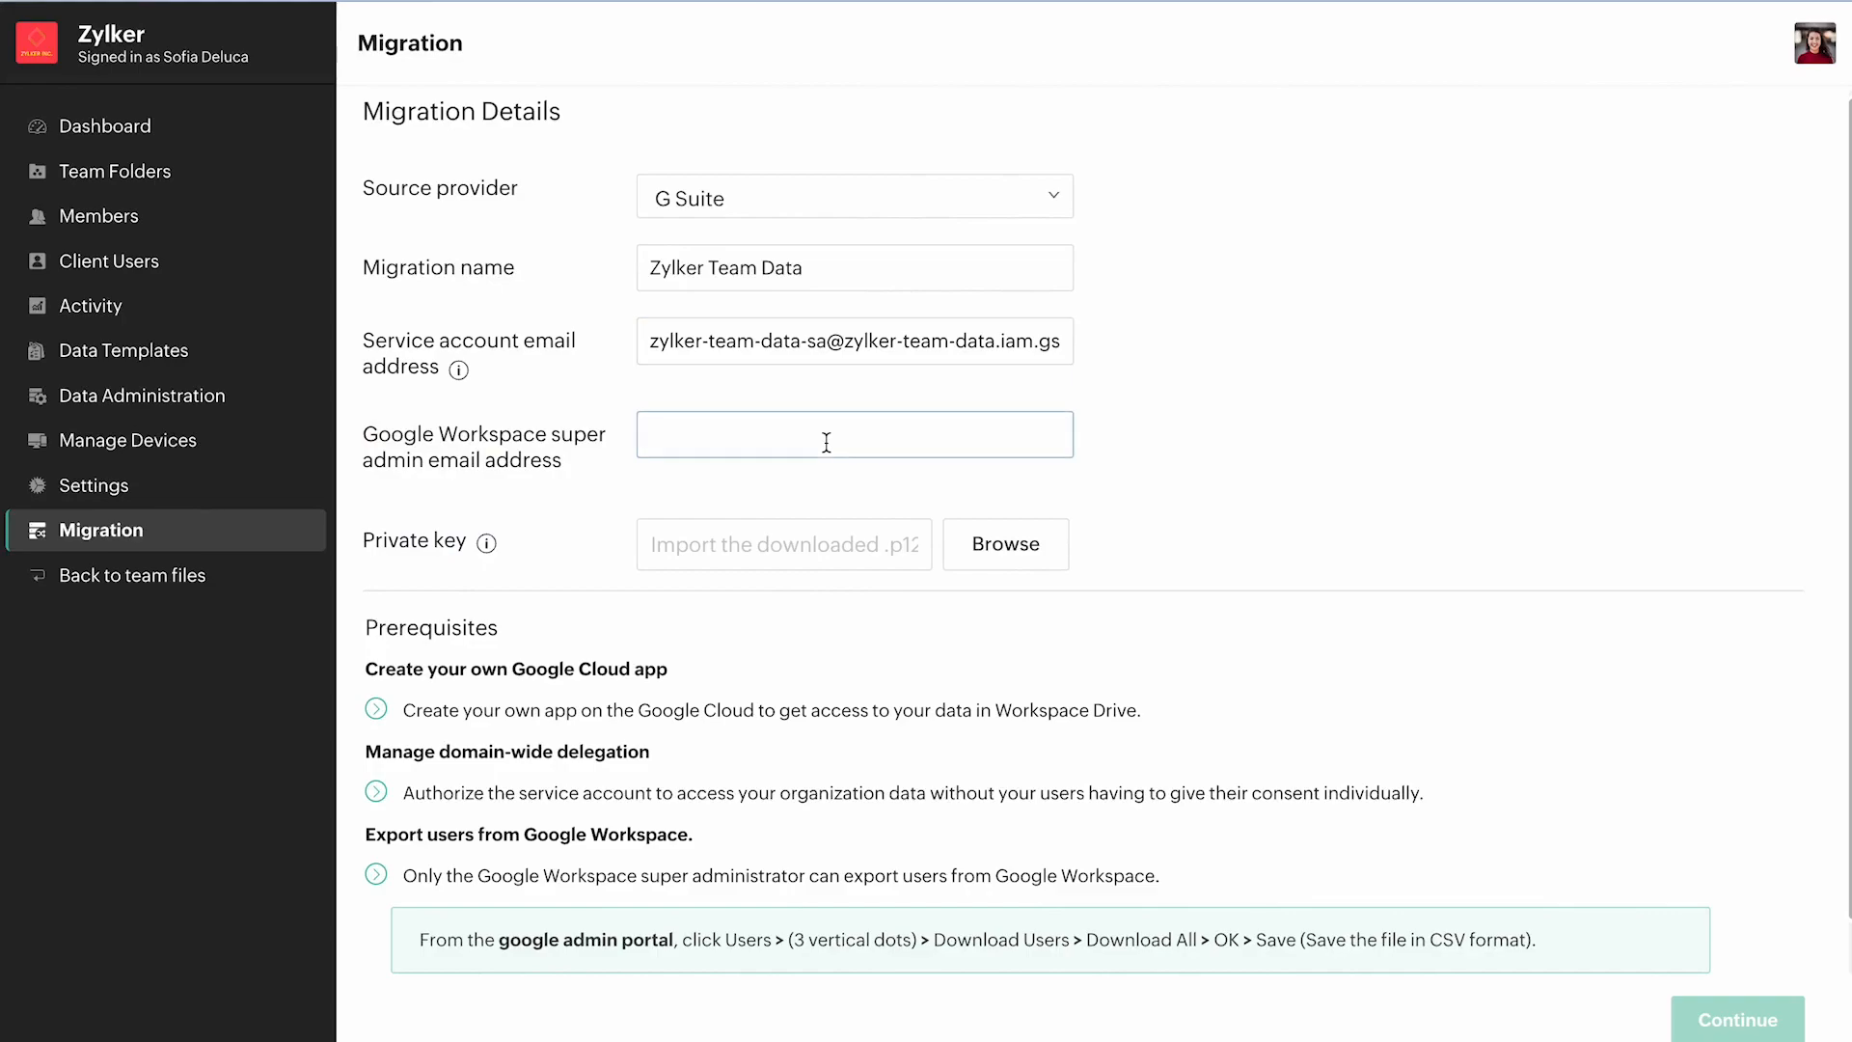
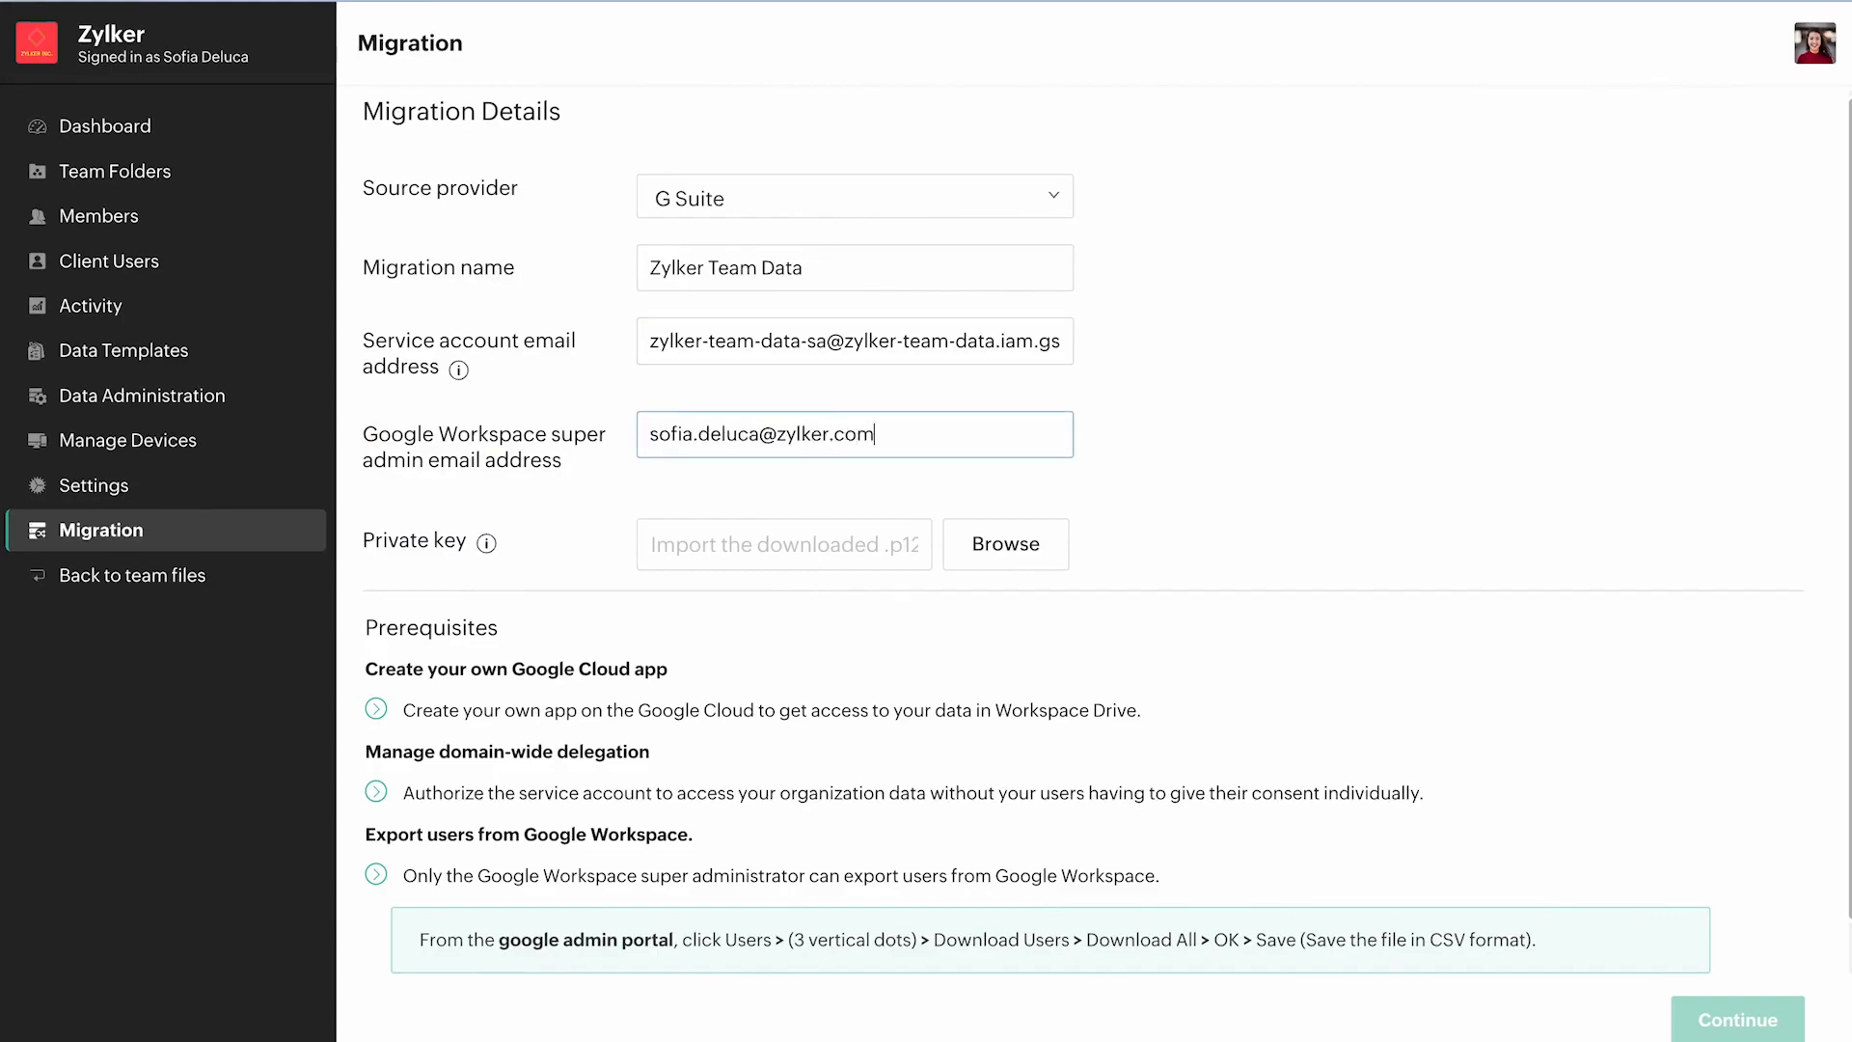
Import zylker-team-data.p12 as the migration's private key and continue to the user import.
left_click(1032, 559)
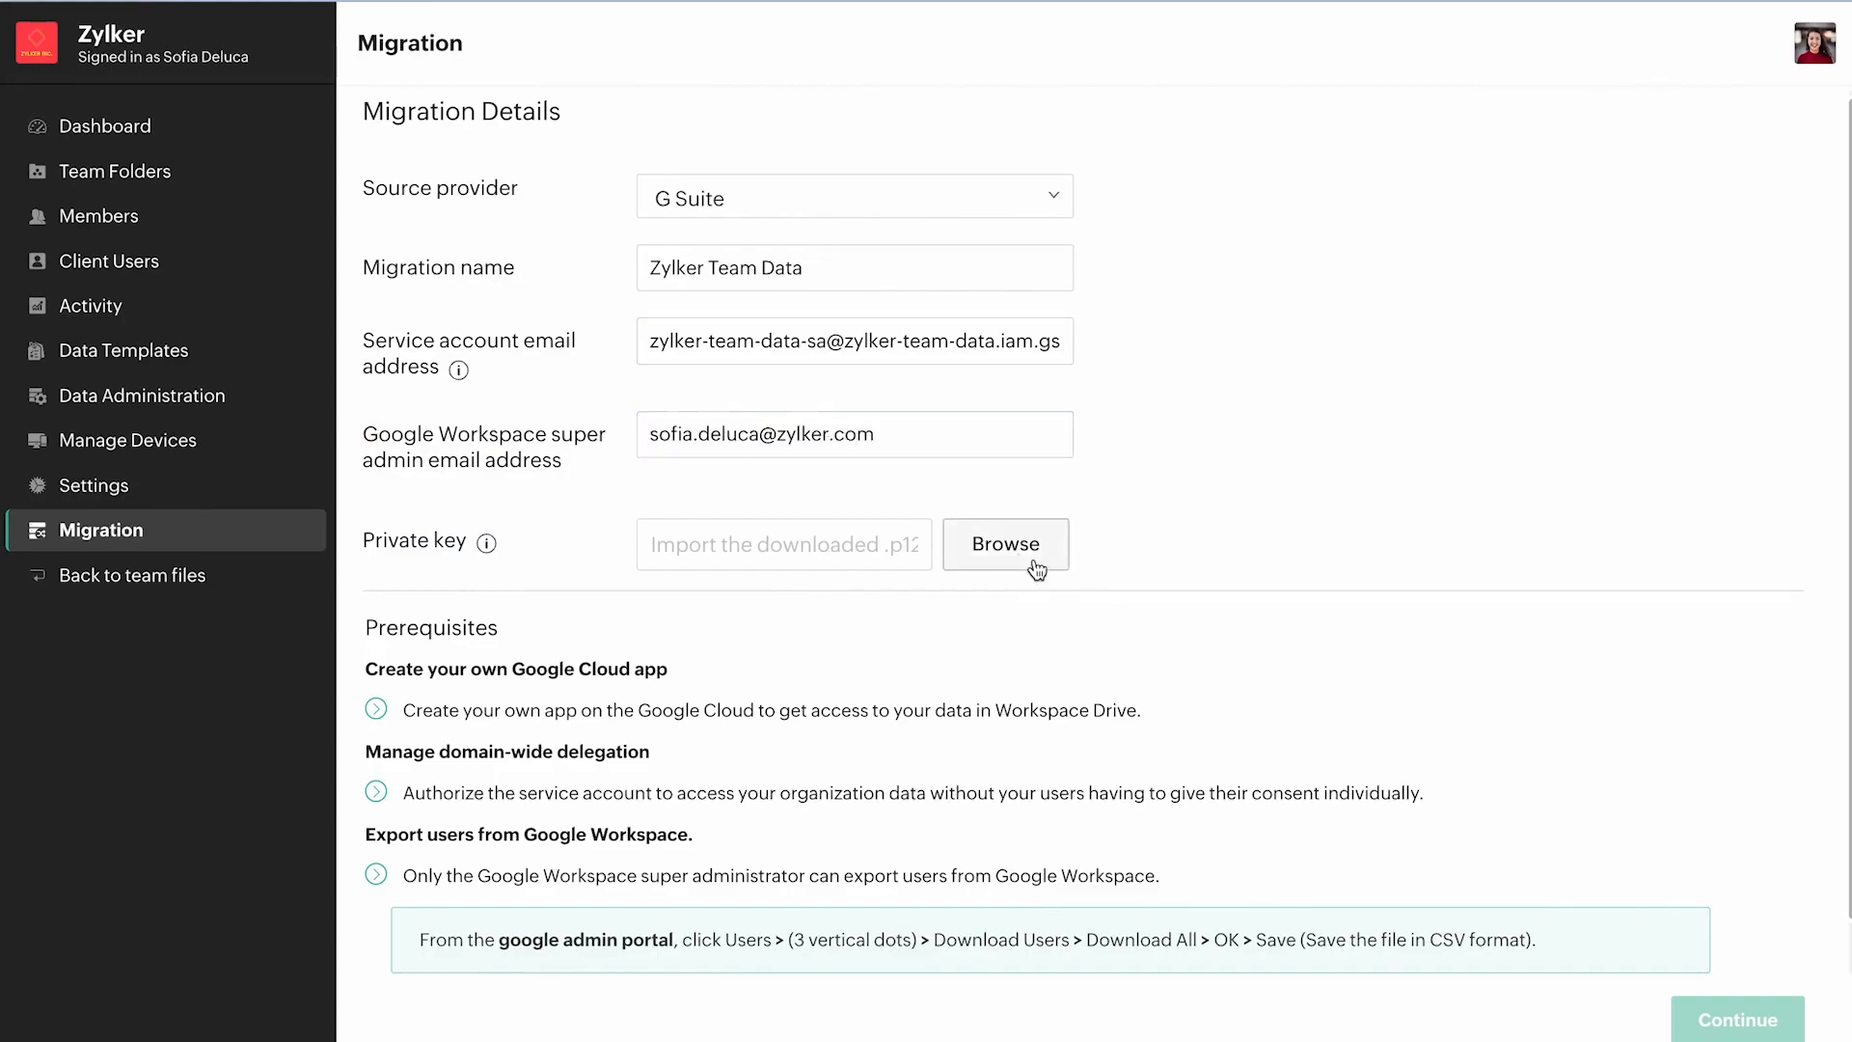
double_click(745, 349)
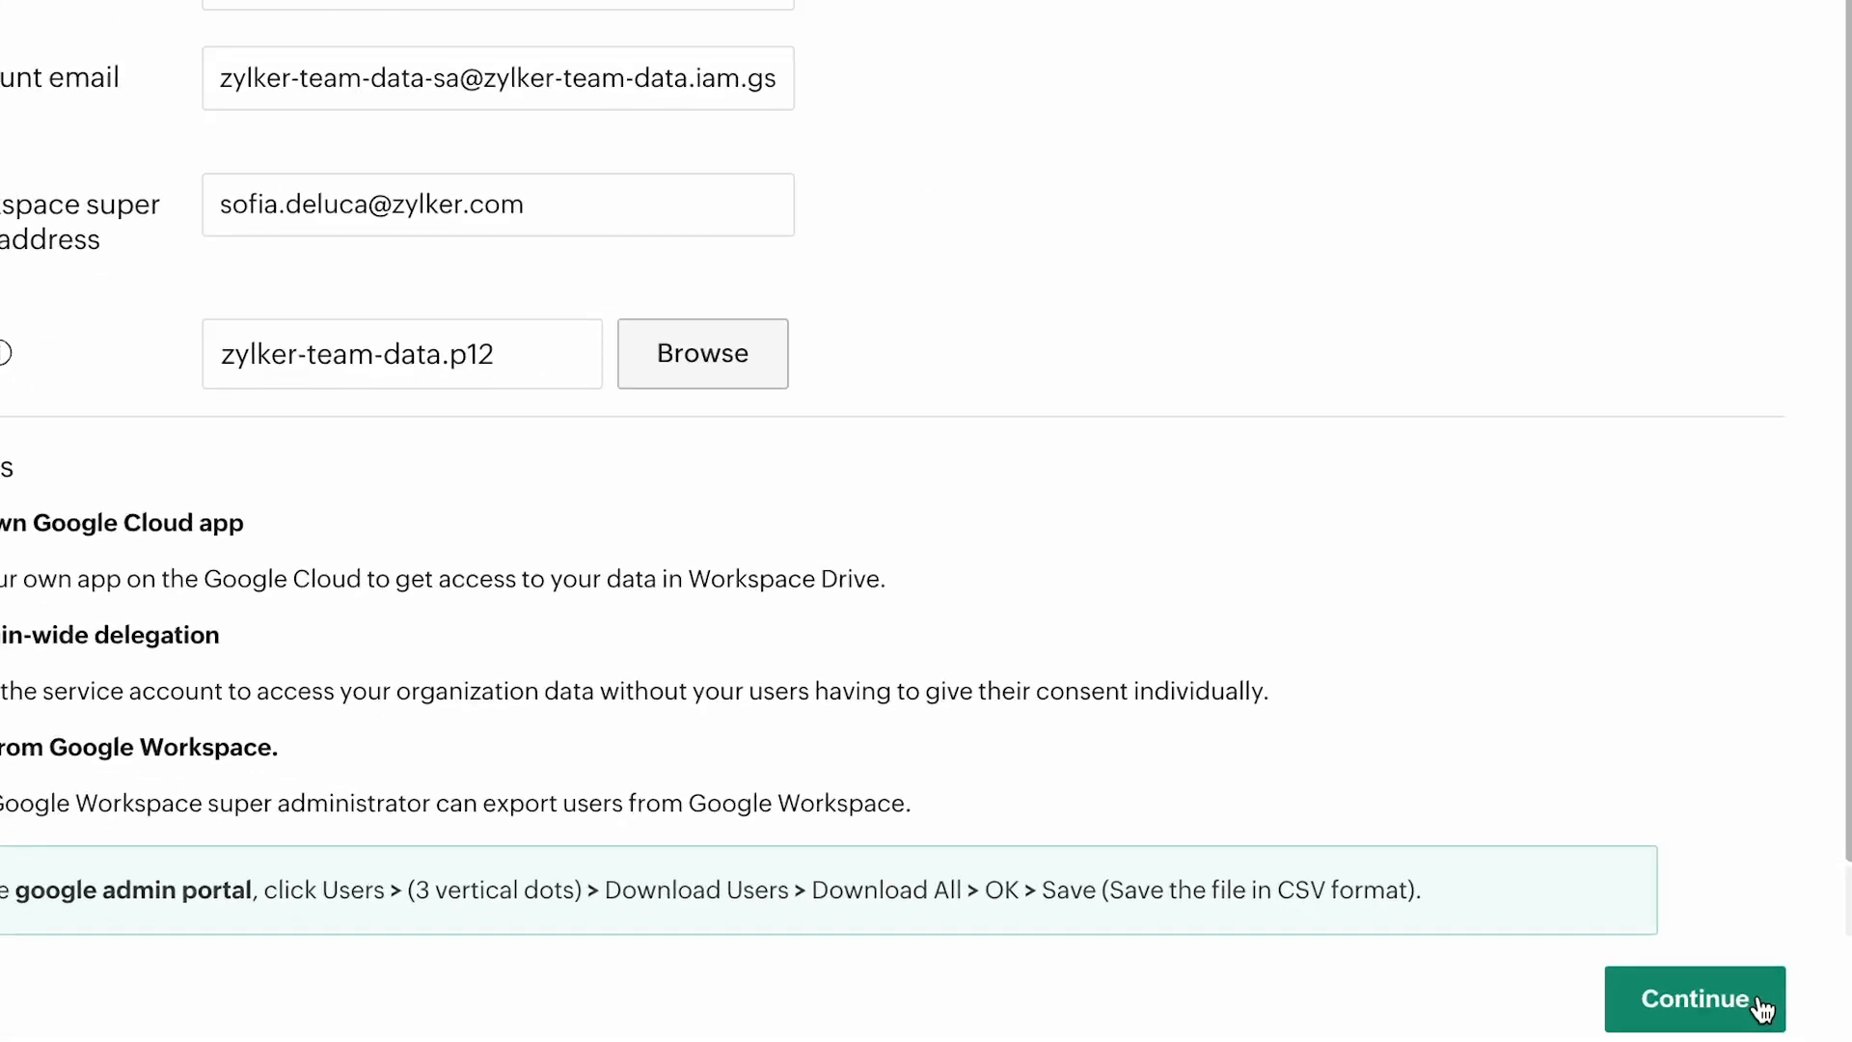
left_click(1727, 982)
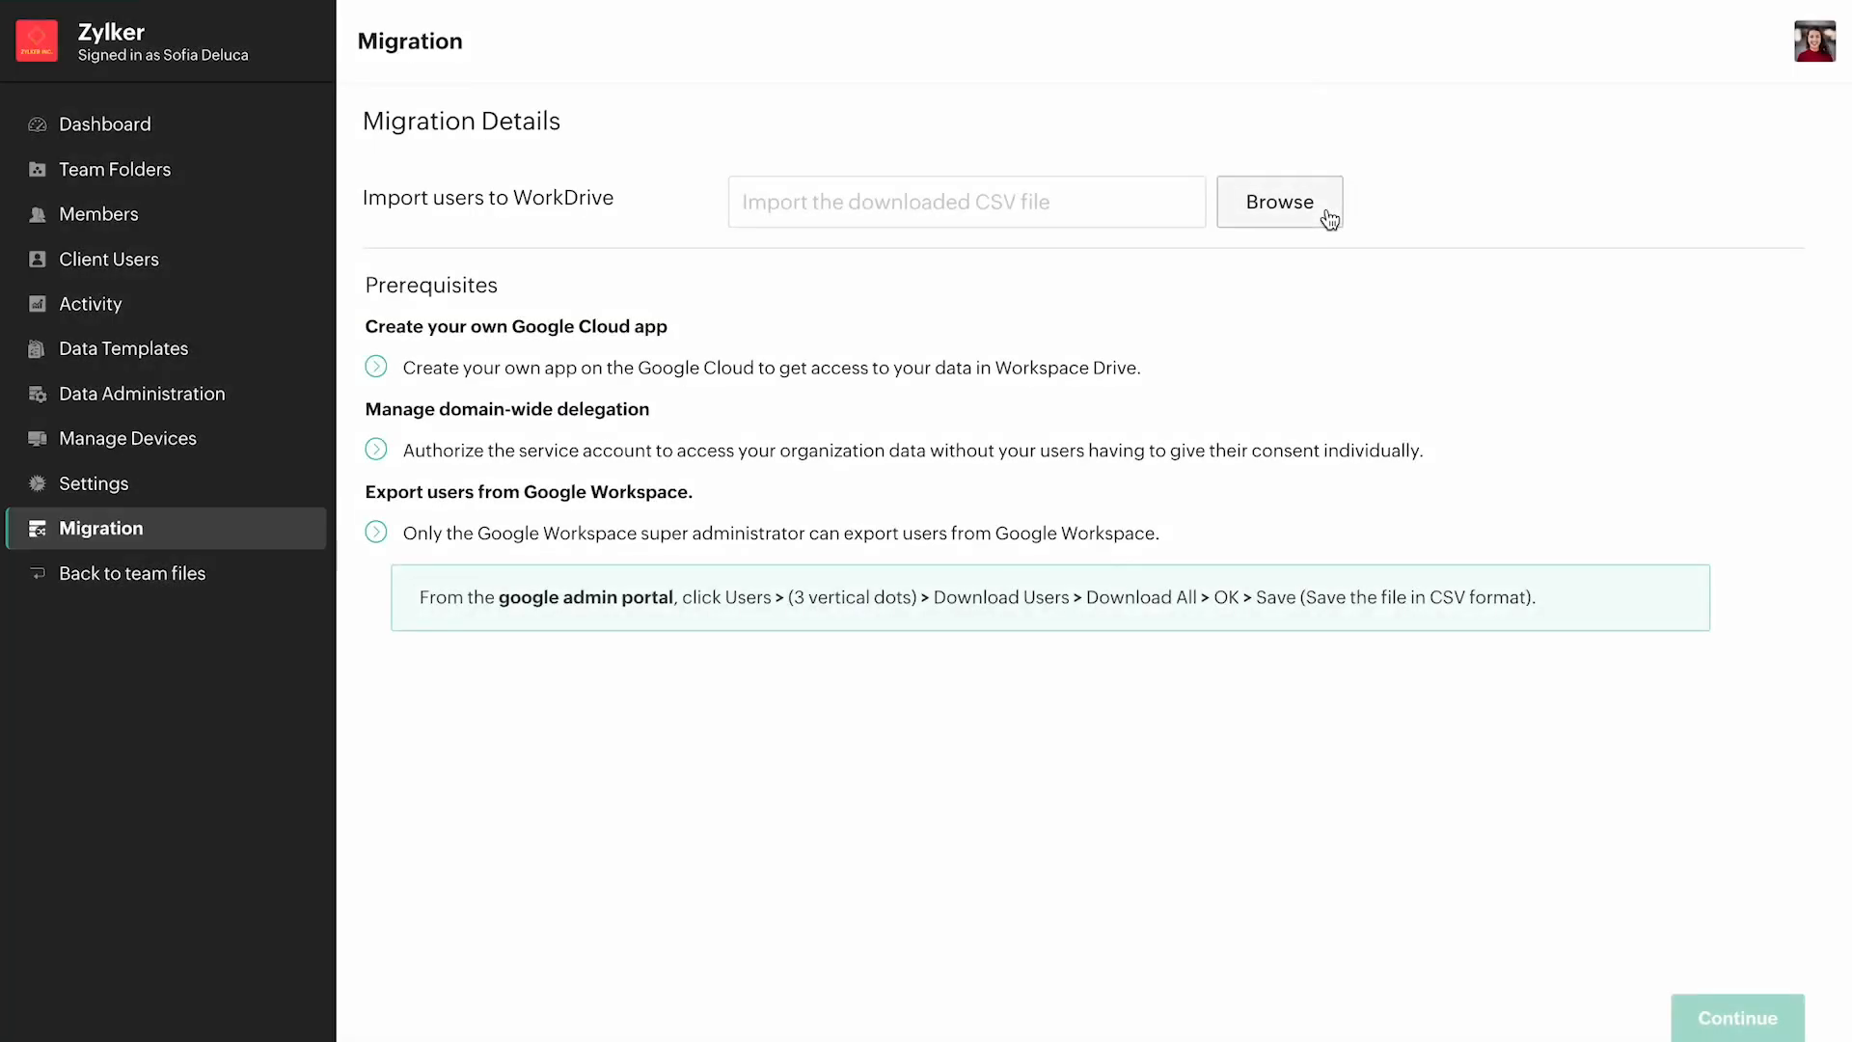
Import the User_Download_12112022_174005 CSV from Downloads to map users to WorkDrive, and show the unmapped users.
left_click(1327, 207)
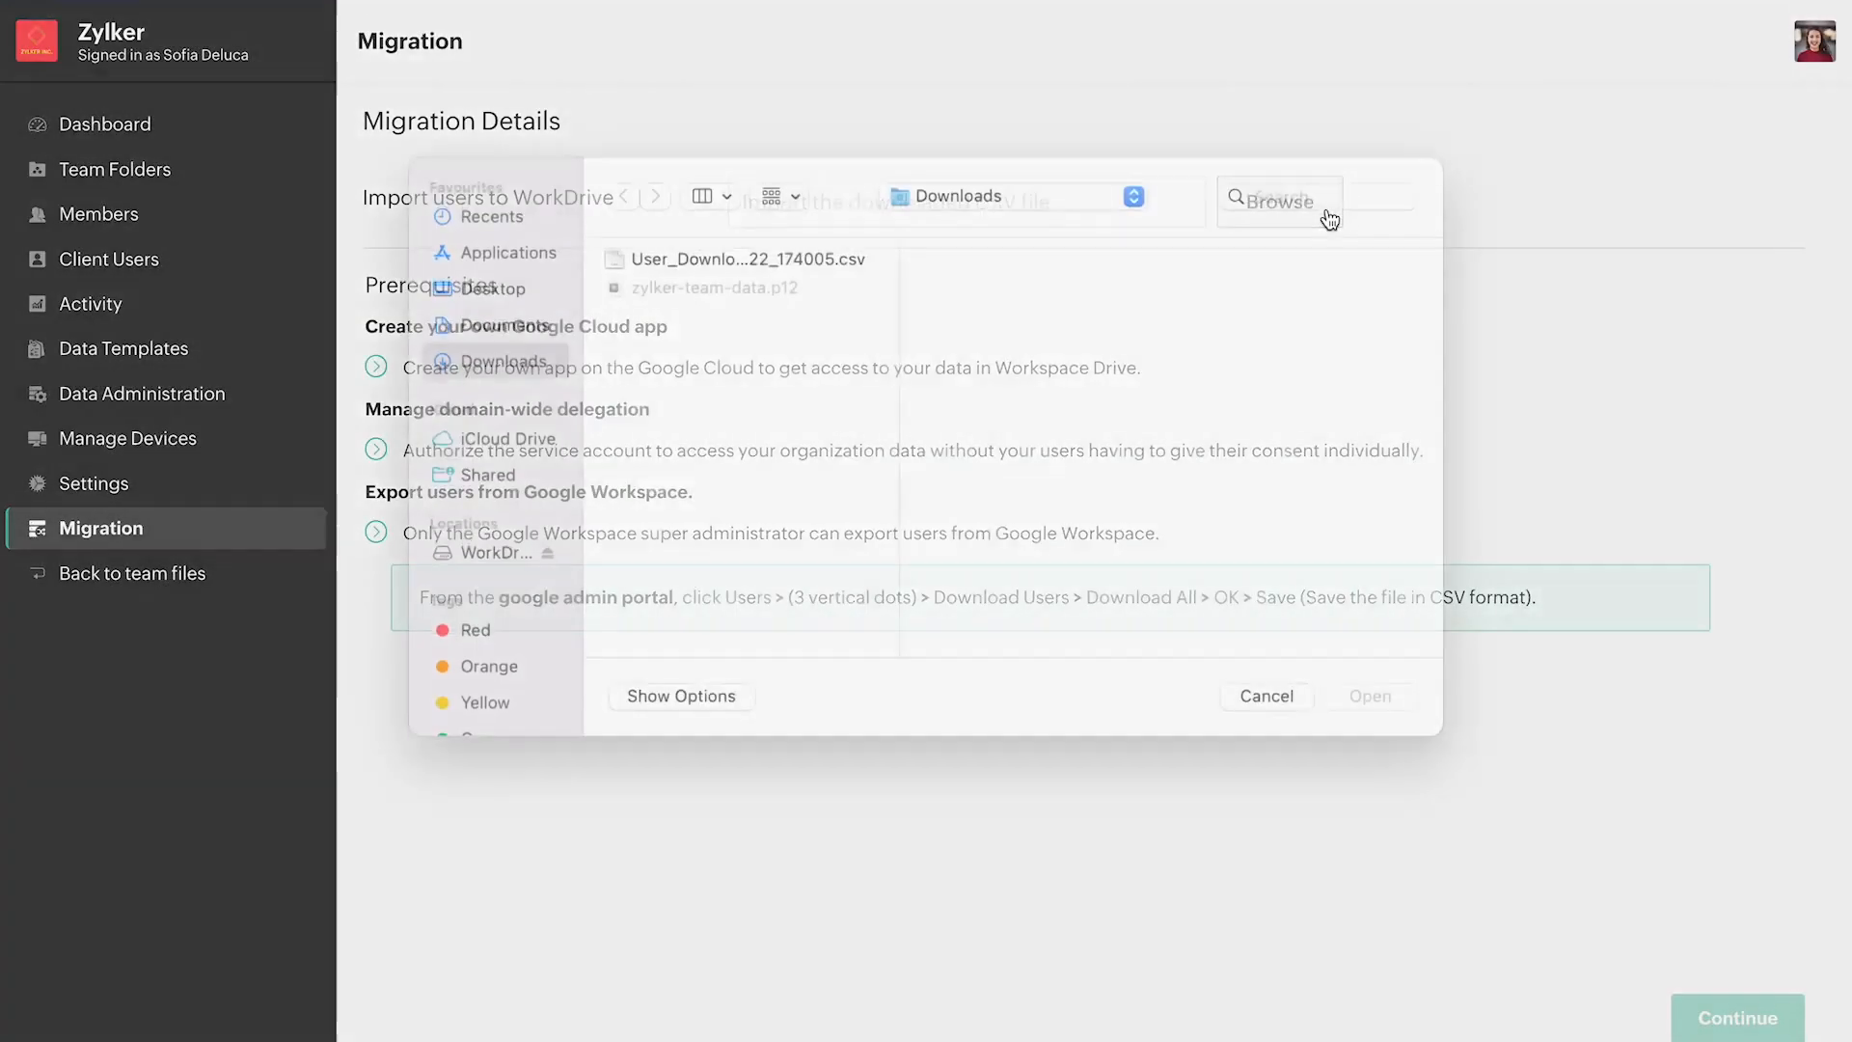
left_click(847, 290)
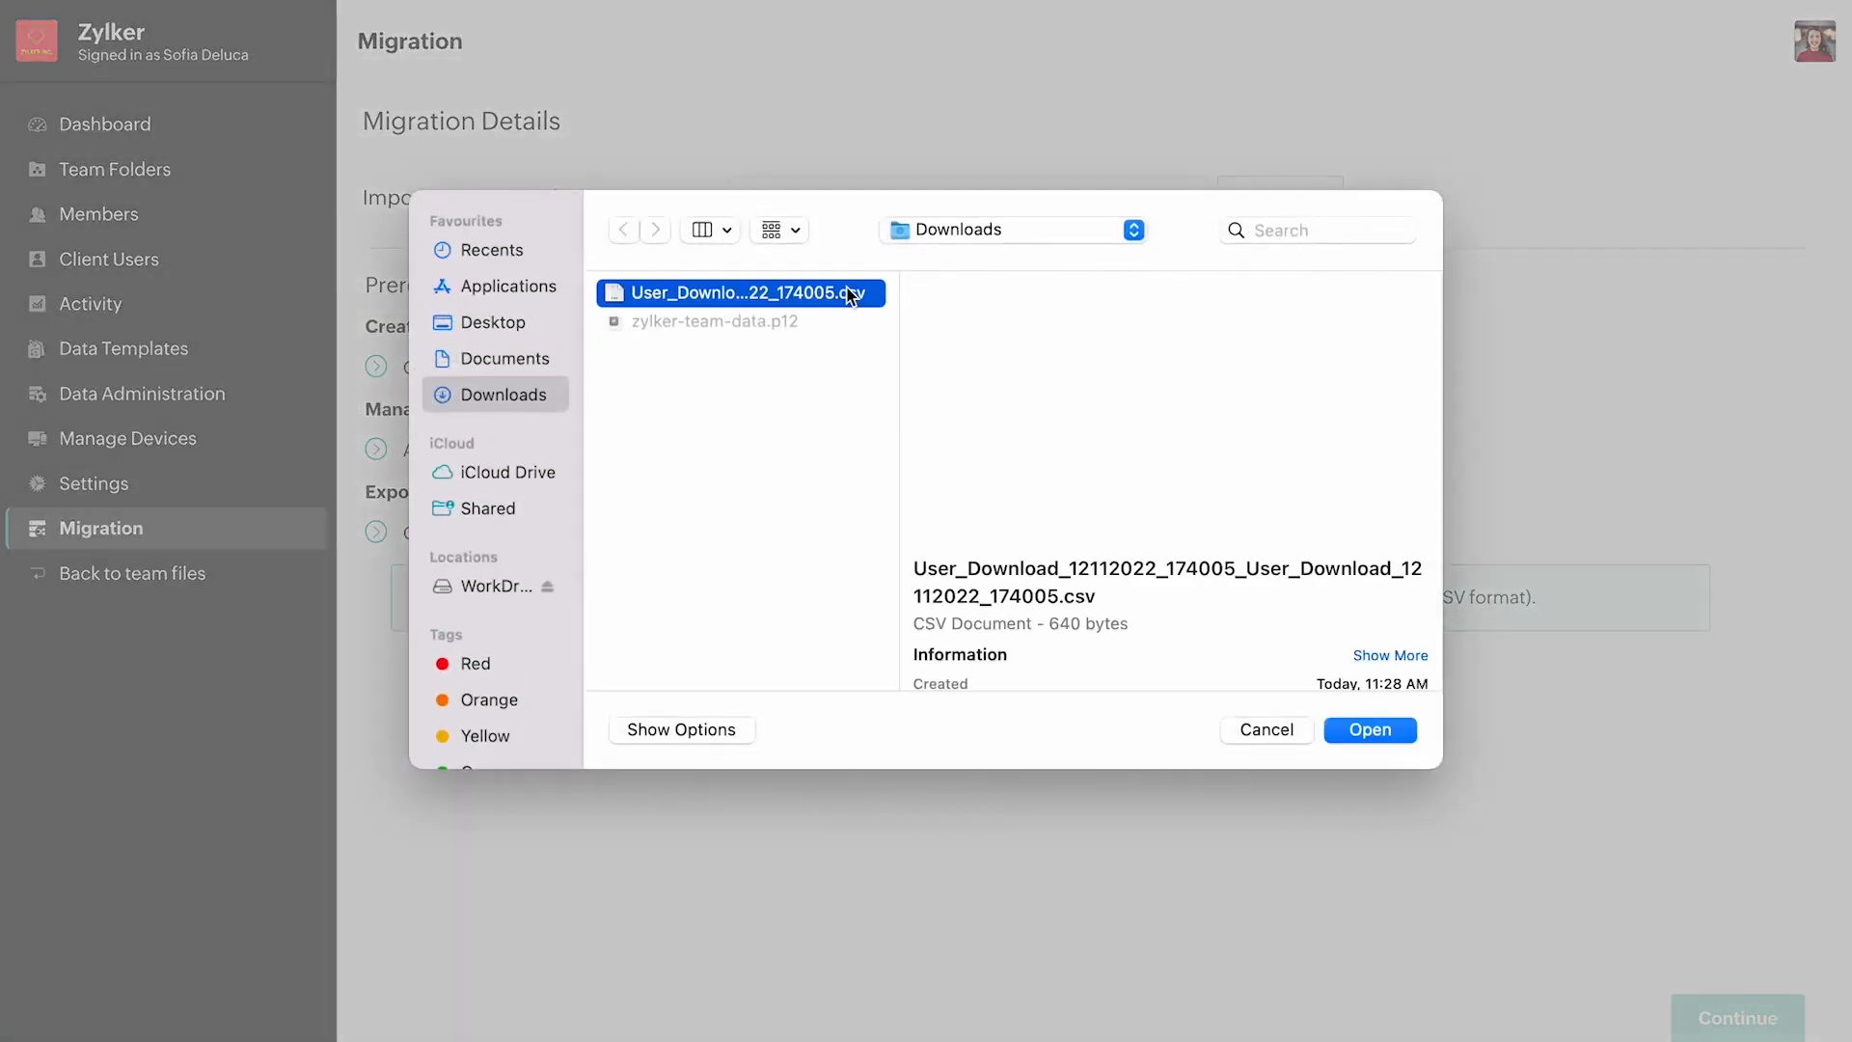
left_click(1370, 730)
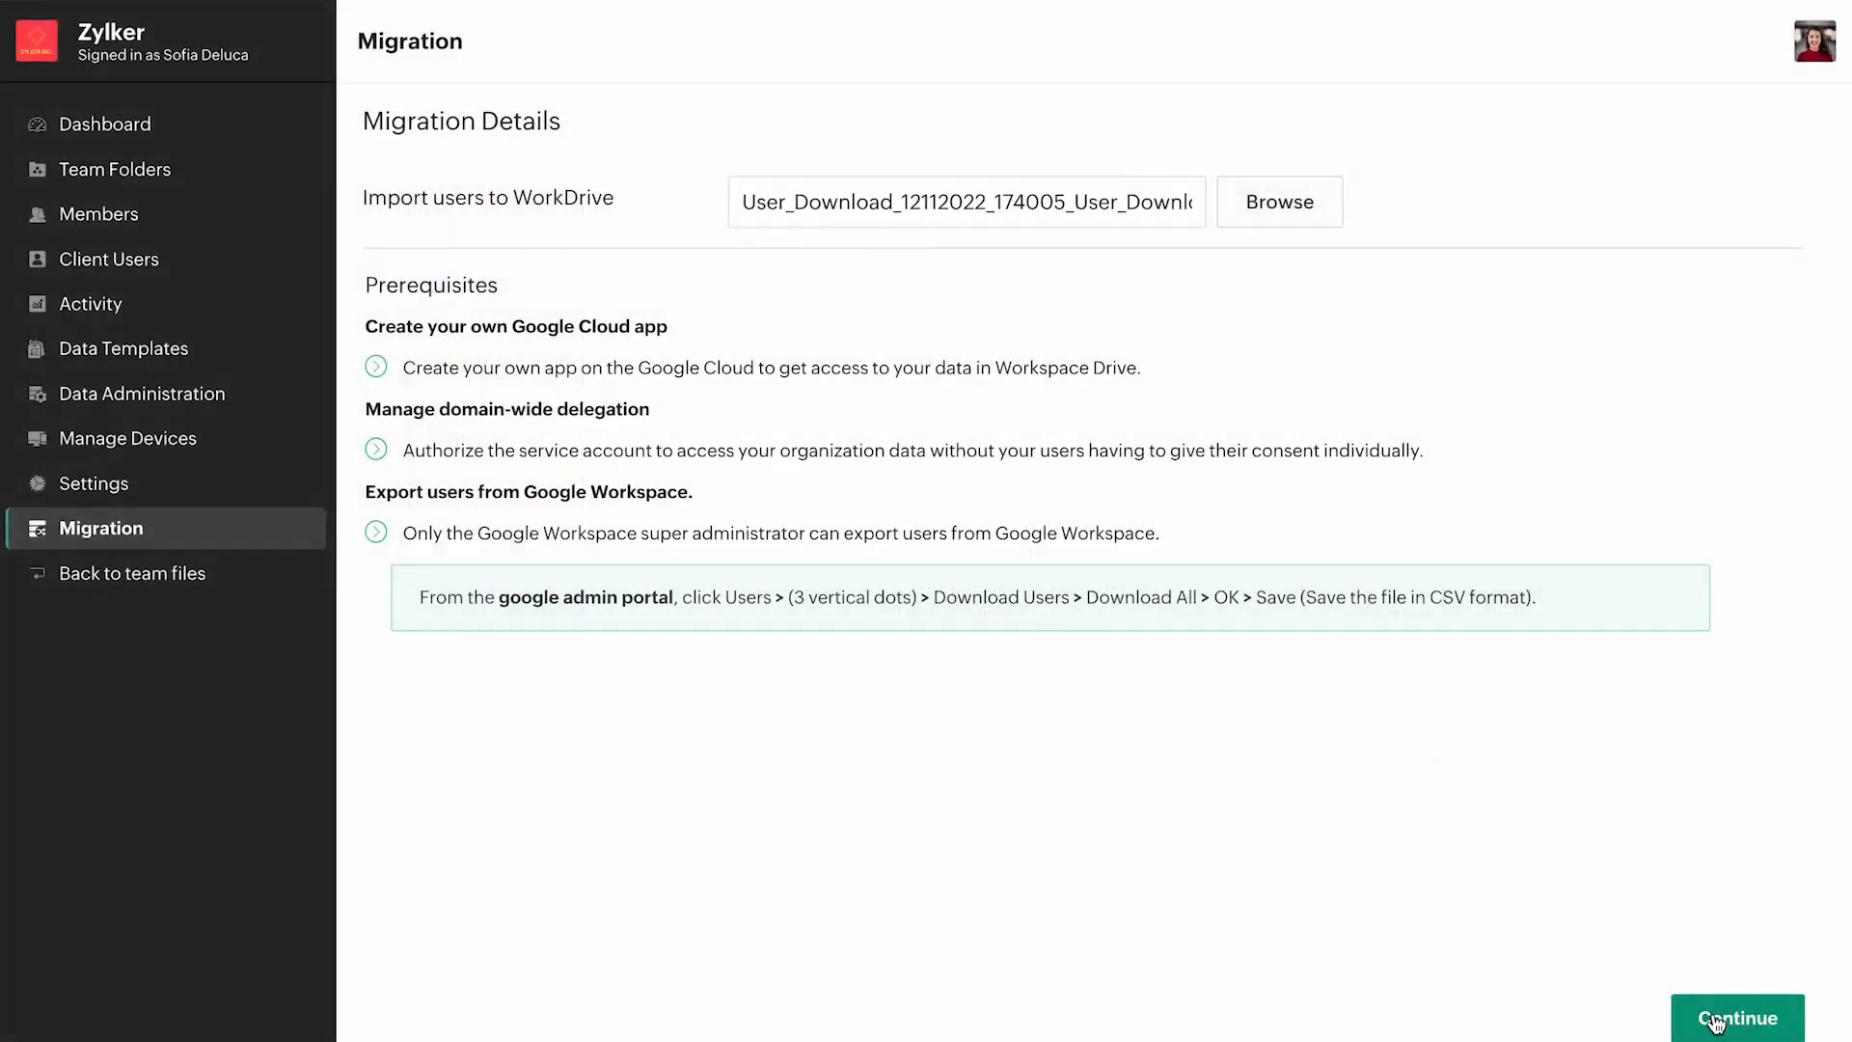
left_click(1714, 1024)
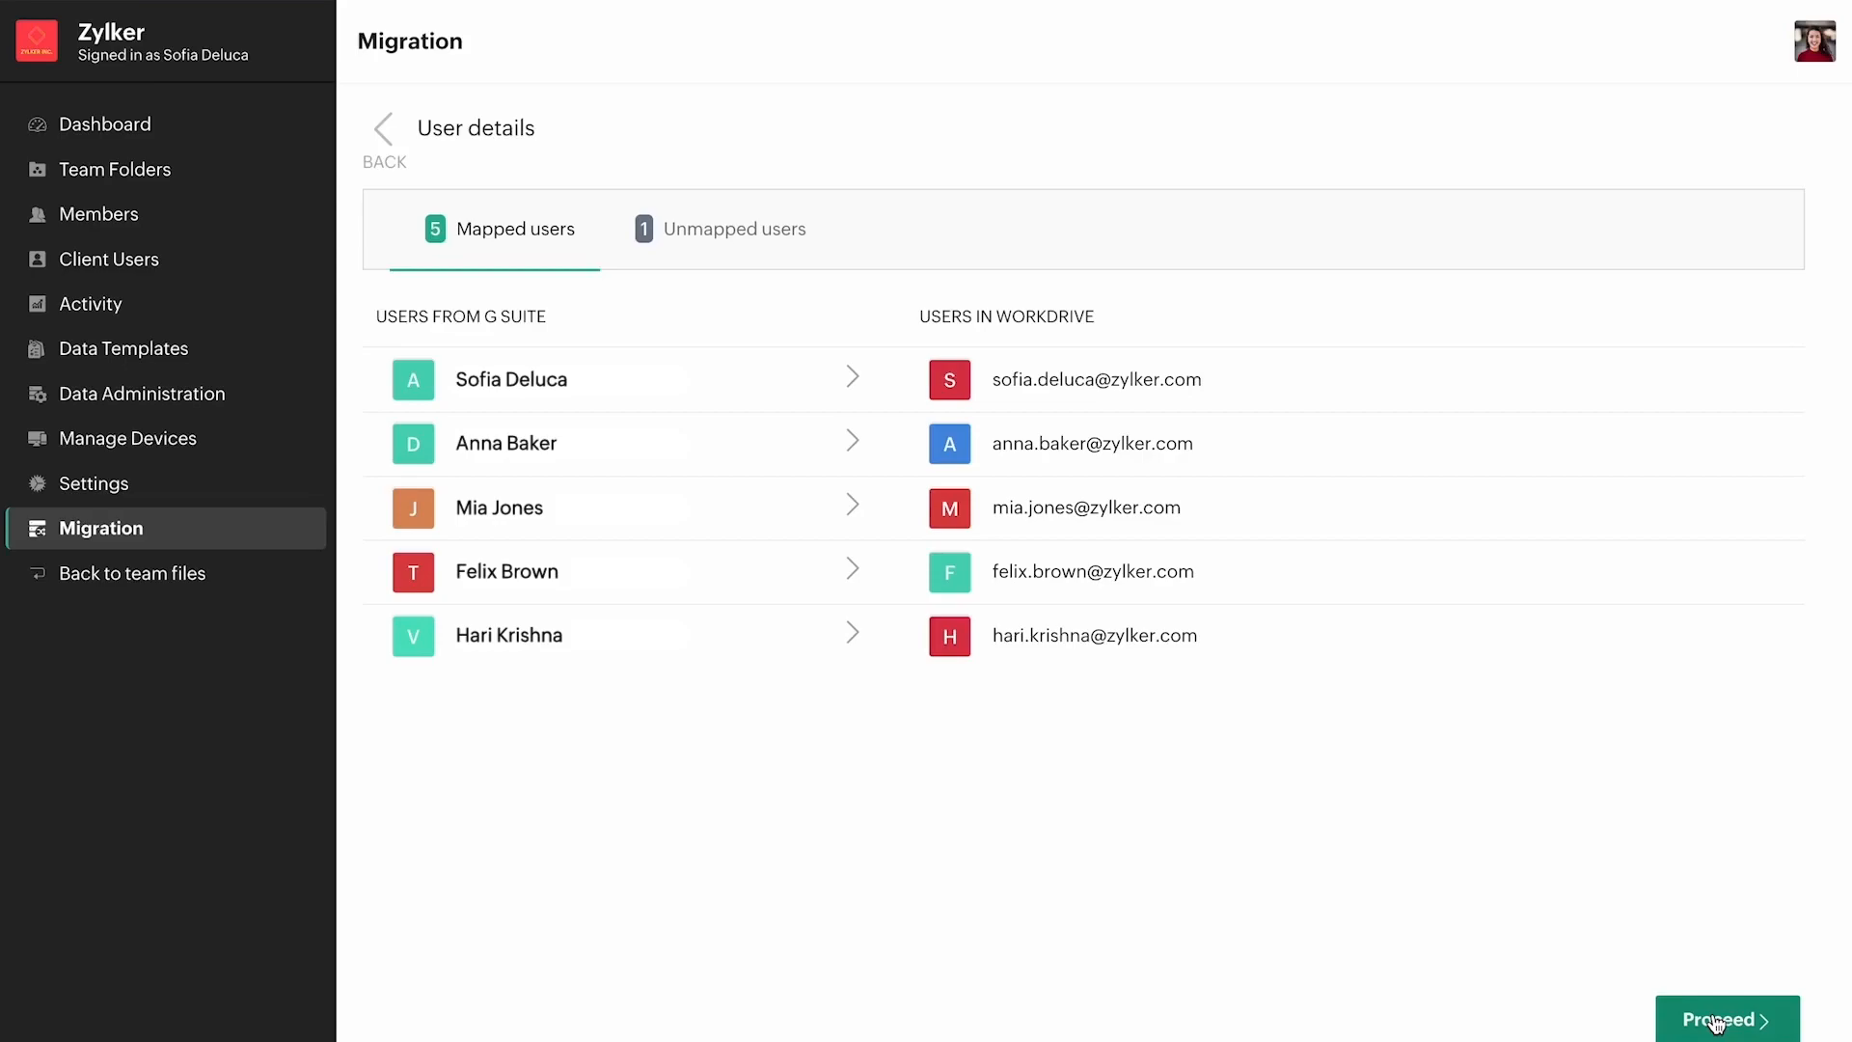
left_click(741, 247)
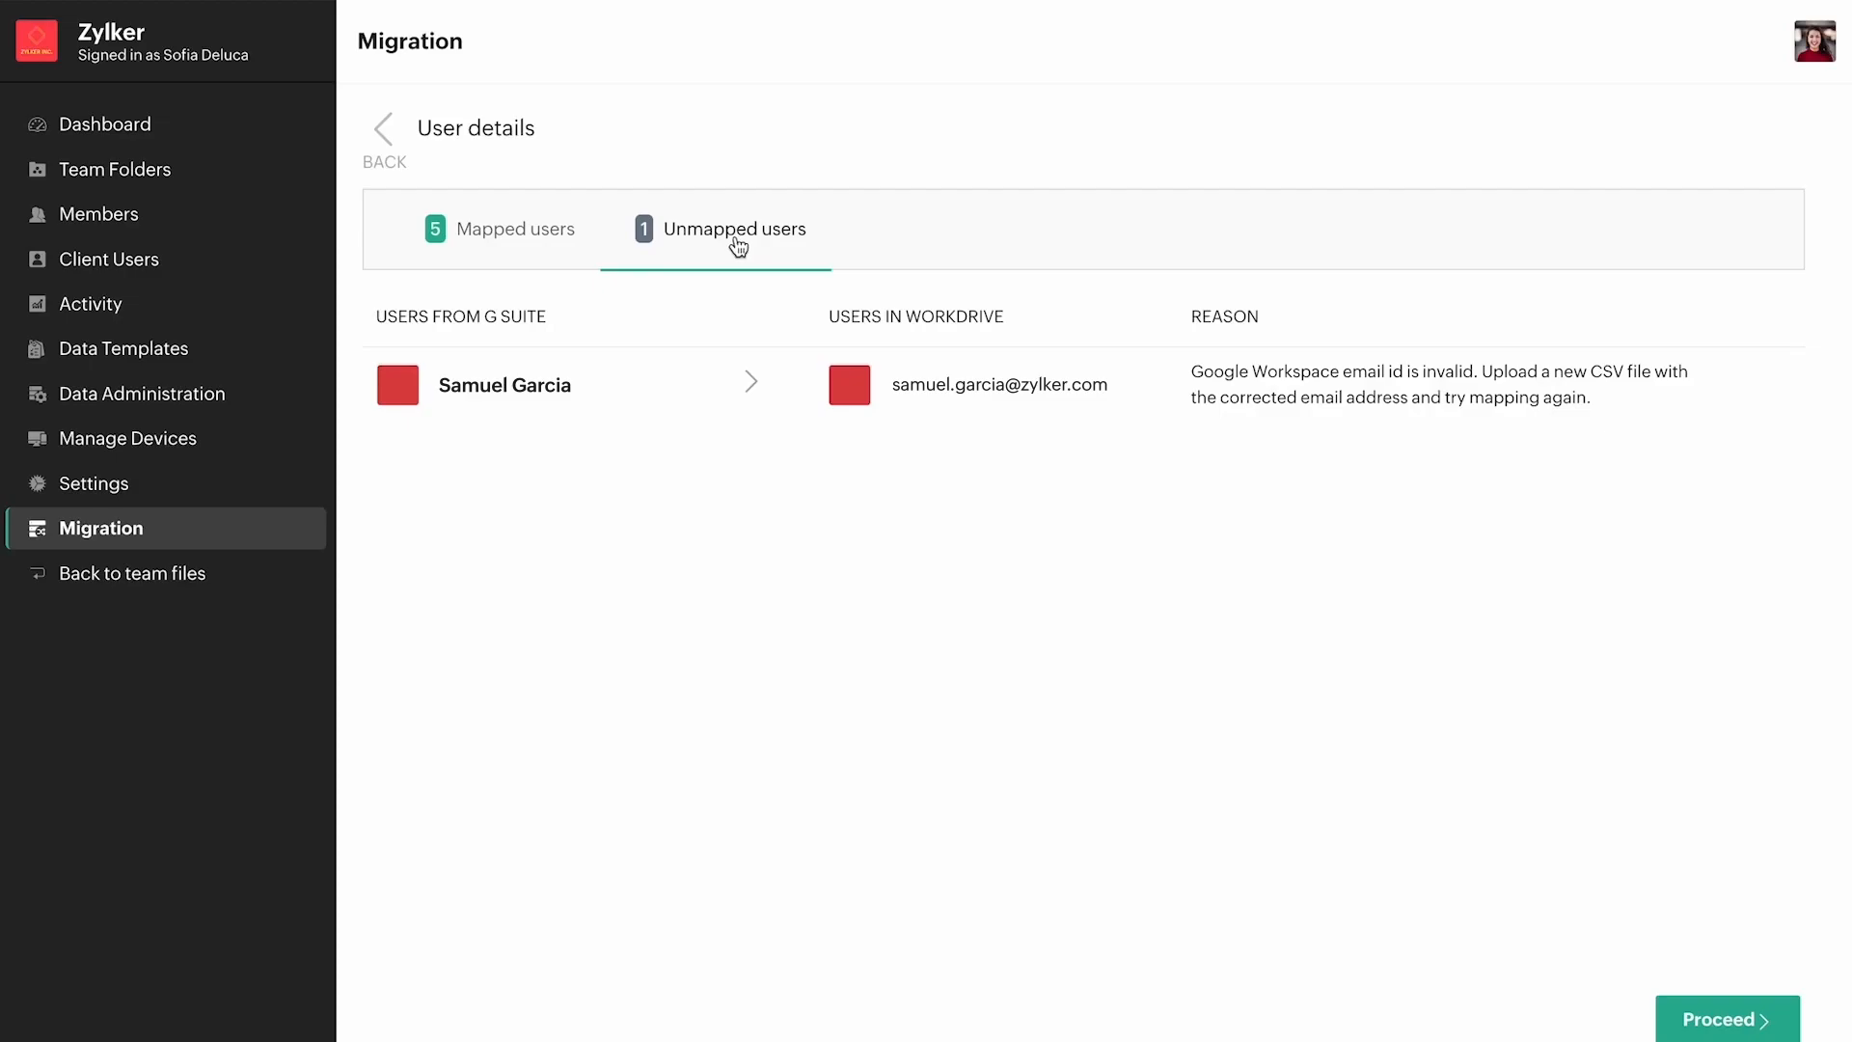
Check the mapped users, proceed with the mapping and start the migration of the users' data.
left_click(566, 231)
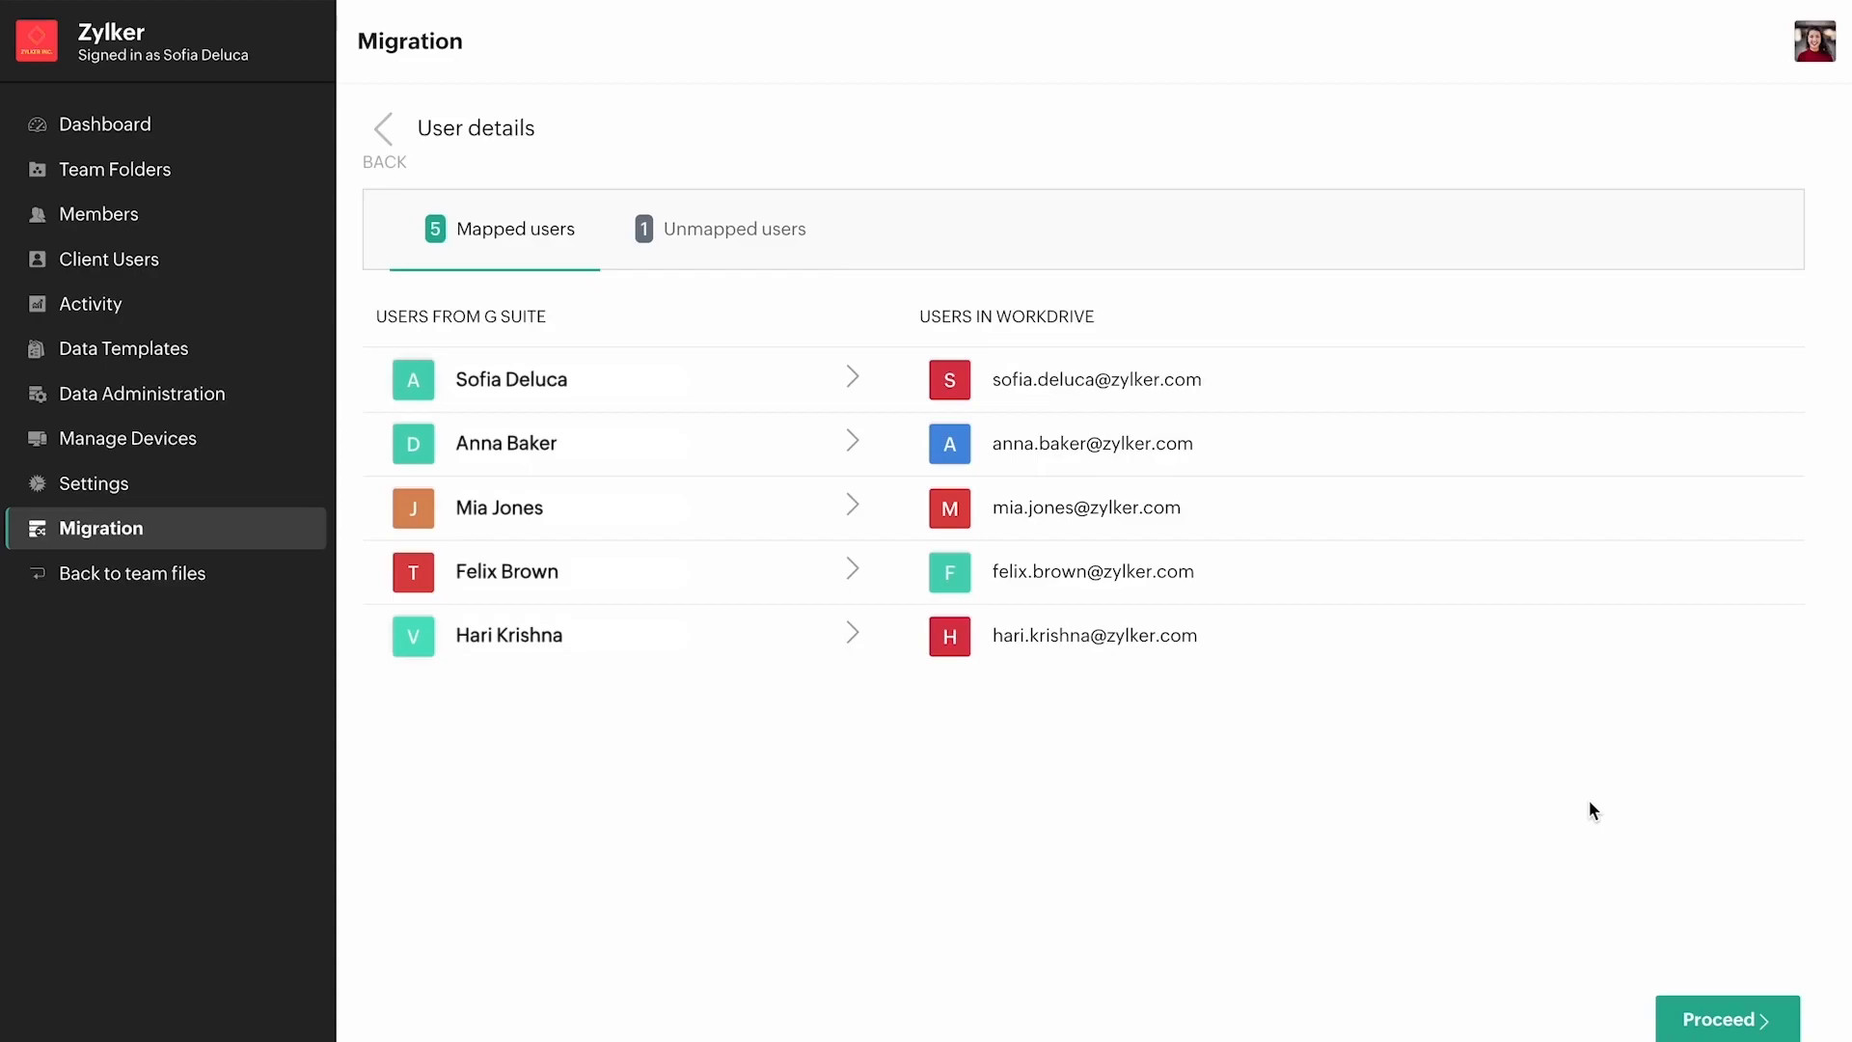
left_click(1760, 1026)
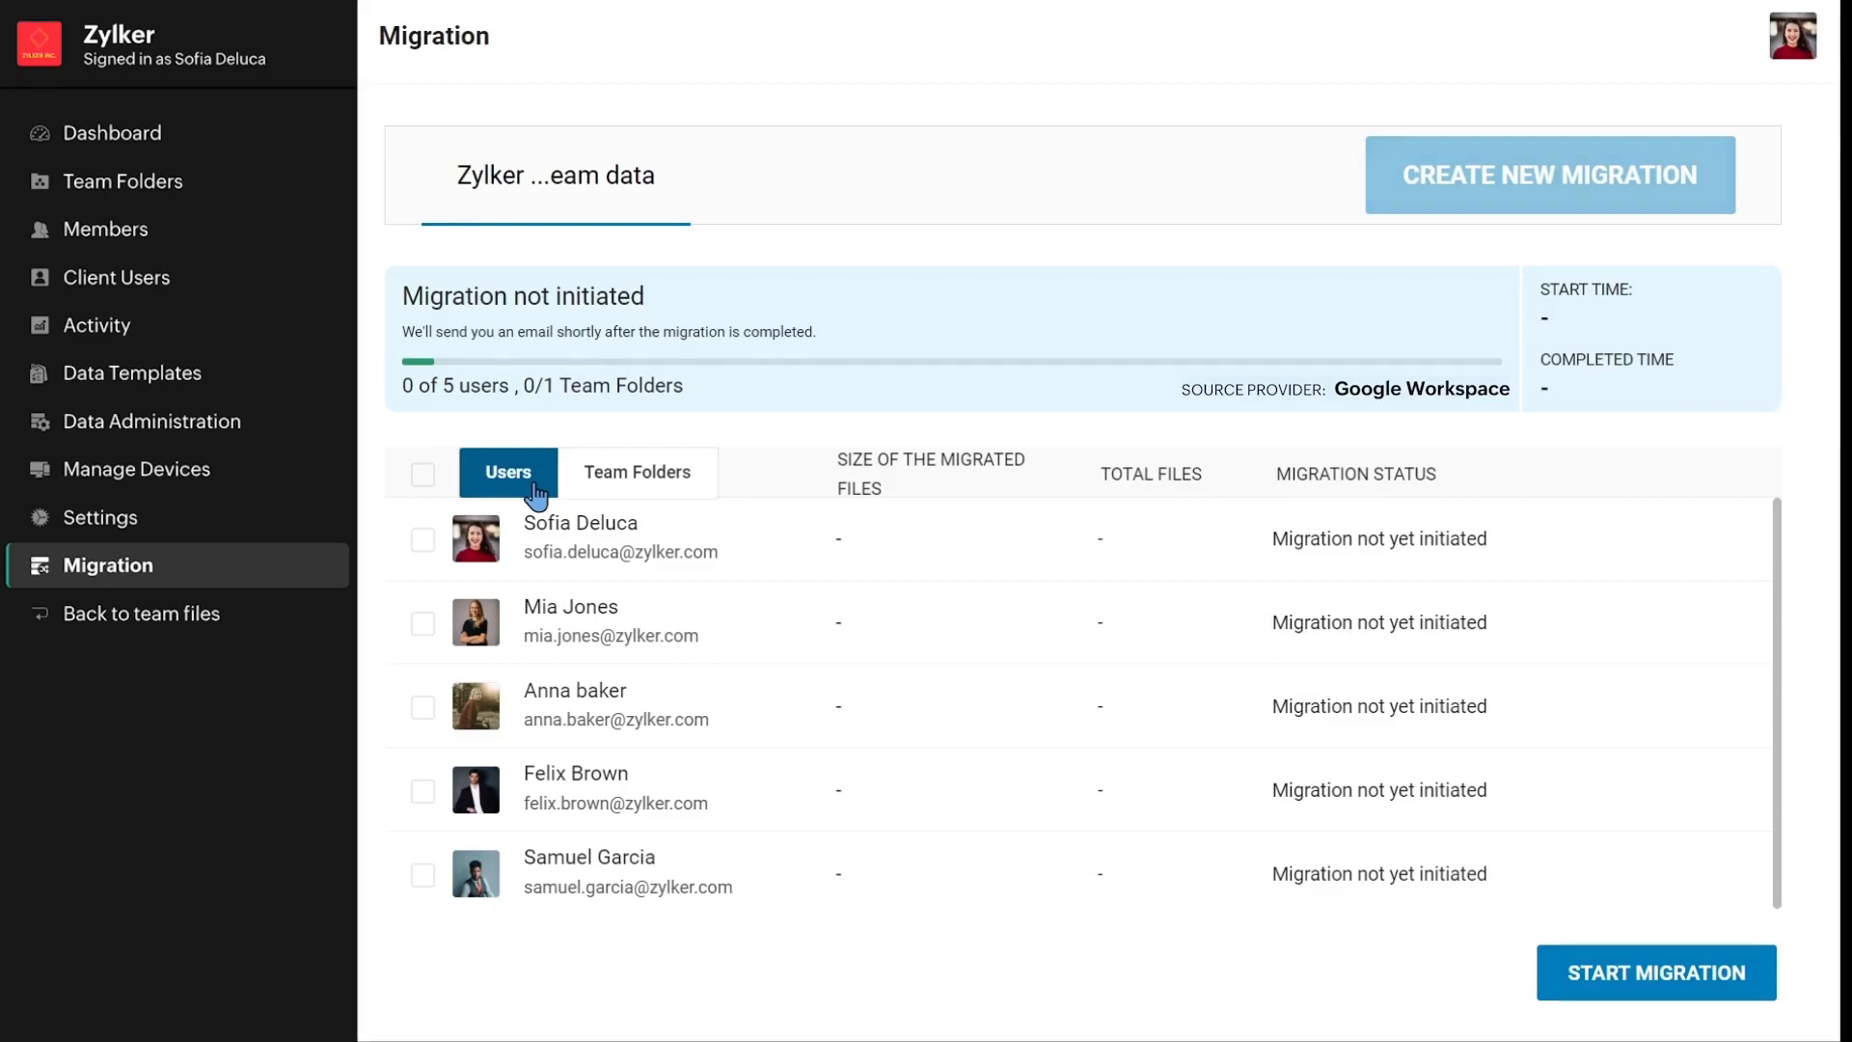
left_click(1572, 1000)
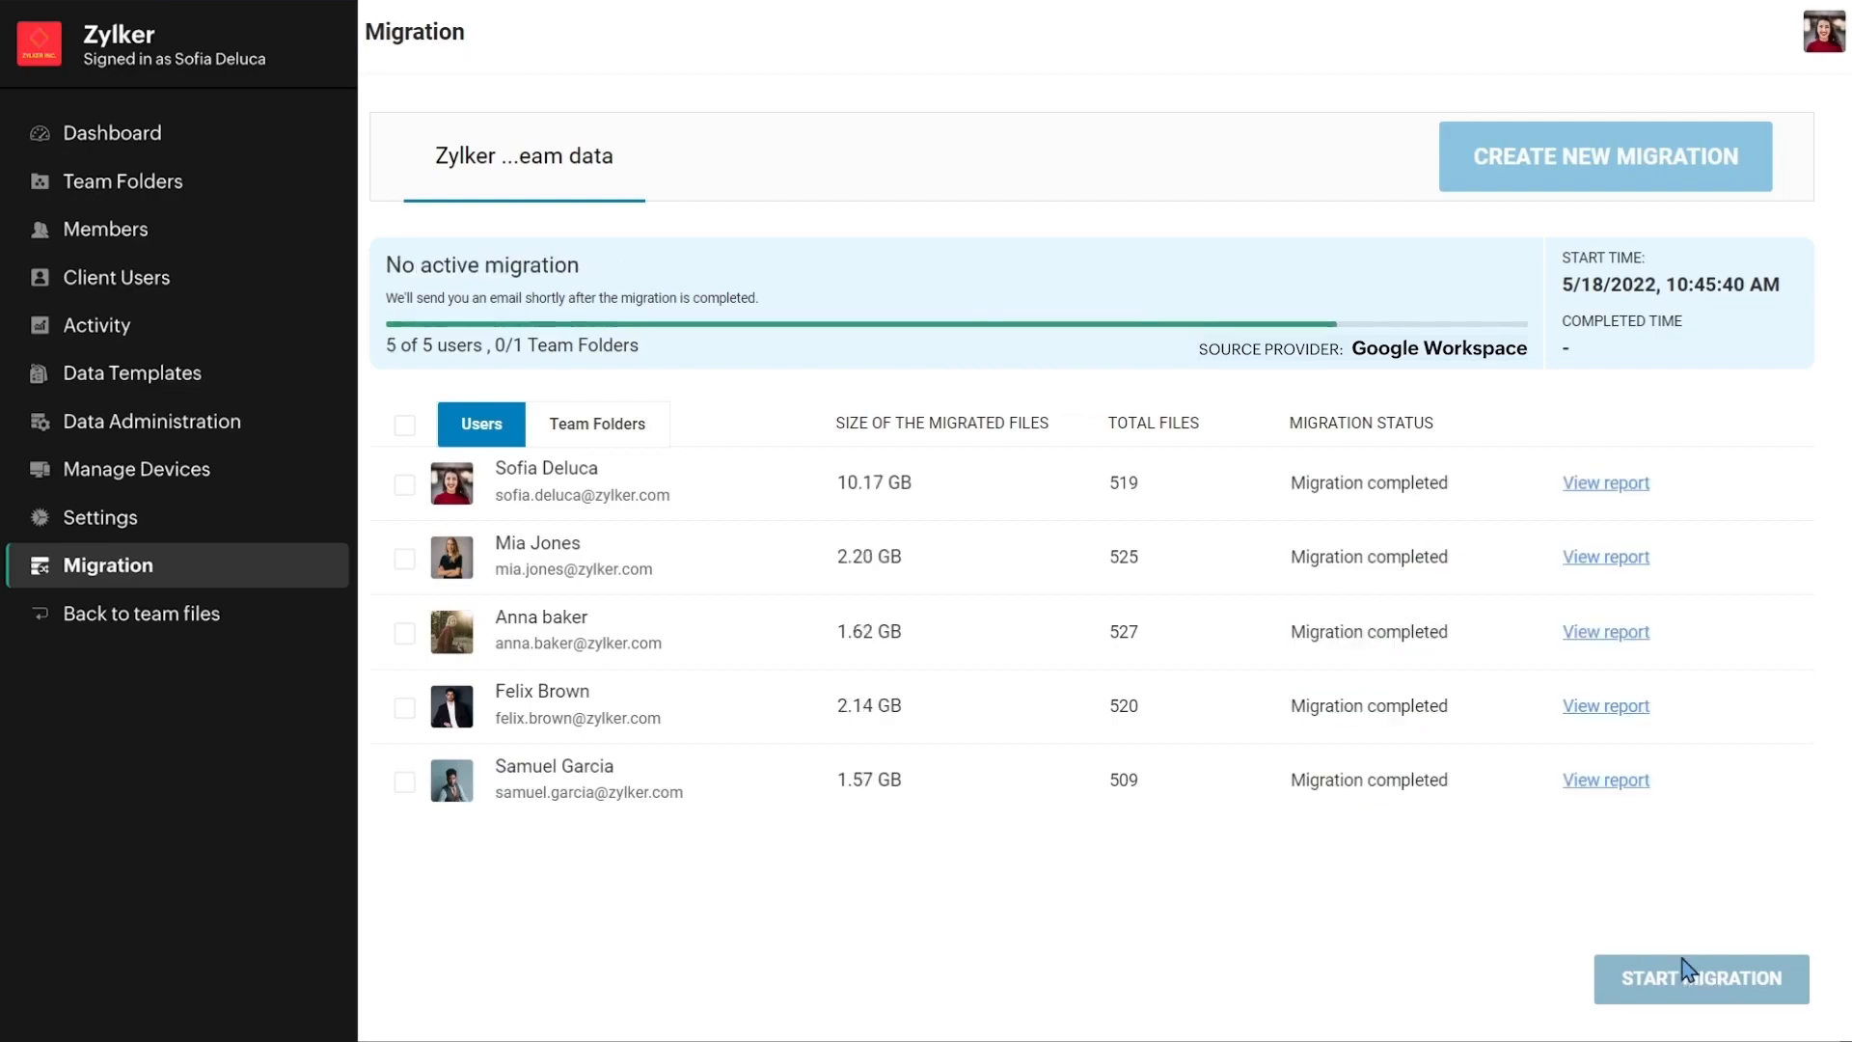
Switch to the migration's Team Folders, then download the overall migration report and open Migration Report.csv.
left_click(657, 430)
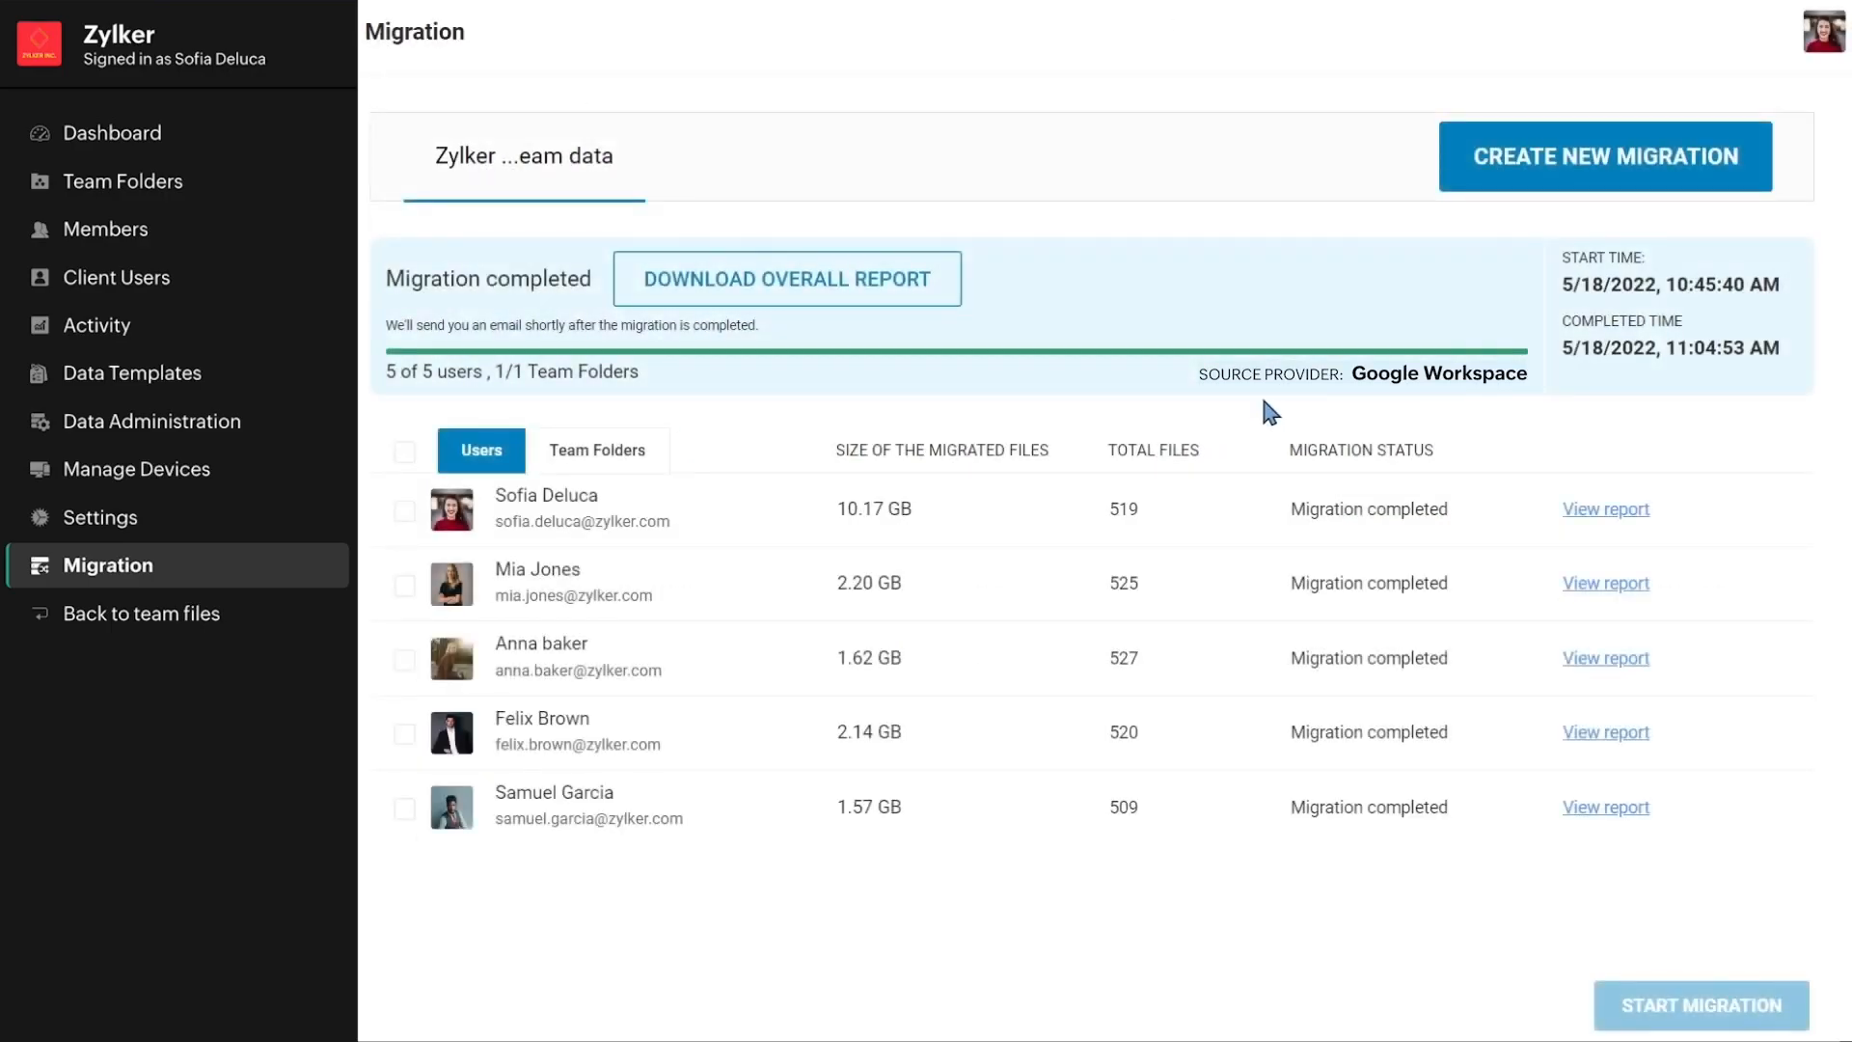
left_click(912, 301)
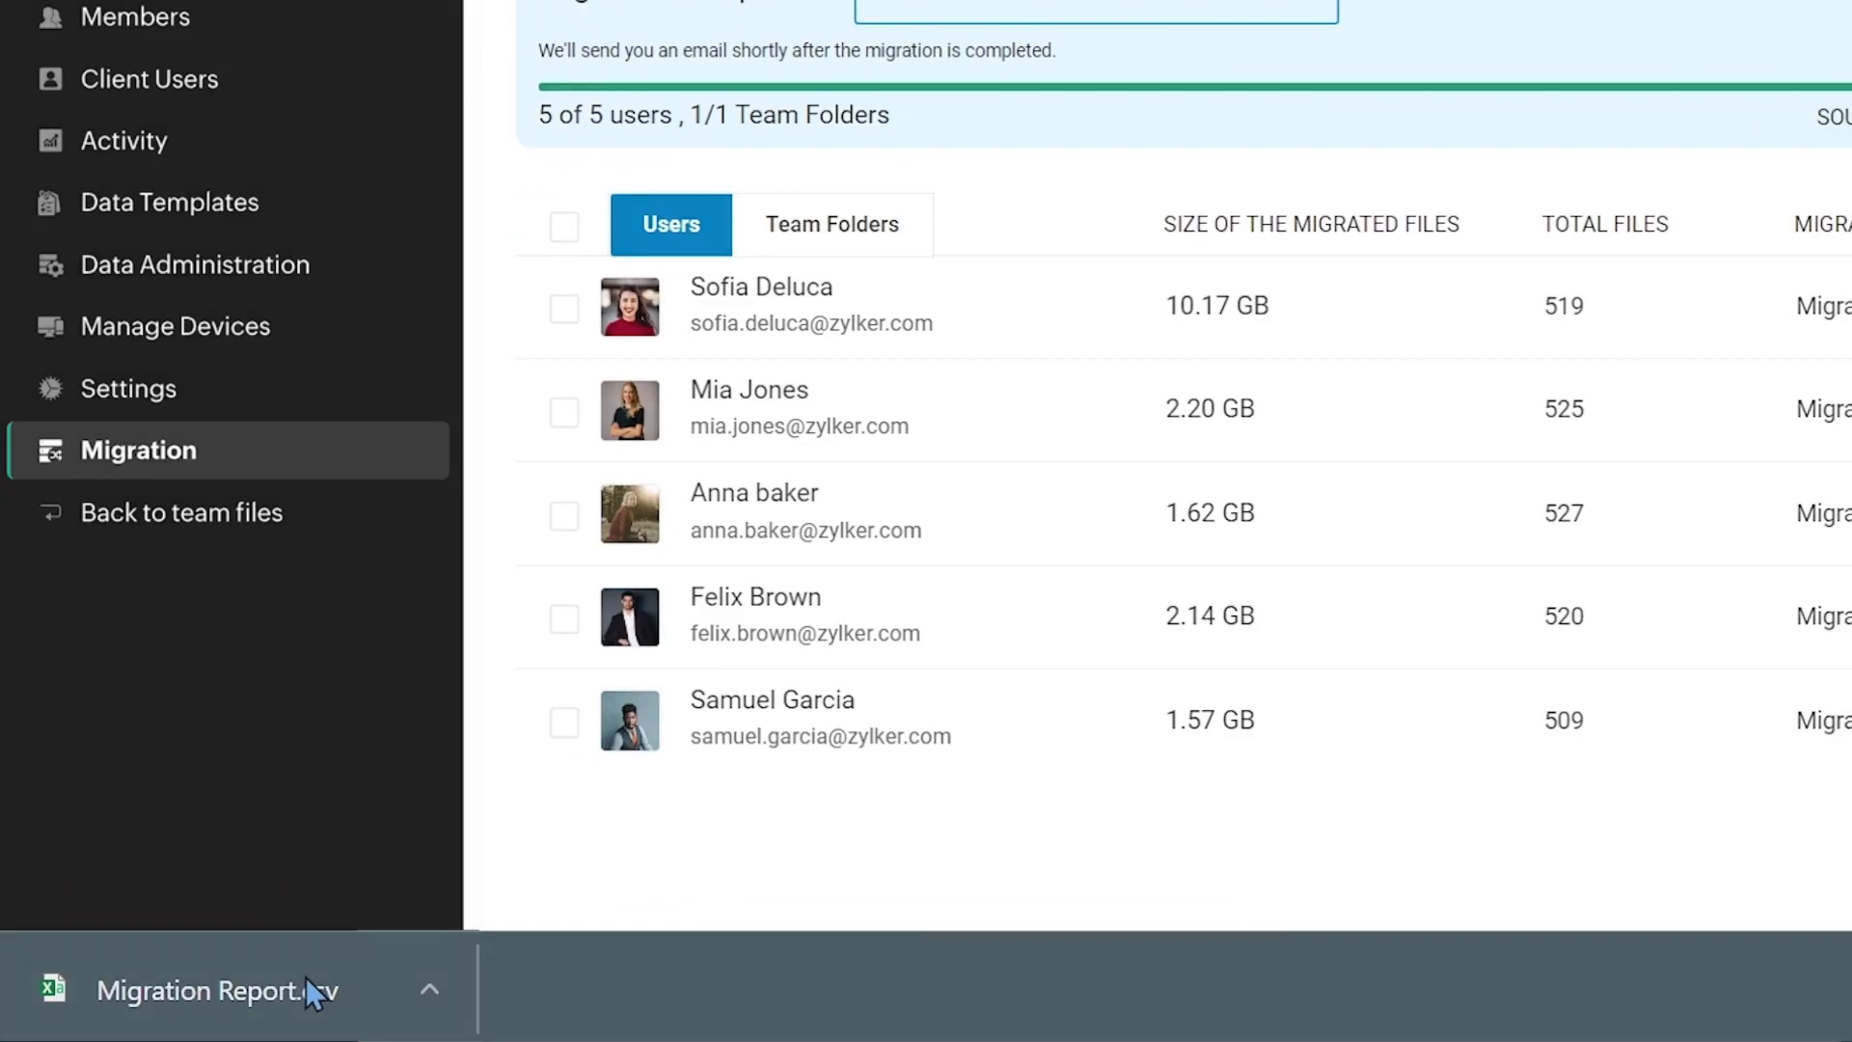
left_click(305, 976)
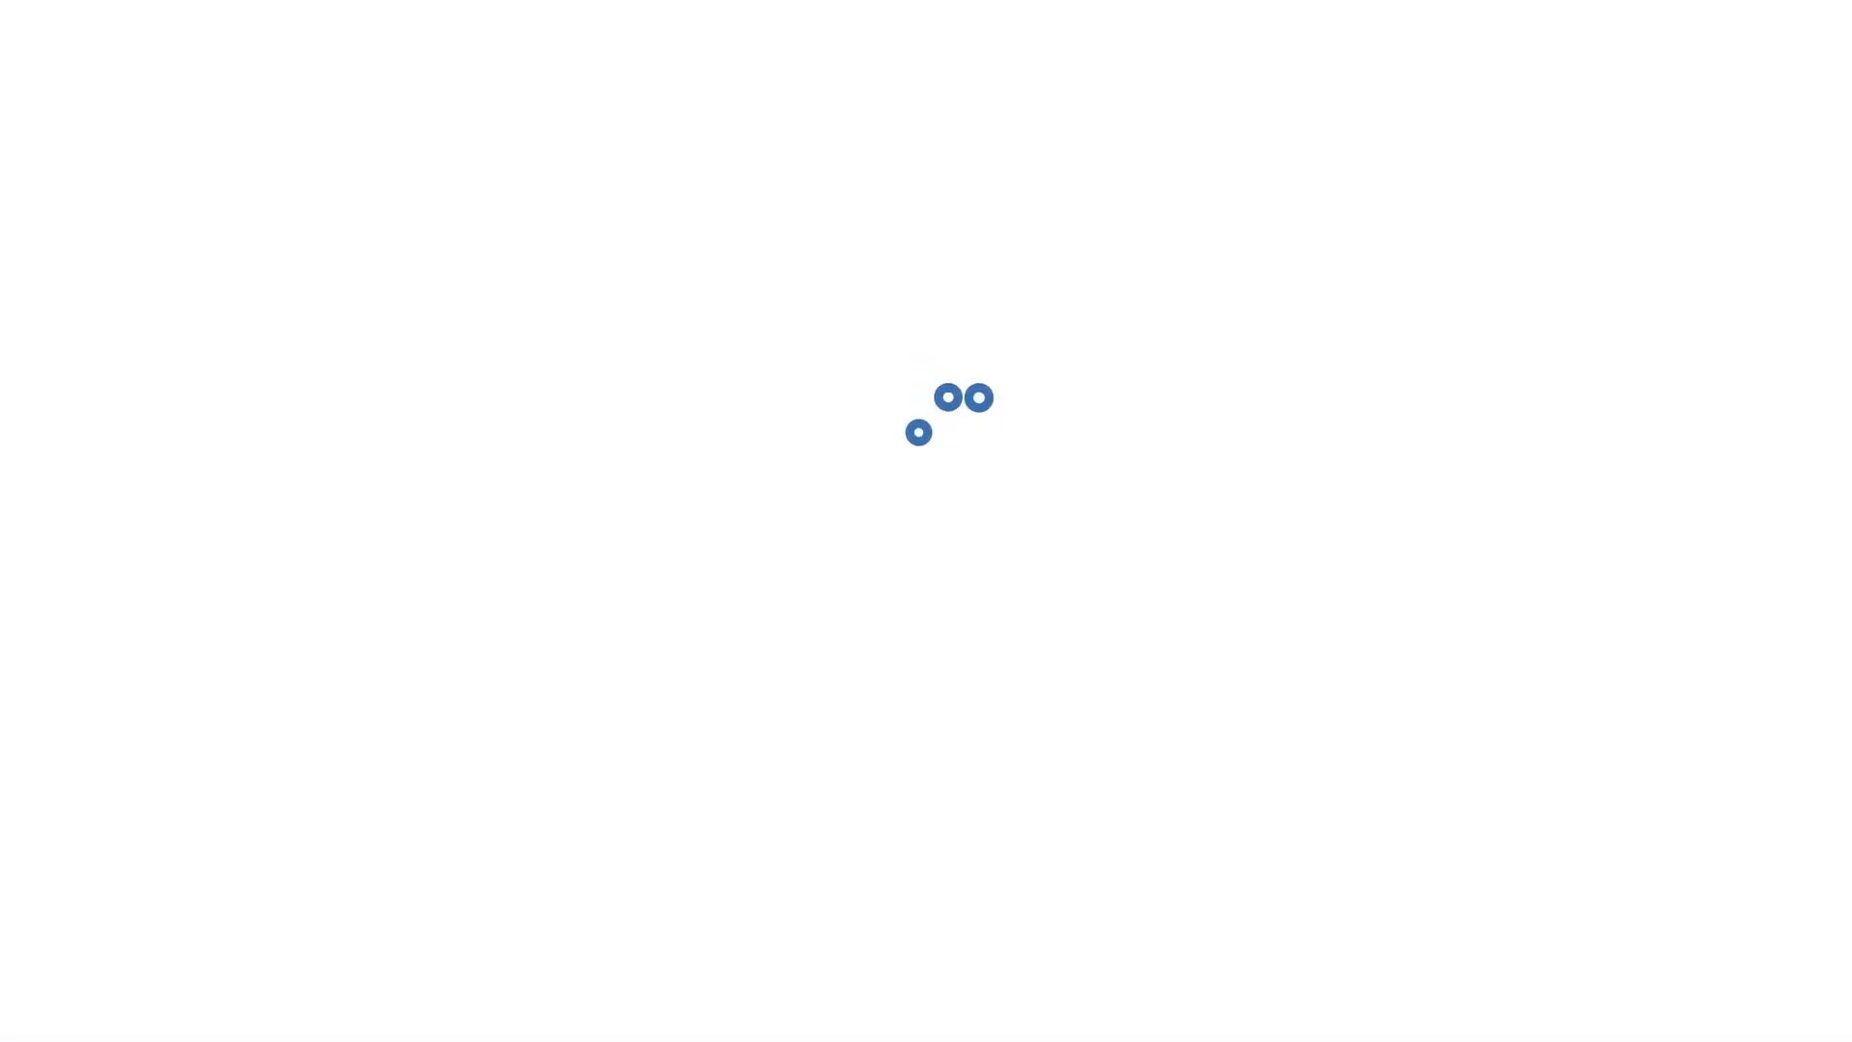